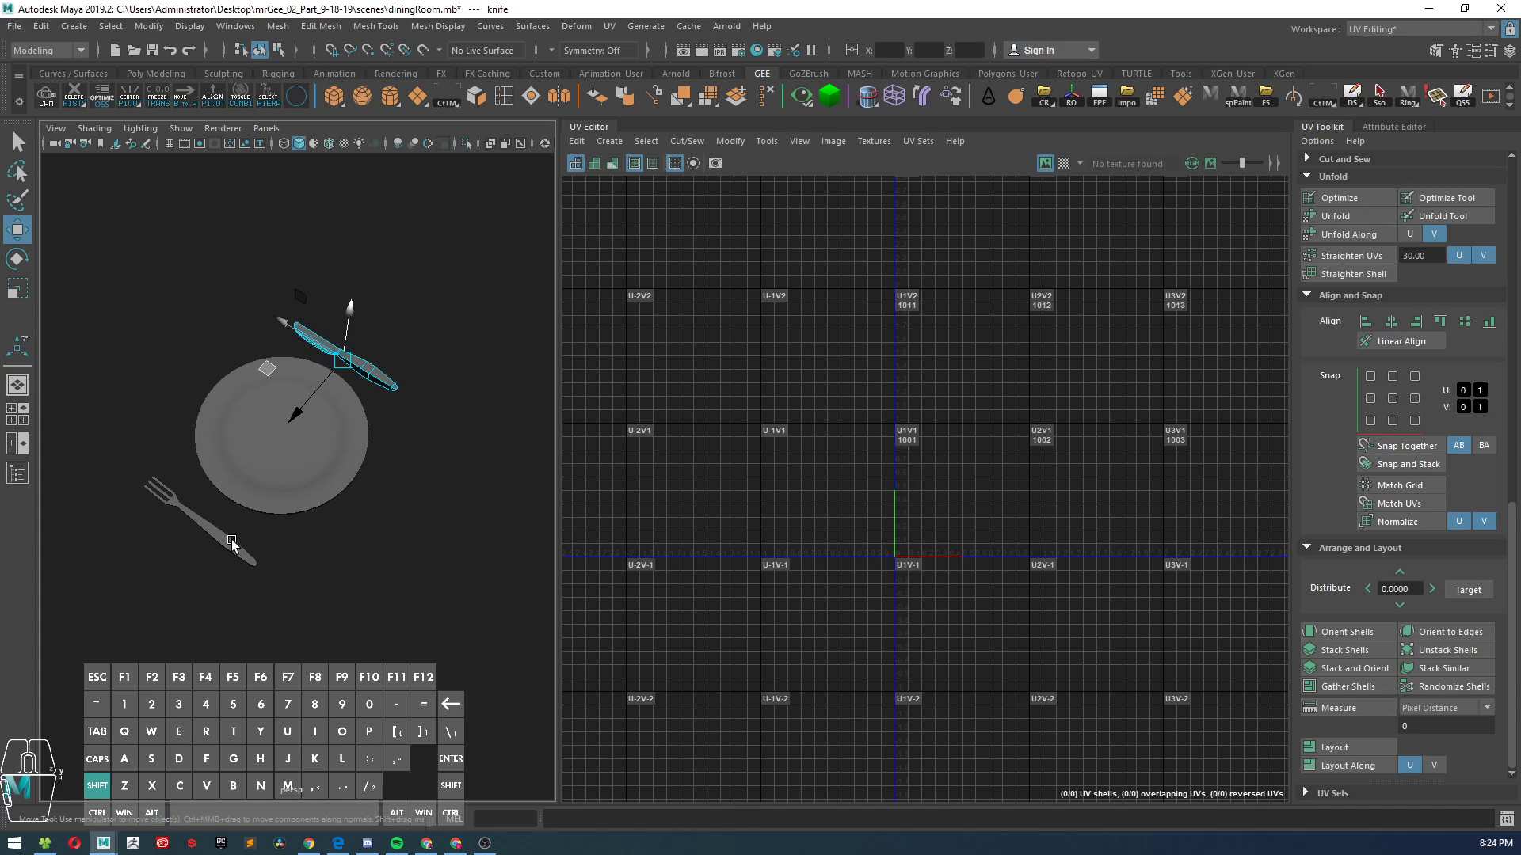
- Select the knife and fork together and isolate them in the viewport
left_click(236, 543, "shift")
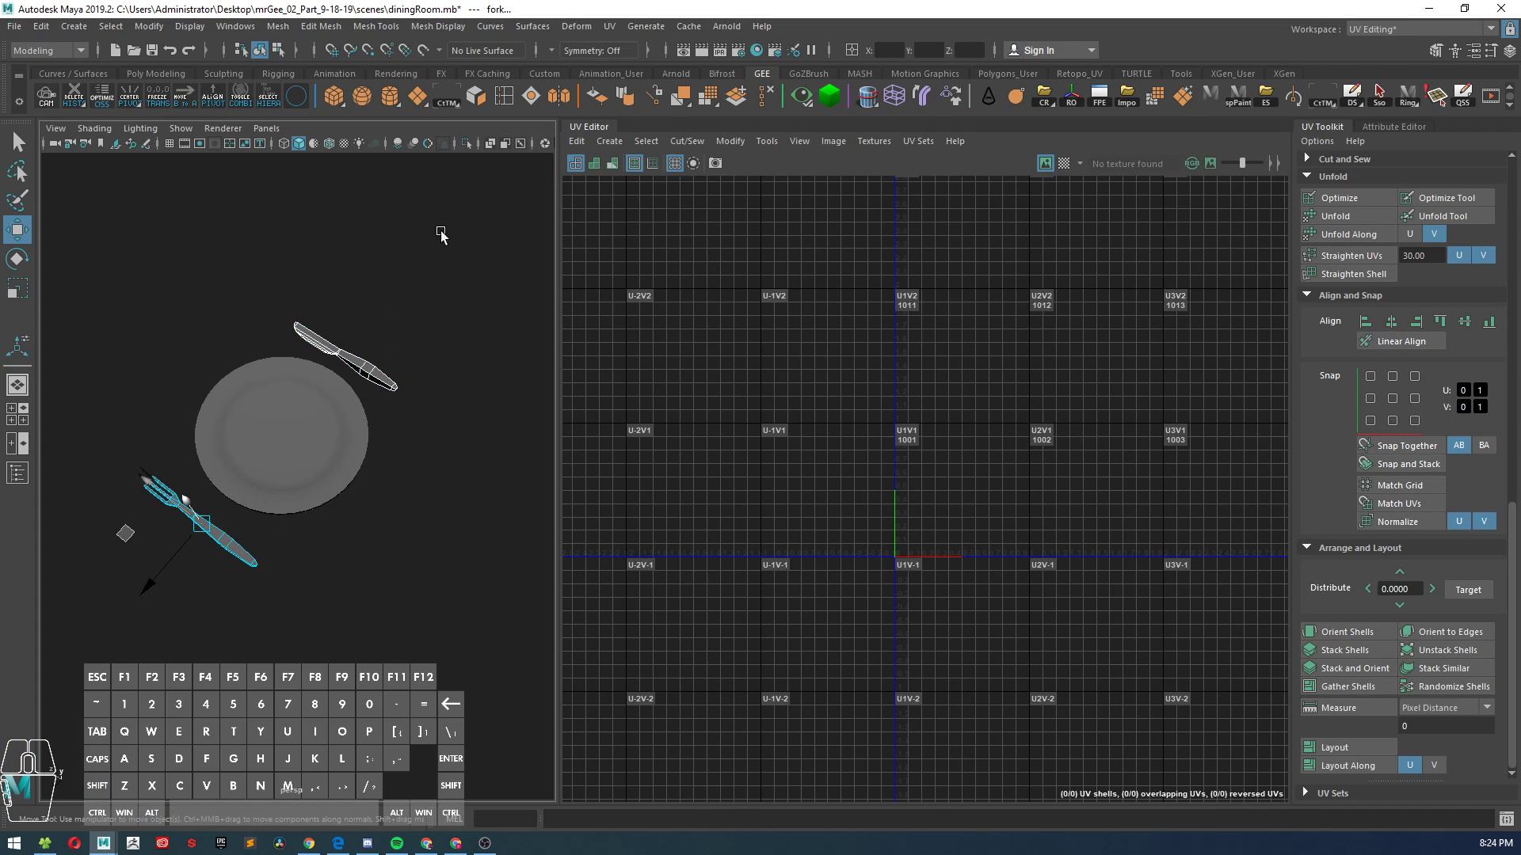
left_click(468, 143)
left_click_drag(442, 230, 387, 431, "alt")
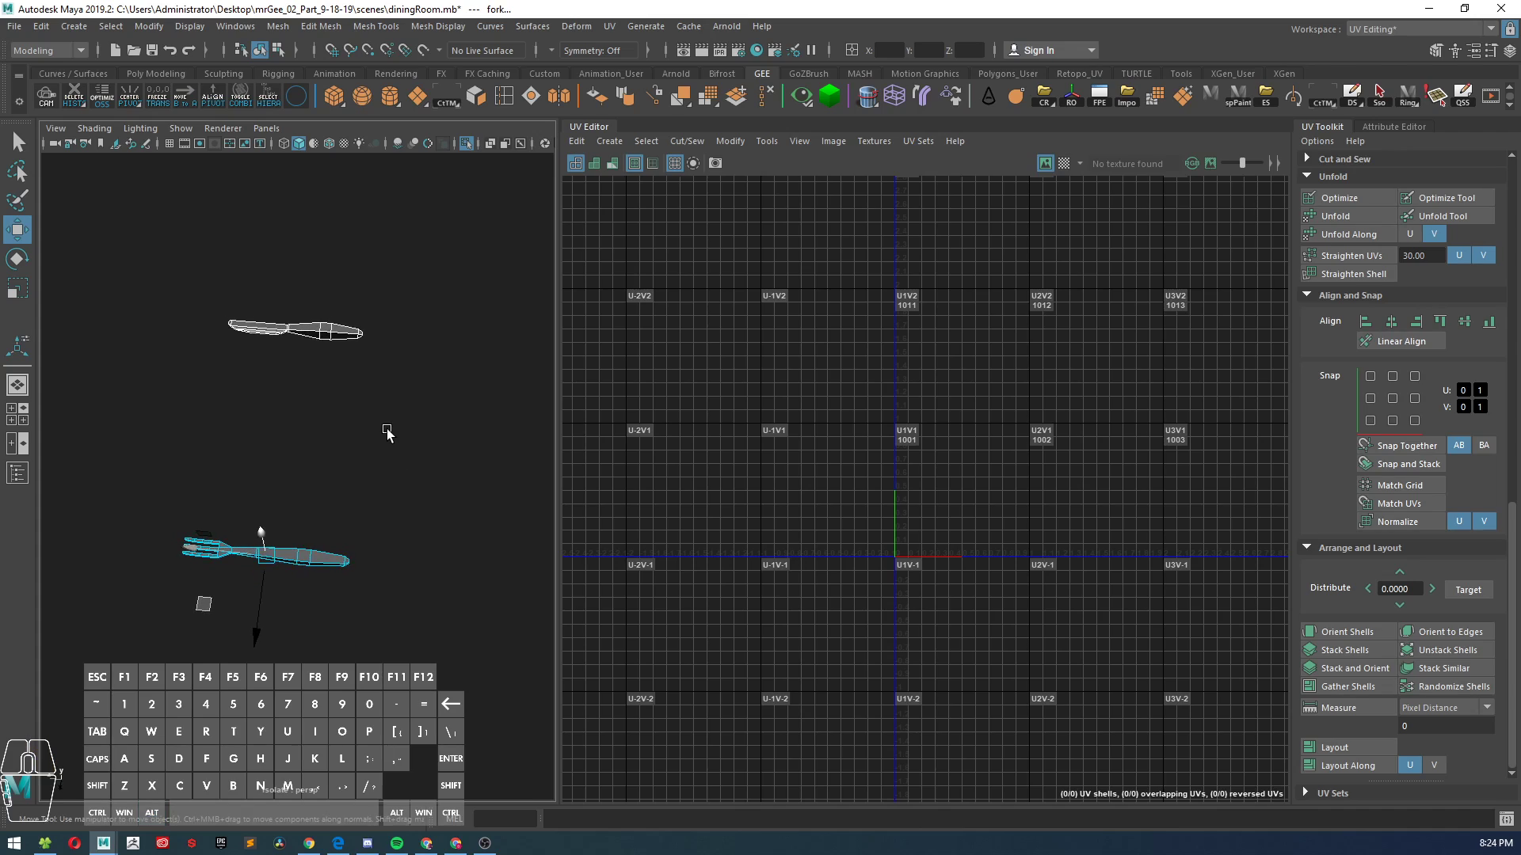
- Apply automatic UV mapping to the knife only
left_click(358, 374)
left_click(339, 328)
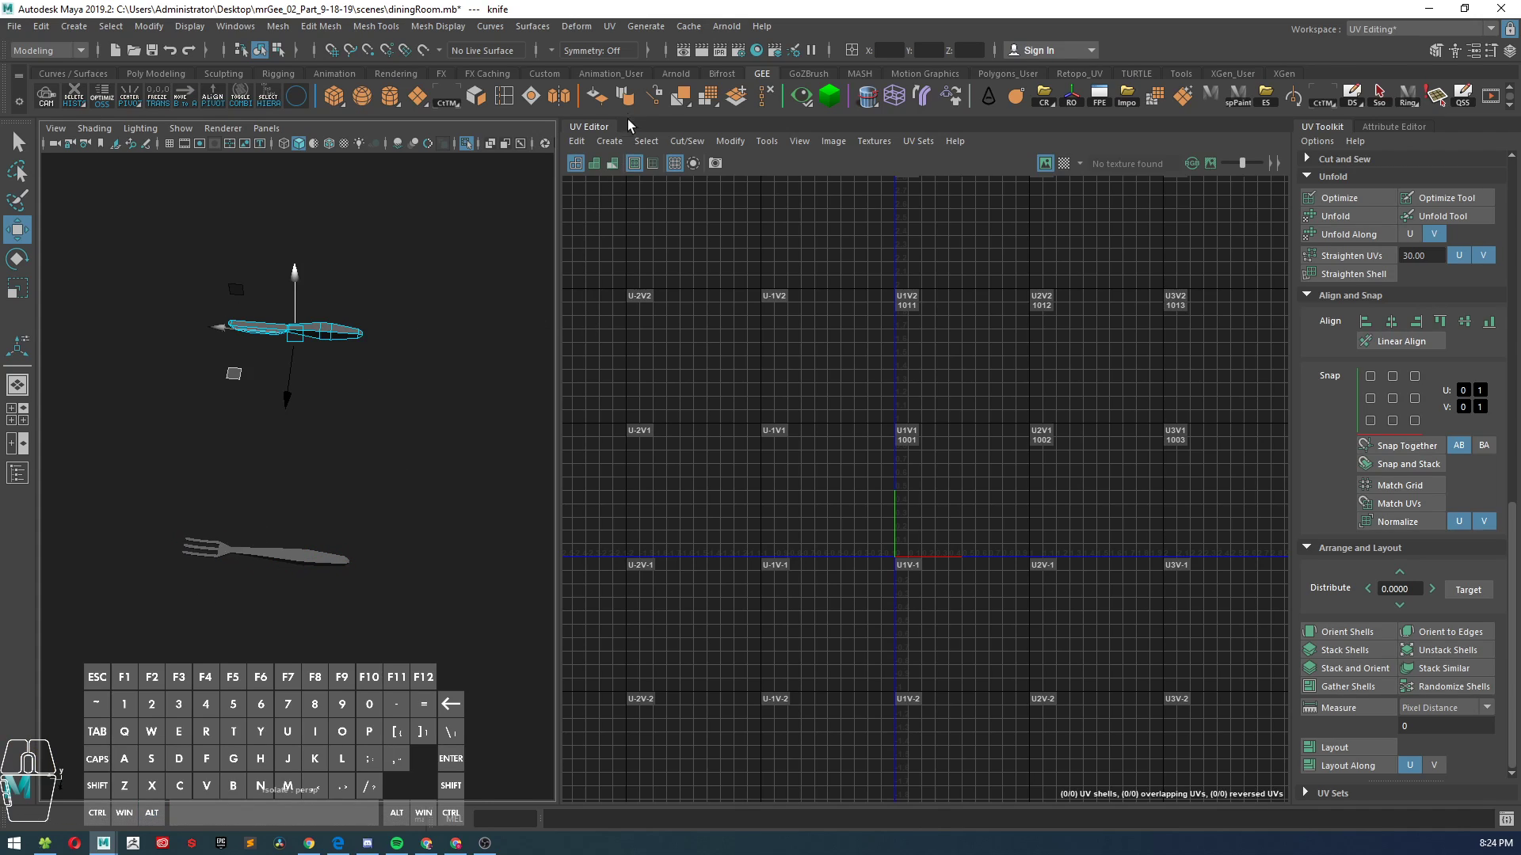
left_click(605, 145)
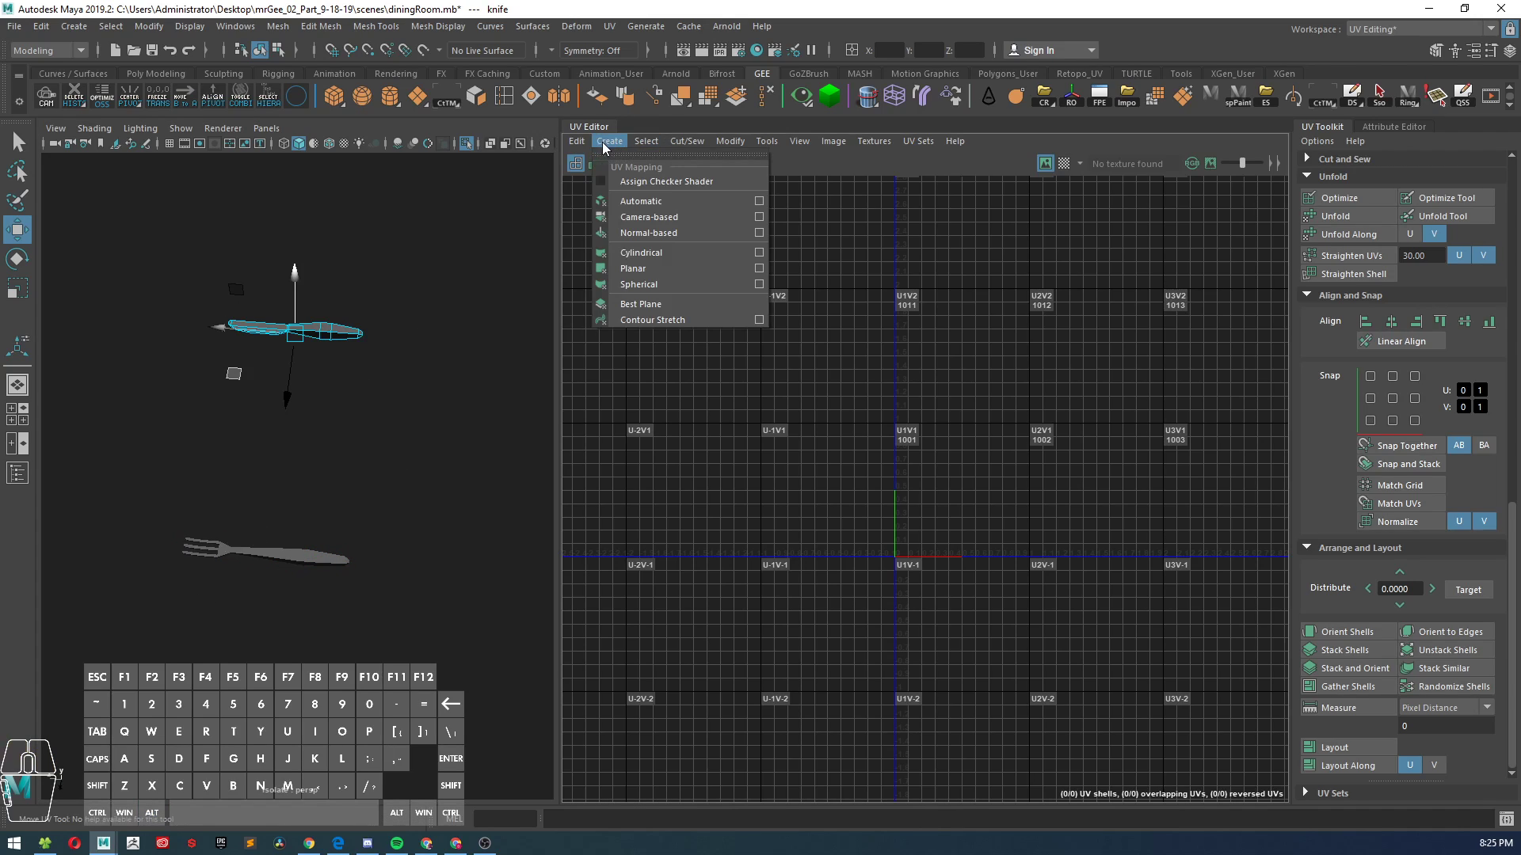
left_click(626, 203)
left_click(344, 473)
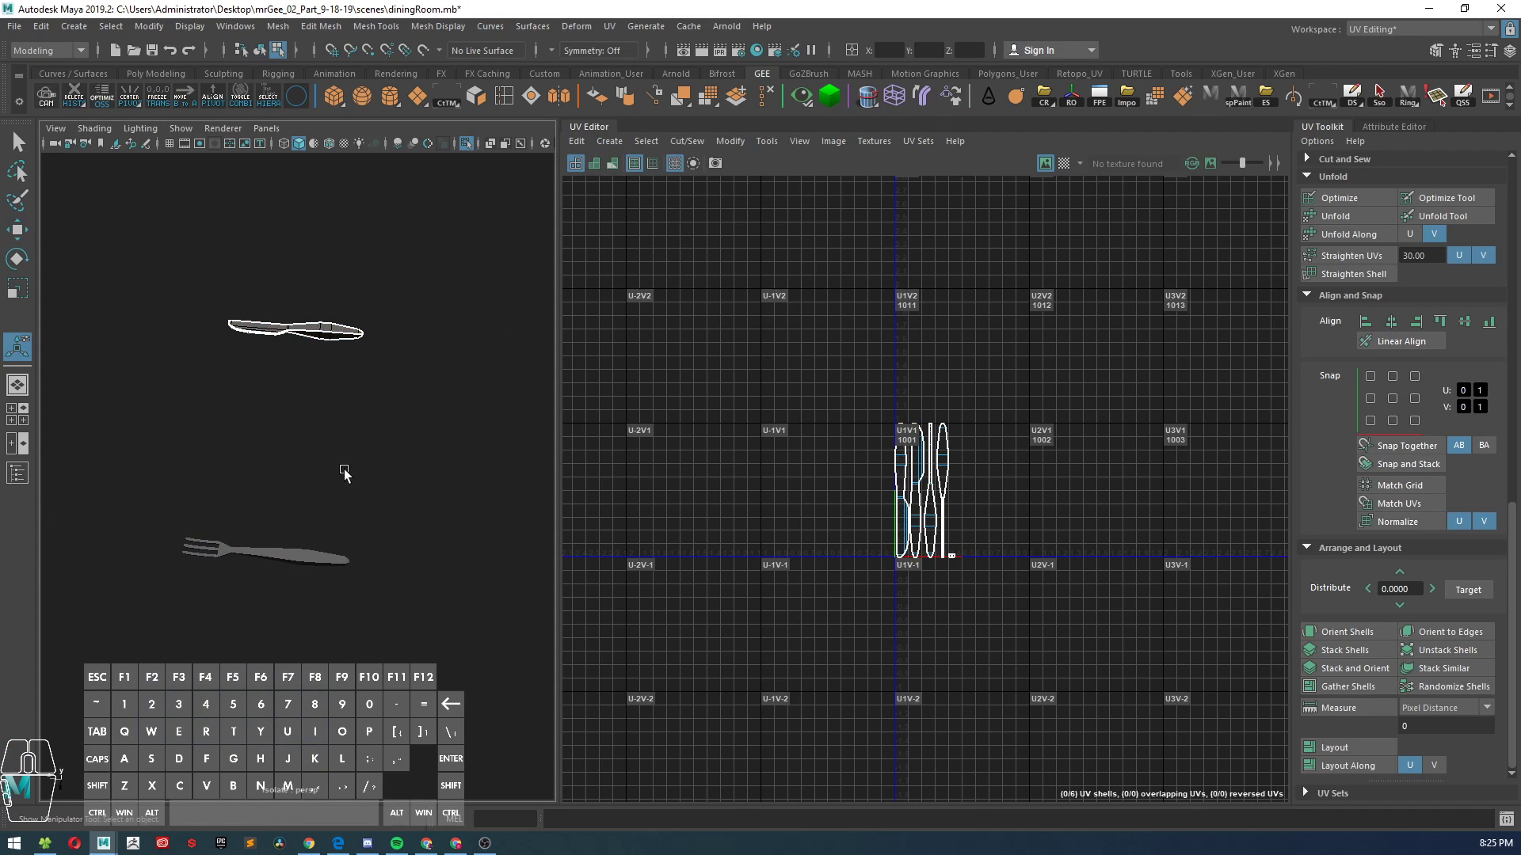
- Return to object selection, reselect the knife and frame it to examine its shape beside its UV shells
right_click_drag(332, 335, 400, 309)
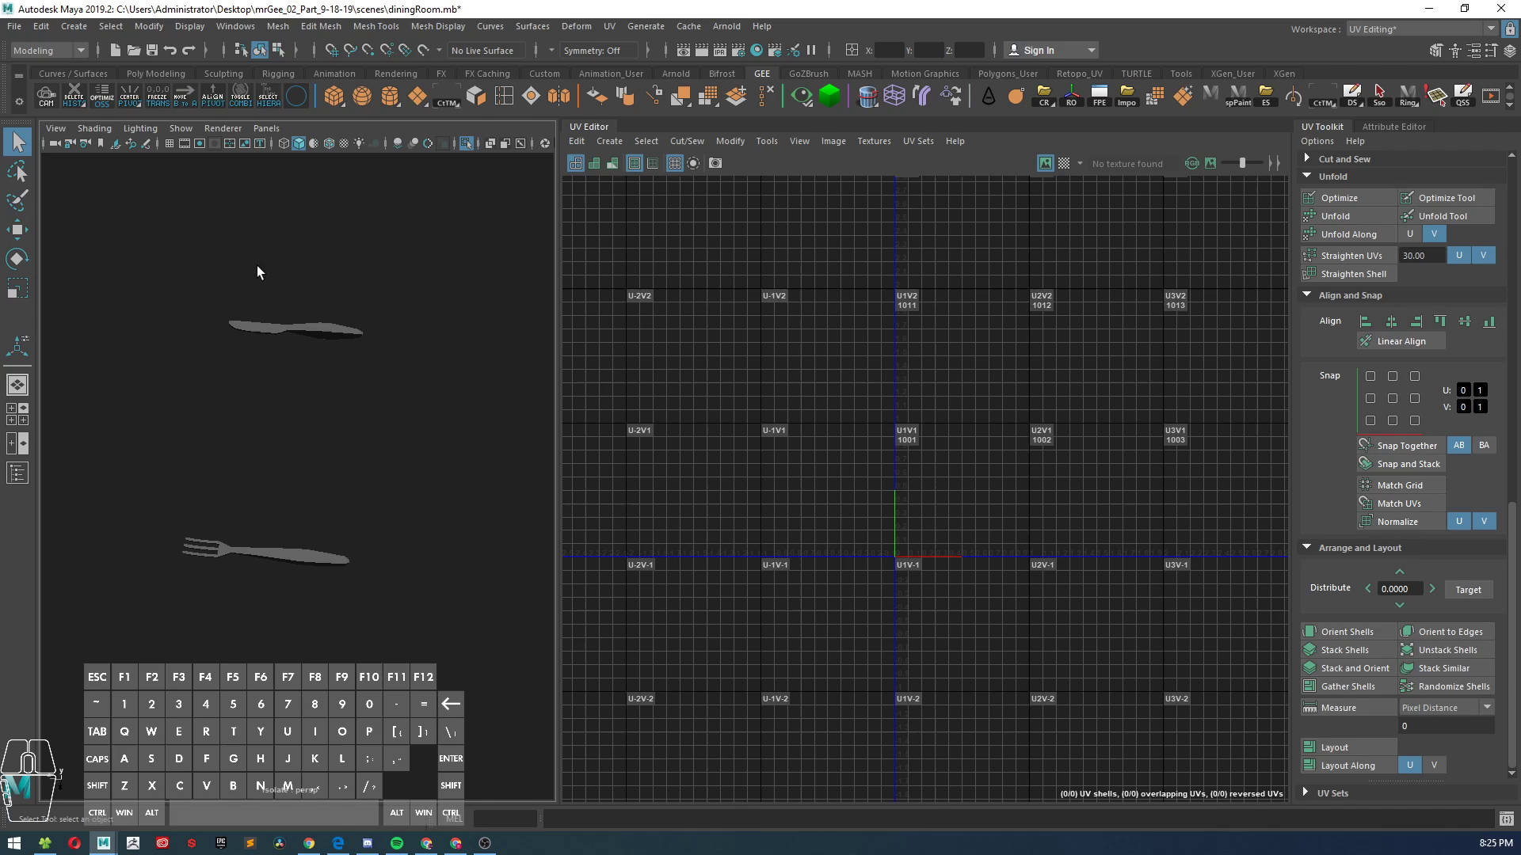
left_click_drag(257, 265, 365, 385)
key("f")
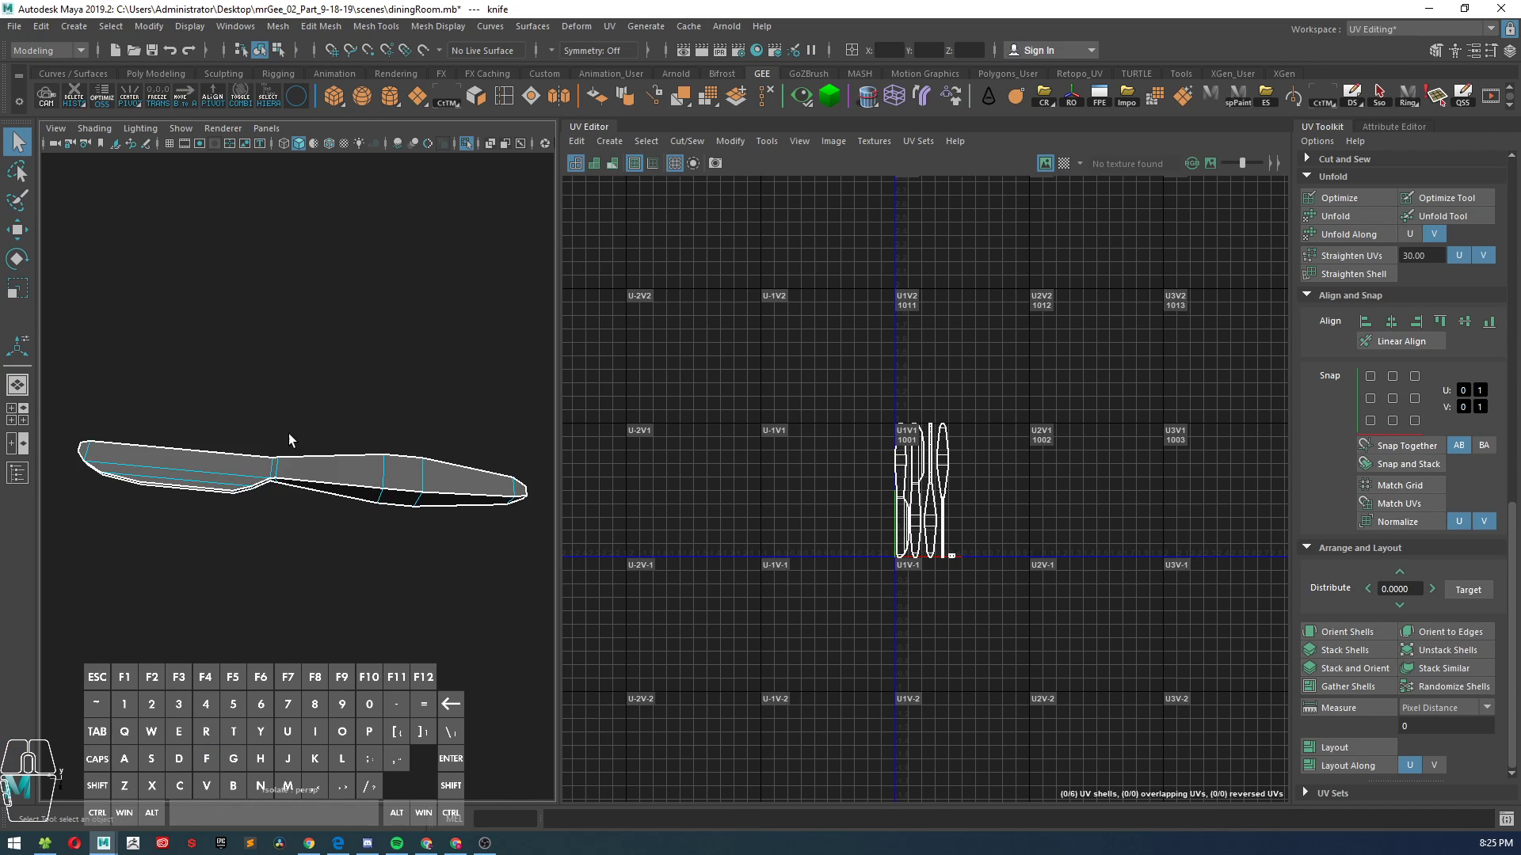
left_click_drag(288, 435, 432, 434, "alt")
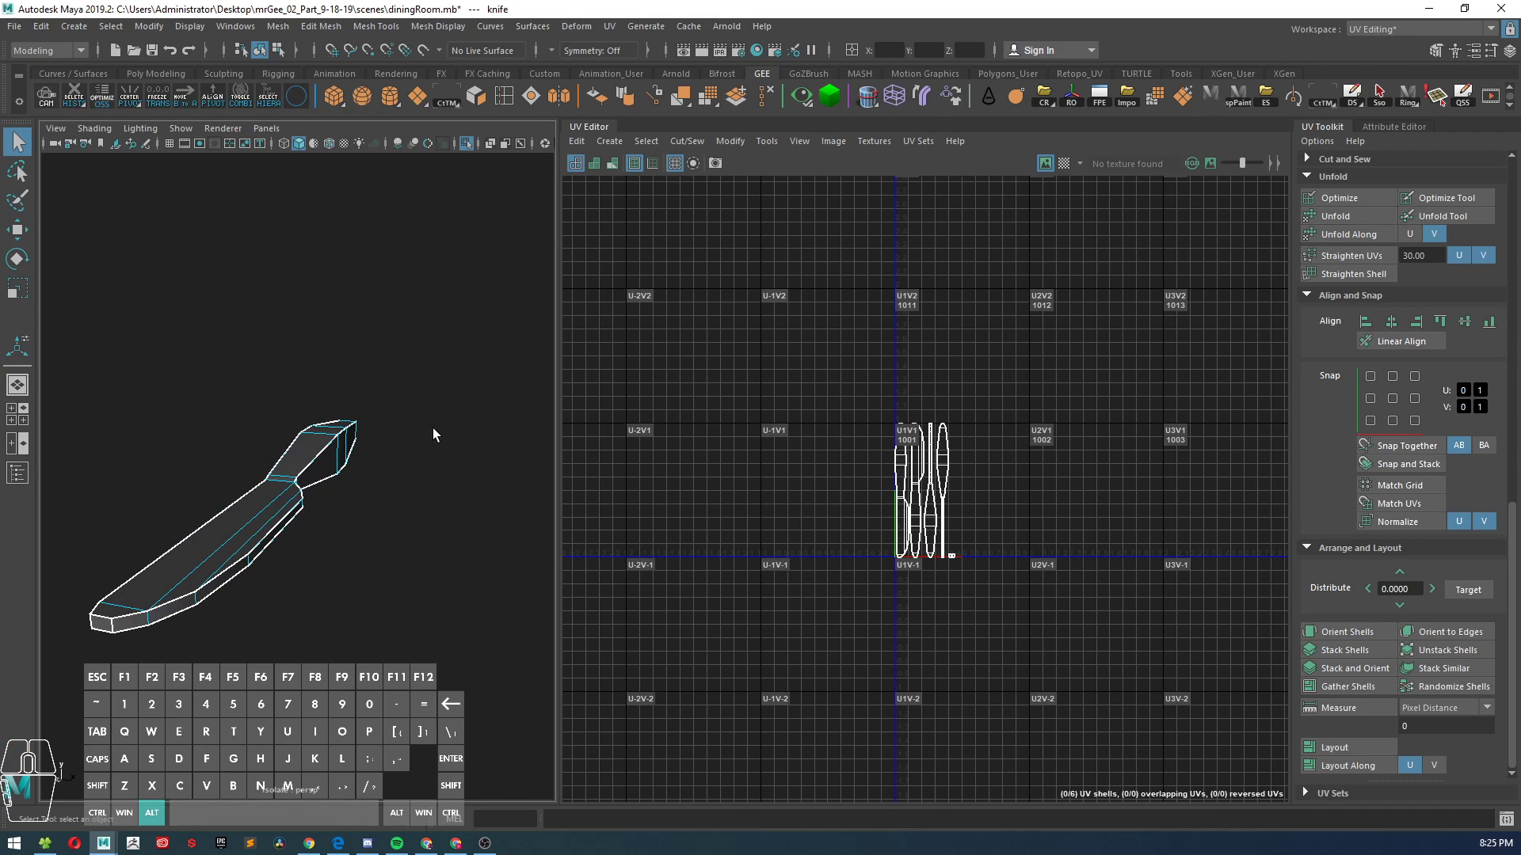
scroll(891, 489, "up", 8)
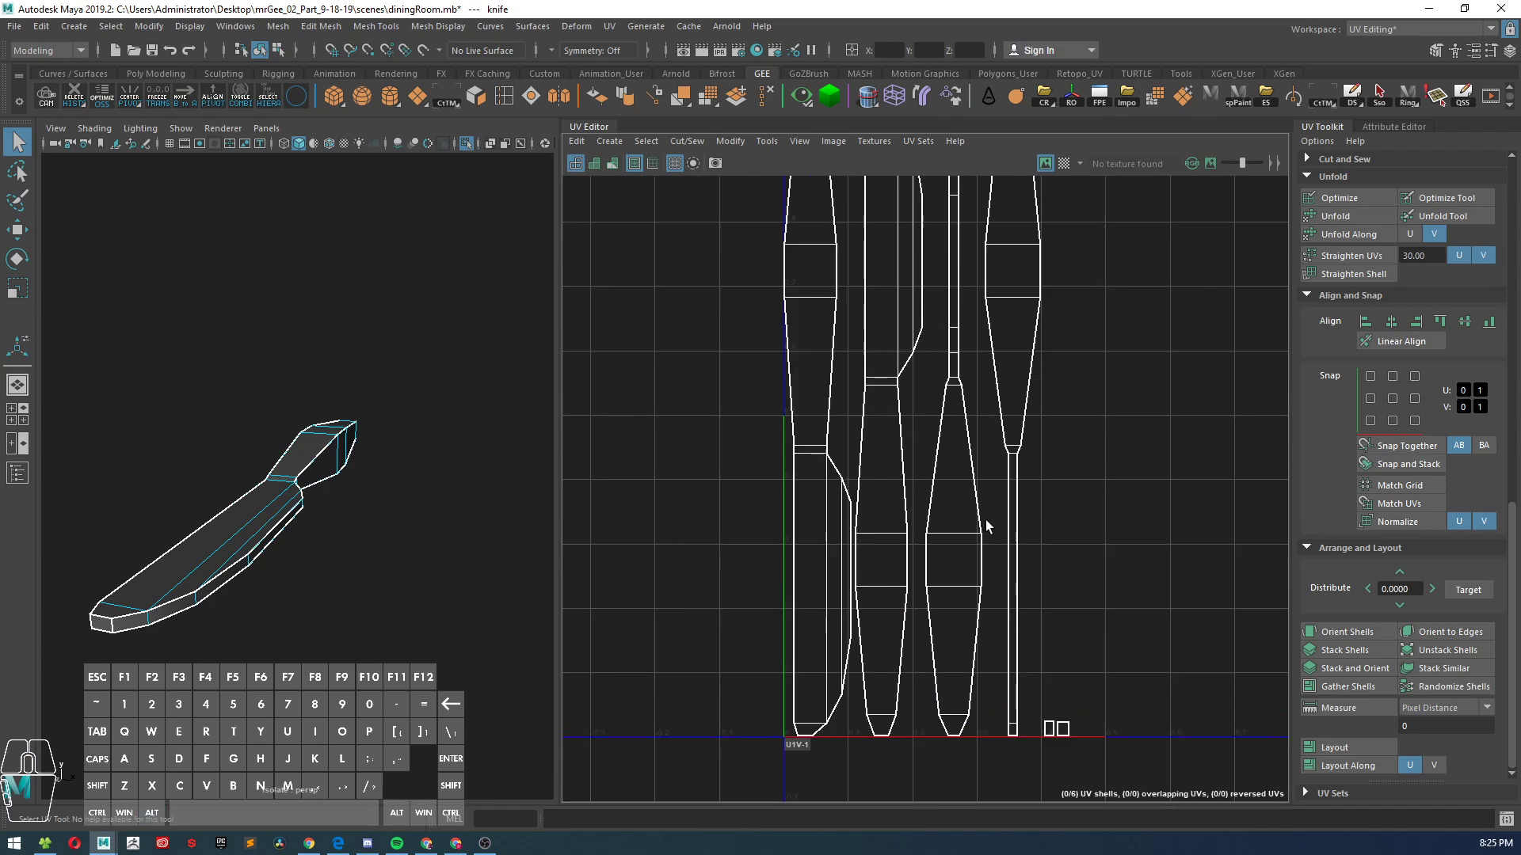
scroll(985, 519, "up", 1)
left_click_drag(321, 495, 230, 462, "alt")
right_click_drag(231, 461, 297, 662, "alt")
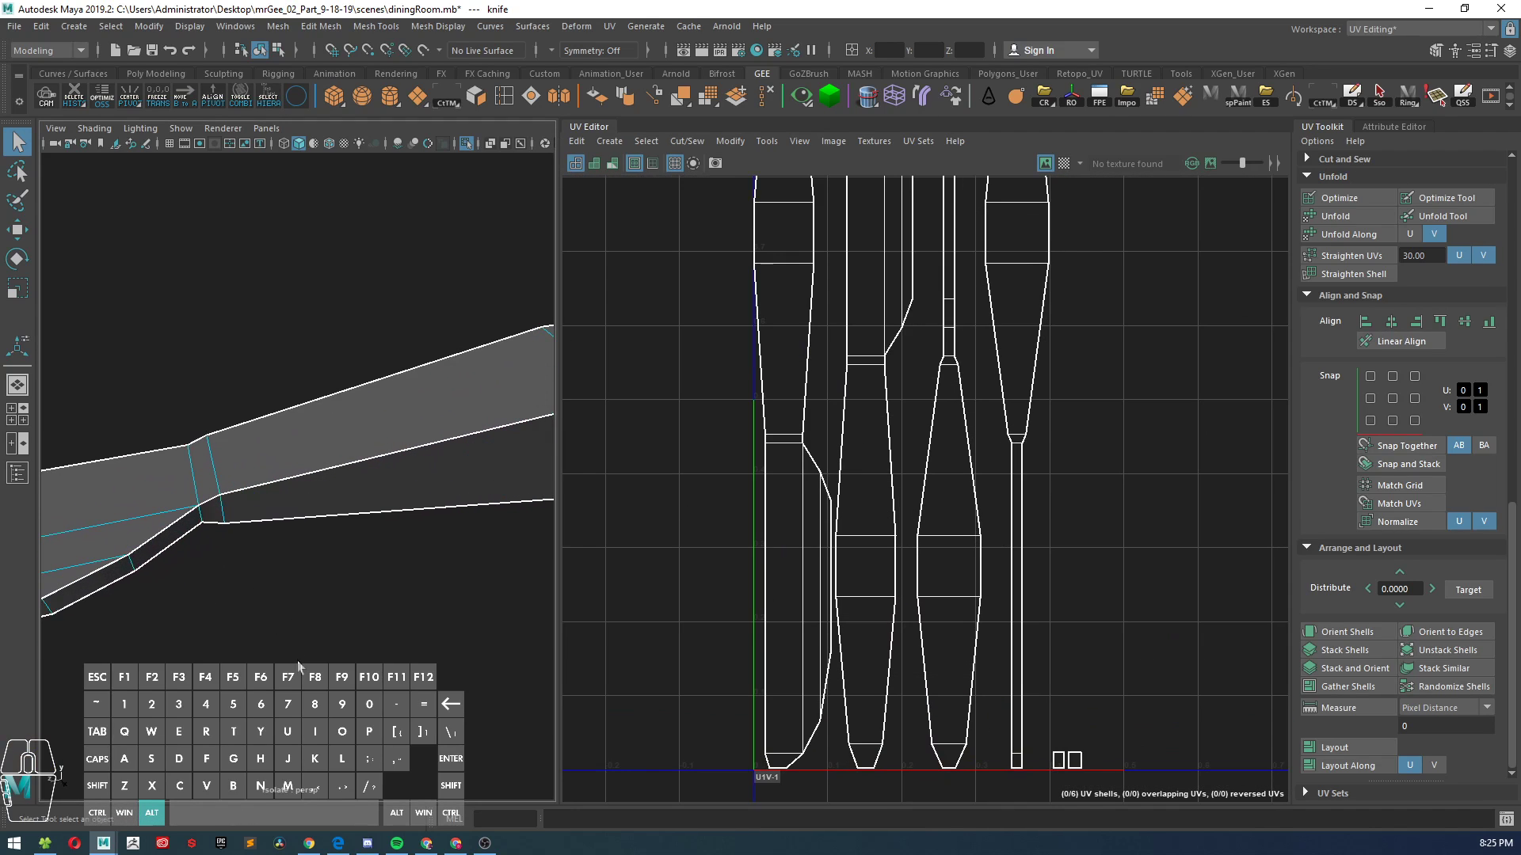
left_click_drag(298, 663, 294, 491, "alt")
right_click_drag(293, 491, 277, 489, "alt")
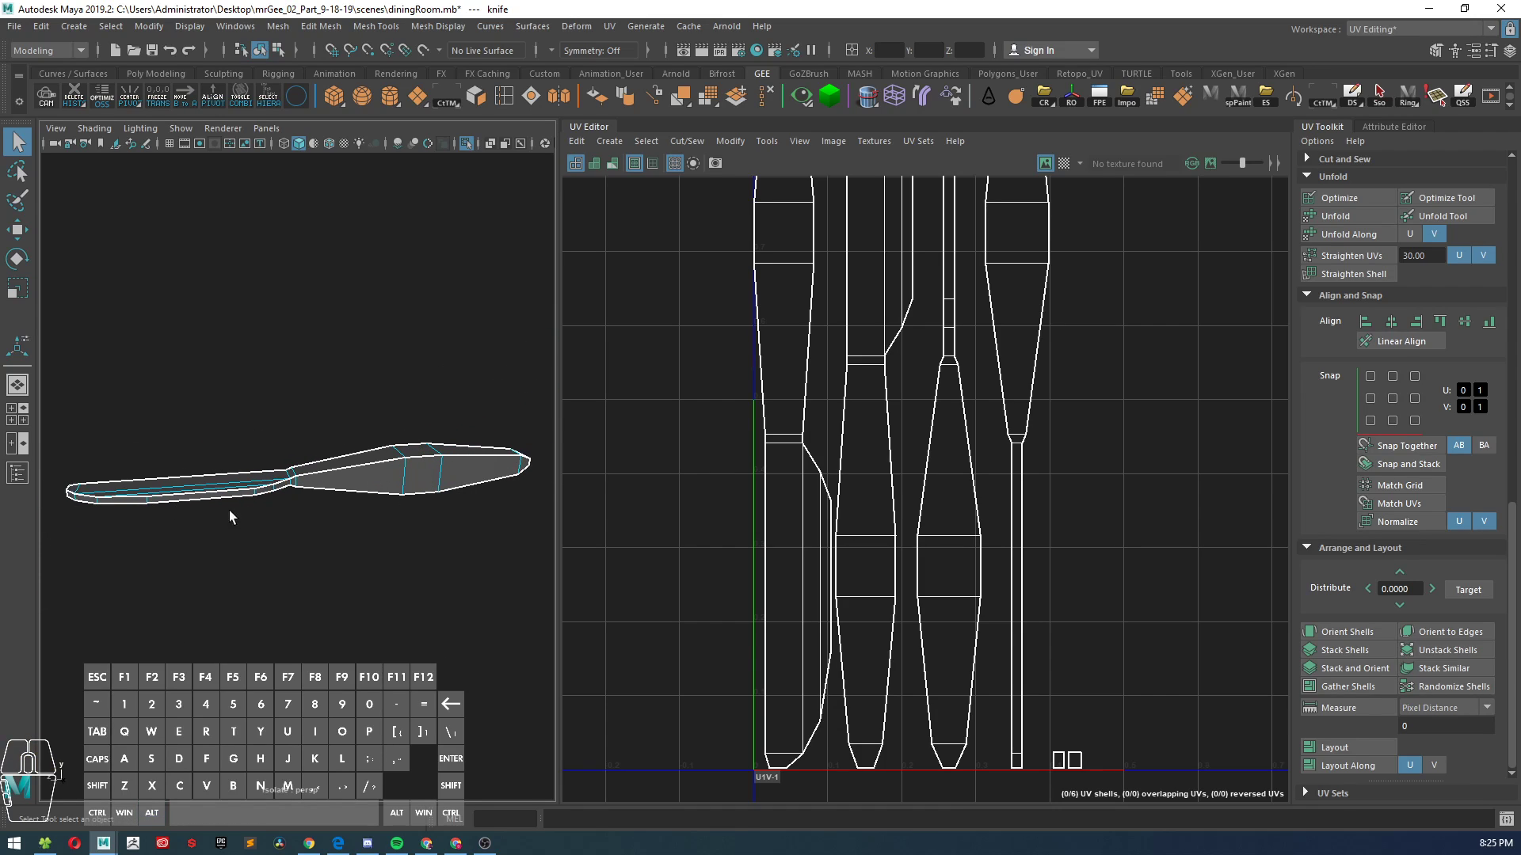
left_click_drag(273, 444, 319, 483, "alt")
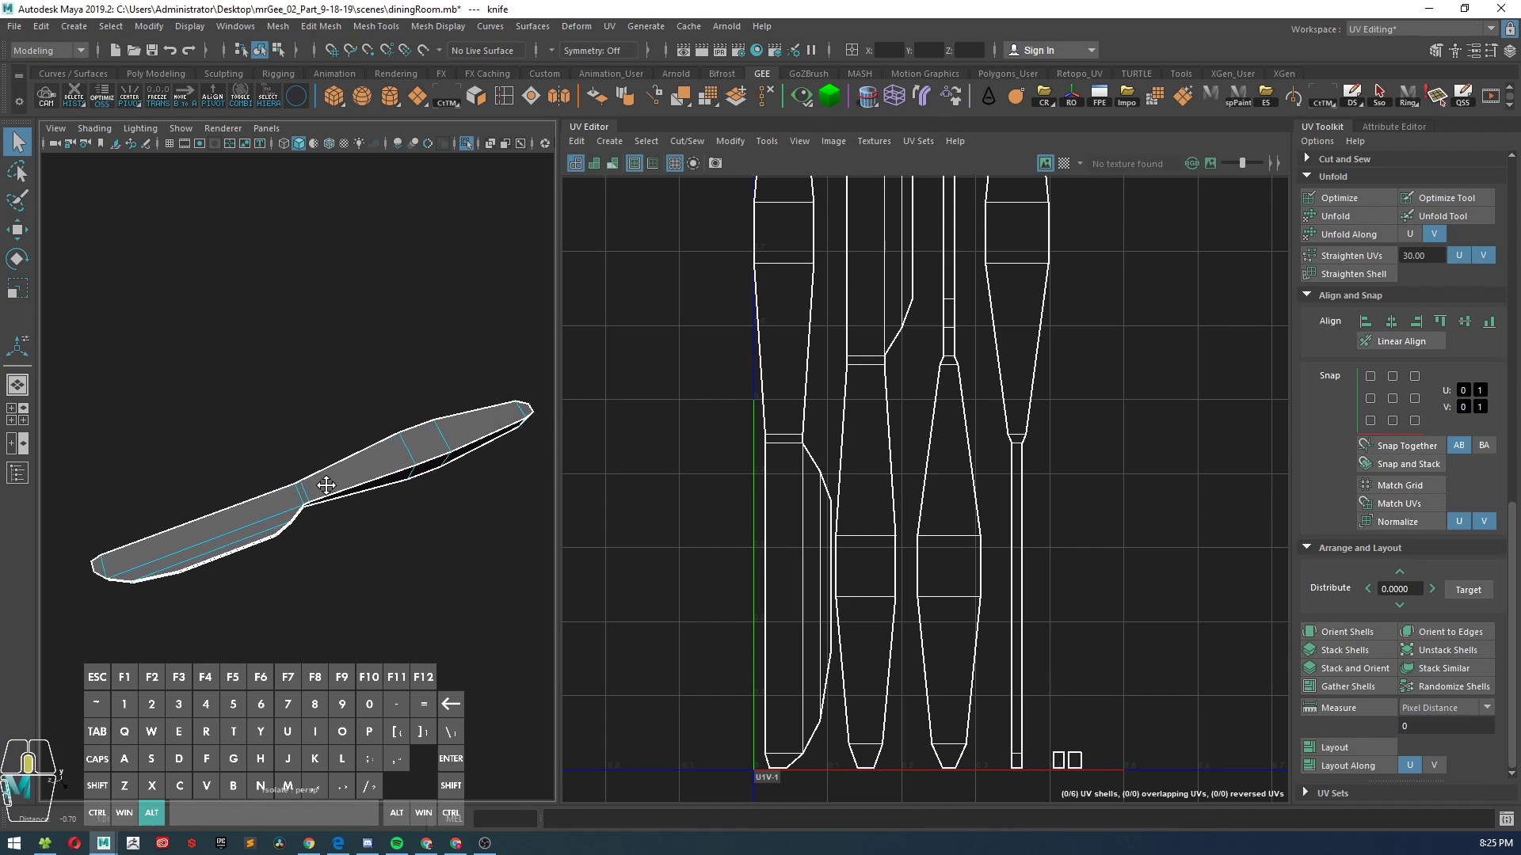
- Select the ring of edges where the knife's blade meets its handle and cut the UVs along it
right_click_drag(318, 483, 392, 615, "alt")
left_click_drag(392, 614, 356, 496, "alt")
middle_click_drag(356, 496, 280, 443, "alt")
right_click_drag(281, 503, 269, 365)
left_click(274, 486, "shift")
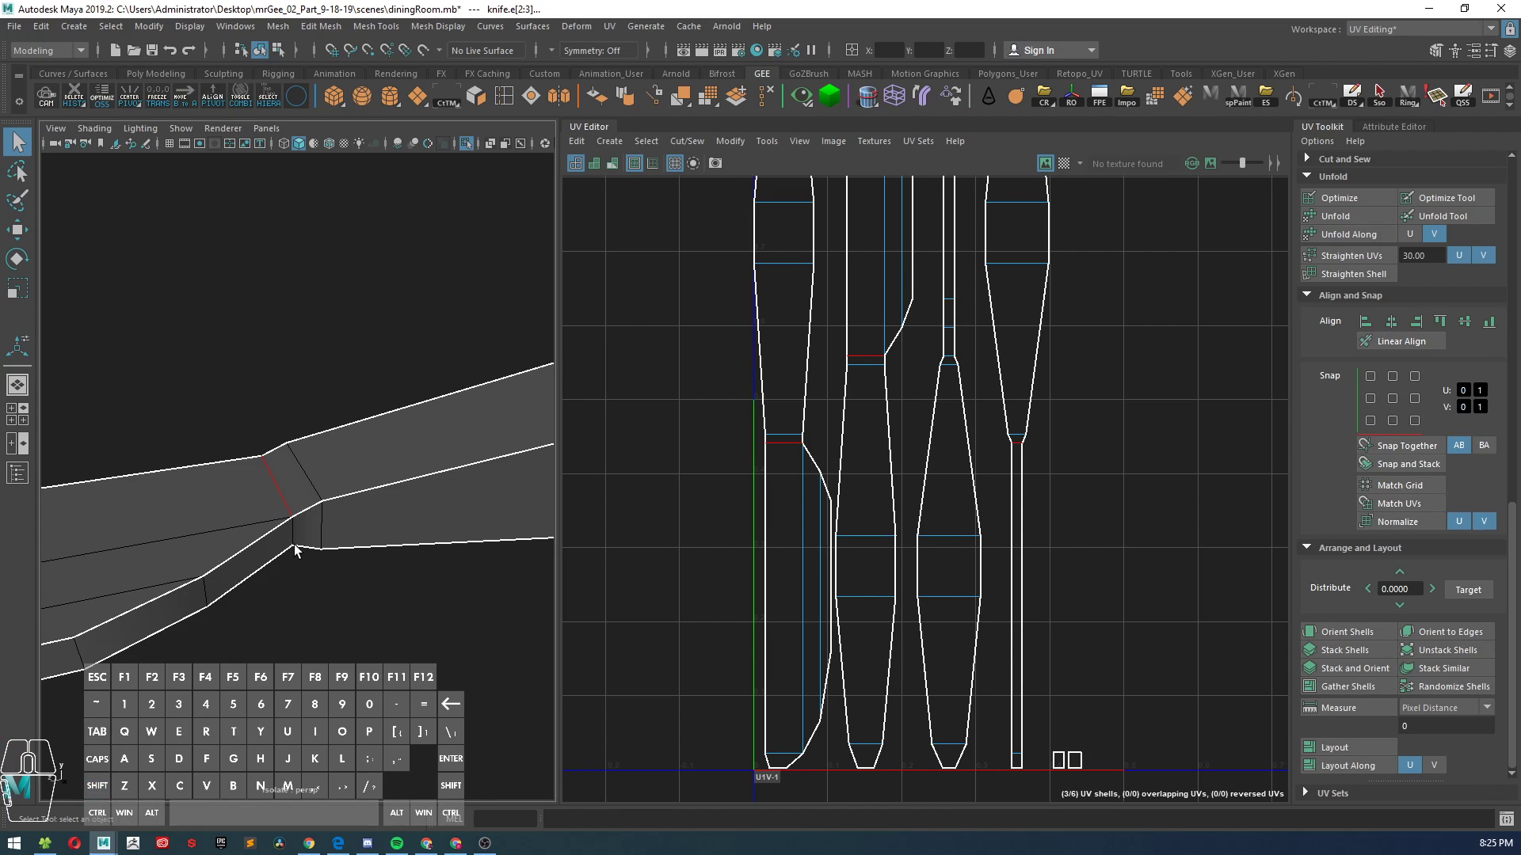
left_click_drag(328, 602, 316, 557, "alt")
right_click_drag(315, 557, 301, 555, "alt")
right_click_drag(654, 474, 607, 496, "shift")
scroll(721, 502, "down", 4)
scroll(792, 555, "up", 5)
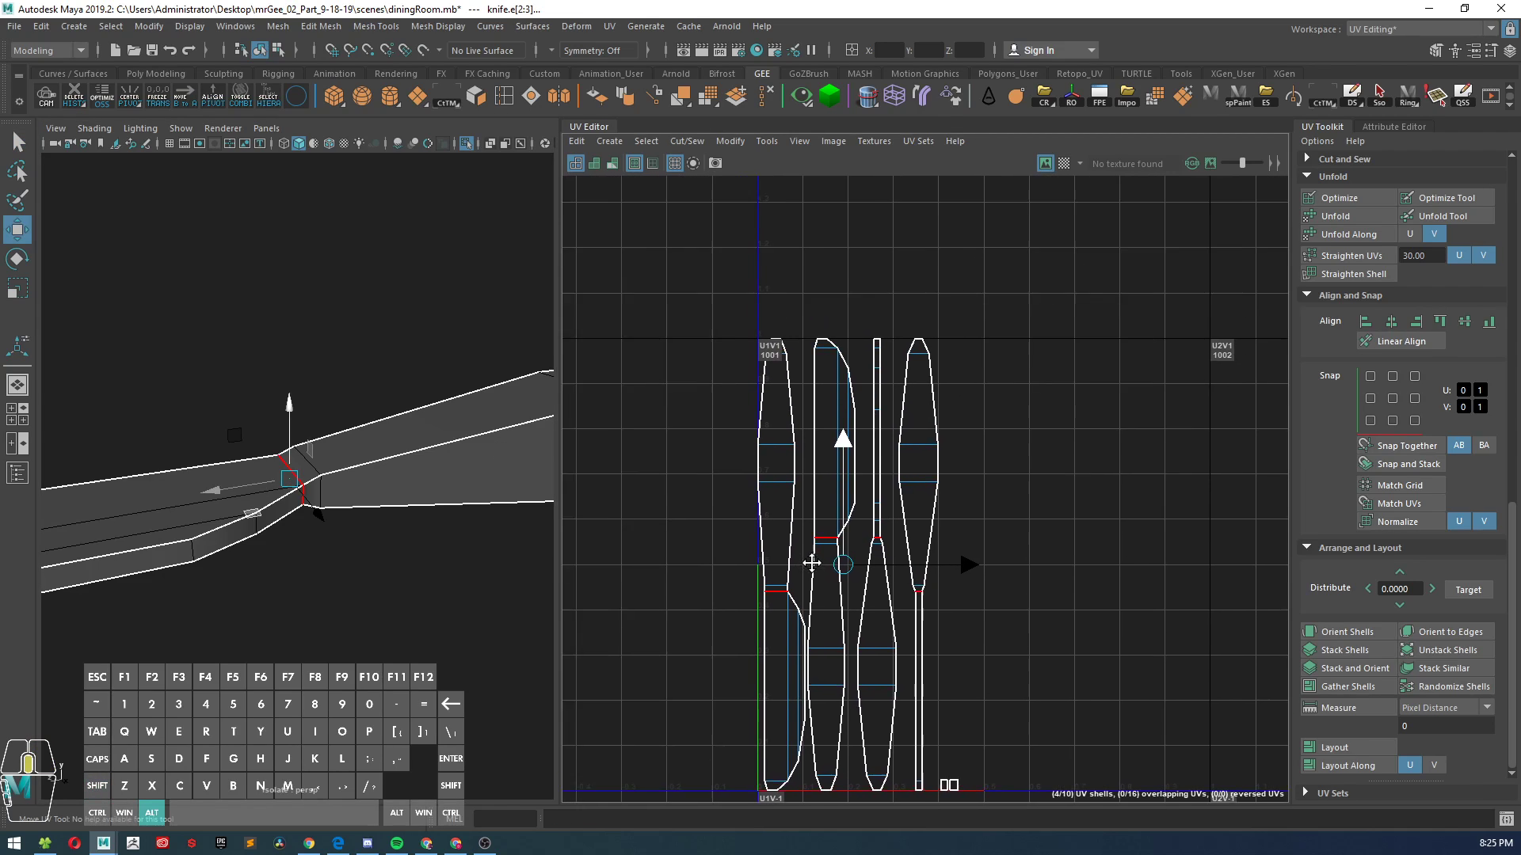
- Select three lengthwise edges around the handle's widest section and stitch the four handle UV shells together
left_click_drag(491, 546, 325, 562, "alt")
left_click_drag(446, 496, 508, 537, "alt")
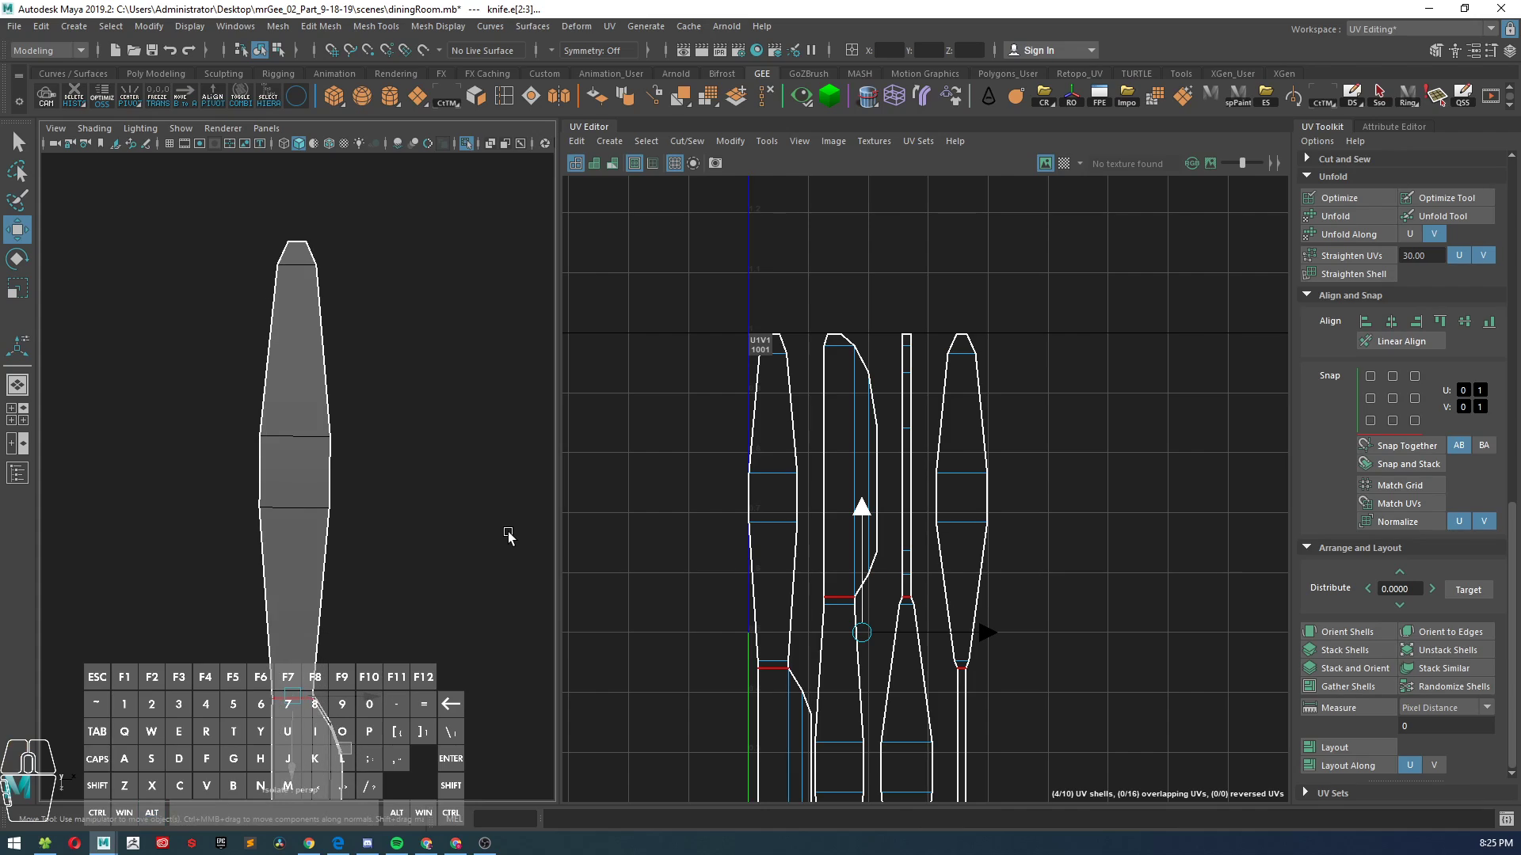
right_click(333, 467)
left_click(331, 361)
left_click(321, 450)
left_click_drag(380, 524, 403, 463, "alt")
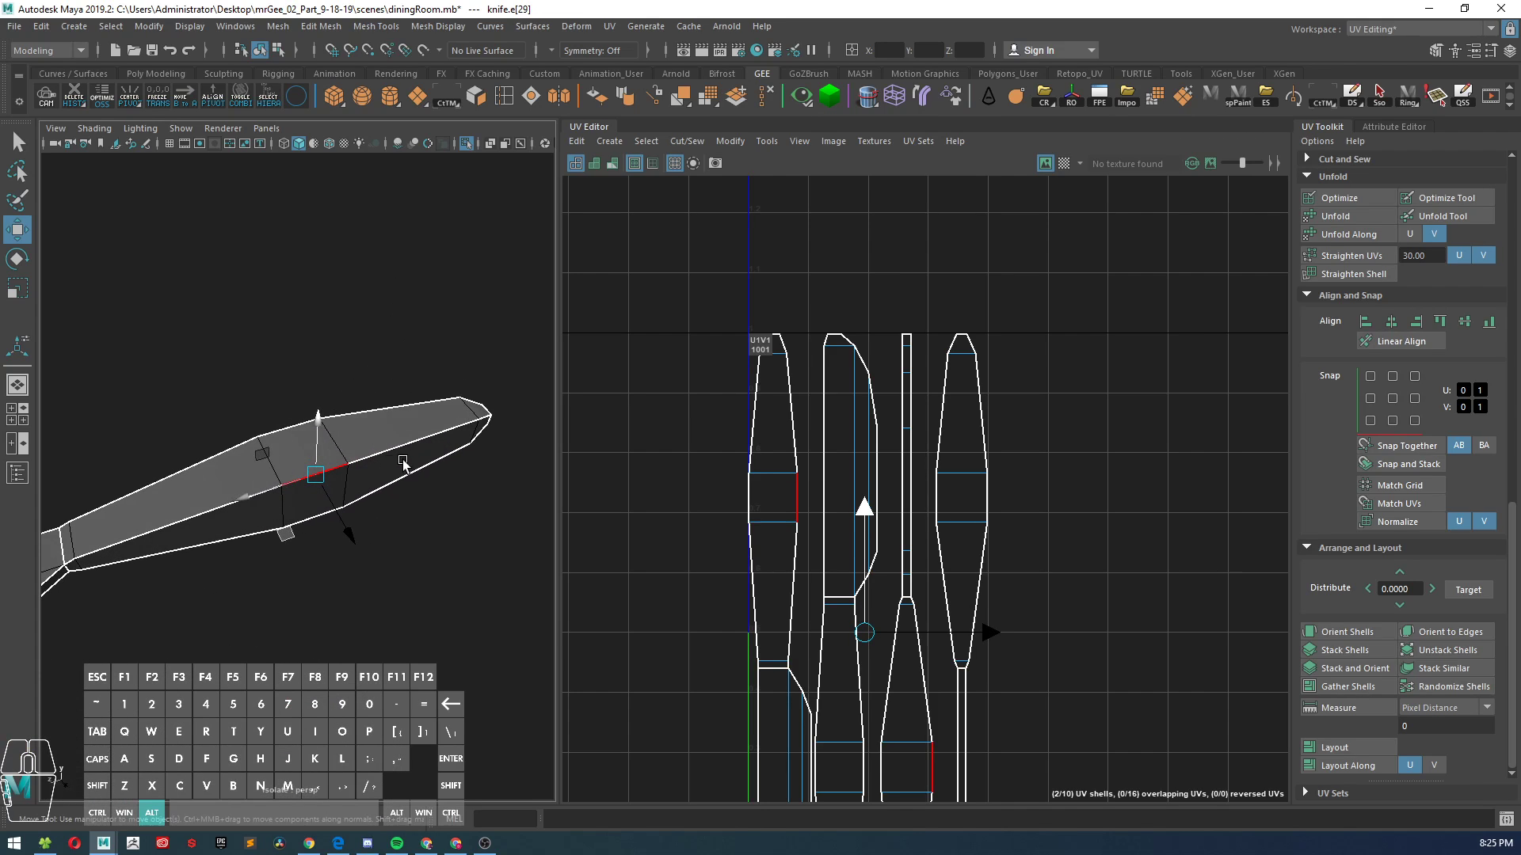
left_click(286, 426, "shift")
left_click_drag(286, 426, 432, 451, "alt")
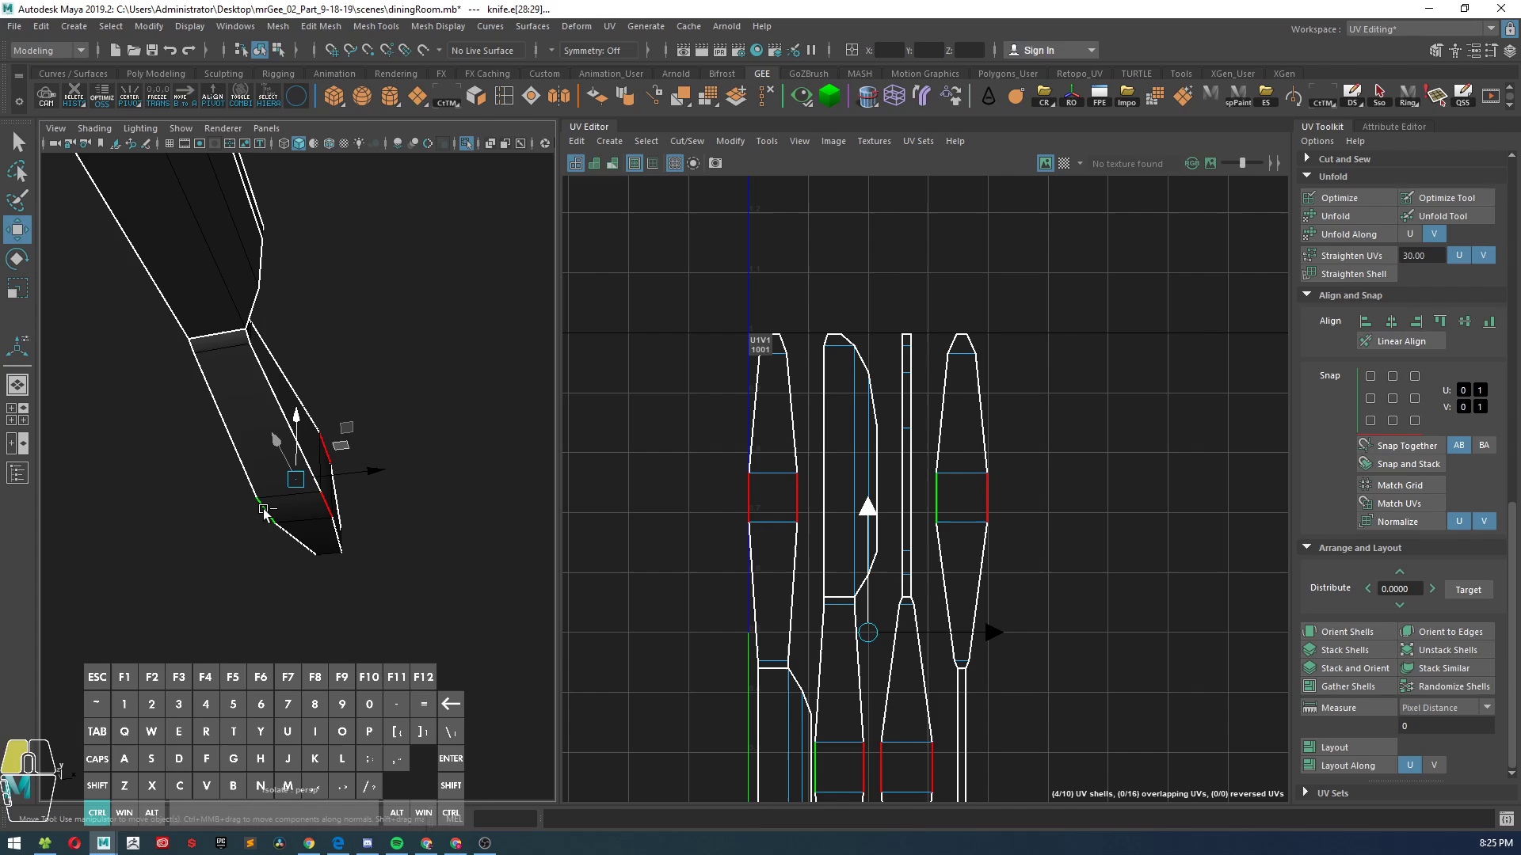
left_click_drag(355, 571, 632, 652, "alt")
right_click(1086, 480, "shift")
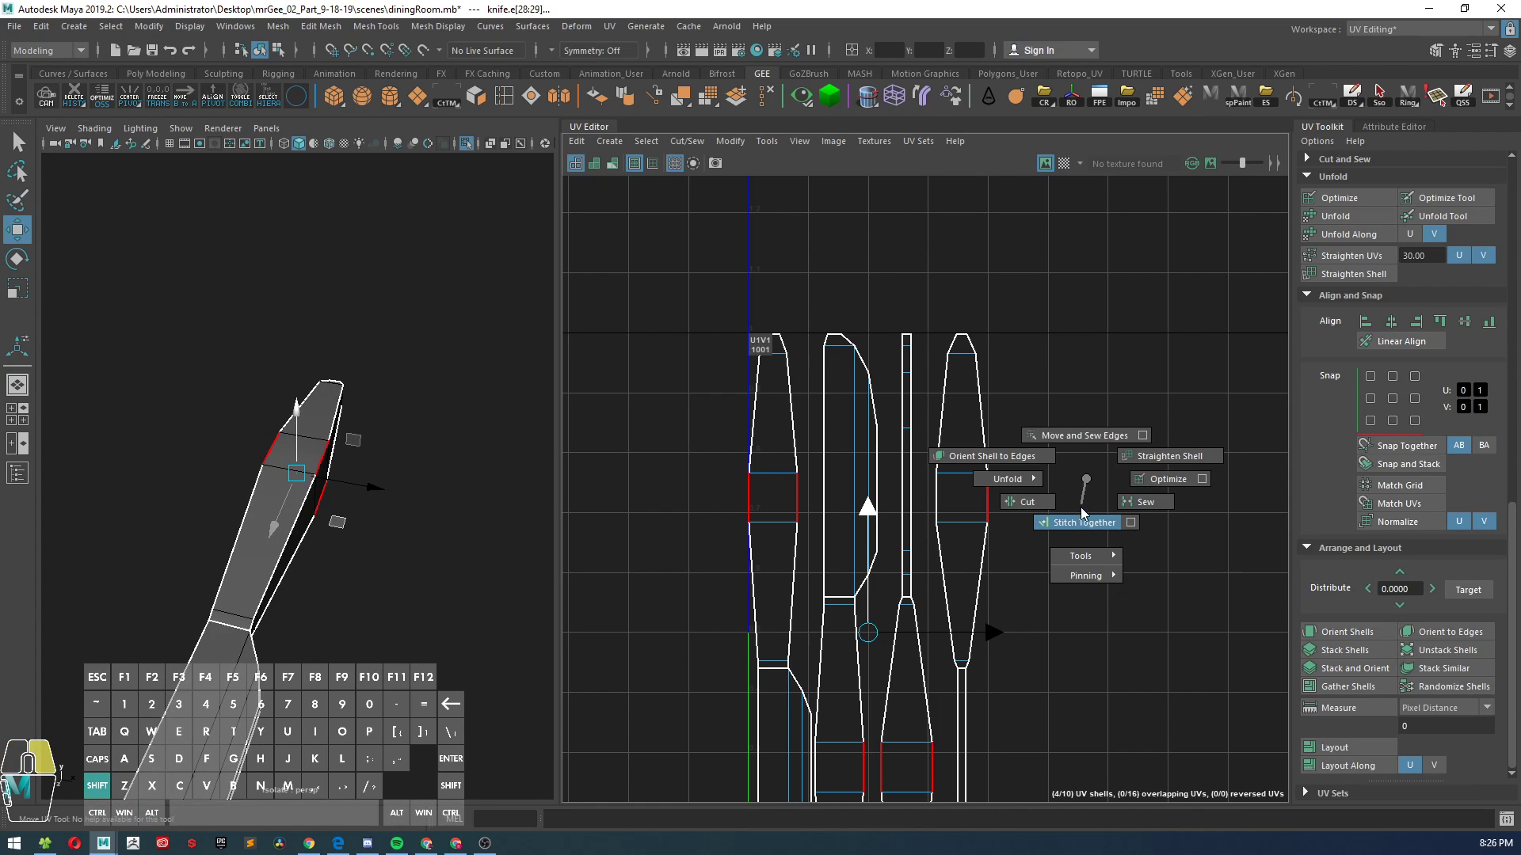
right_click_drag(1080, 507, 1078, 514, "shift")
- Move the stitched handle shell away from the blade shells into empty space in the 1001 tile
scroll(1077, 515, "down", 3)
middle_click_drag(1077, 515, 986, 383, "alt")
right_click_drag(1035, 454, 973, 433)
left_click(845, 537)
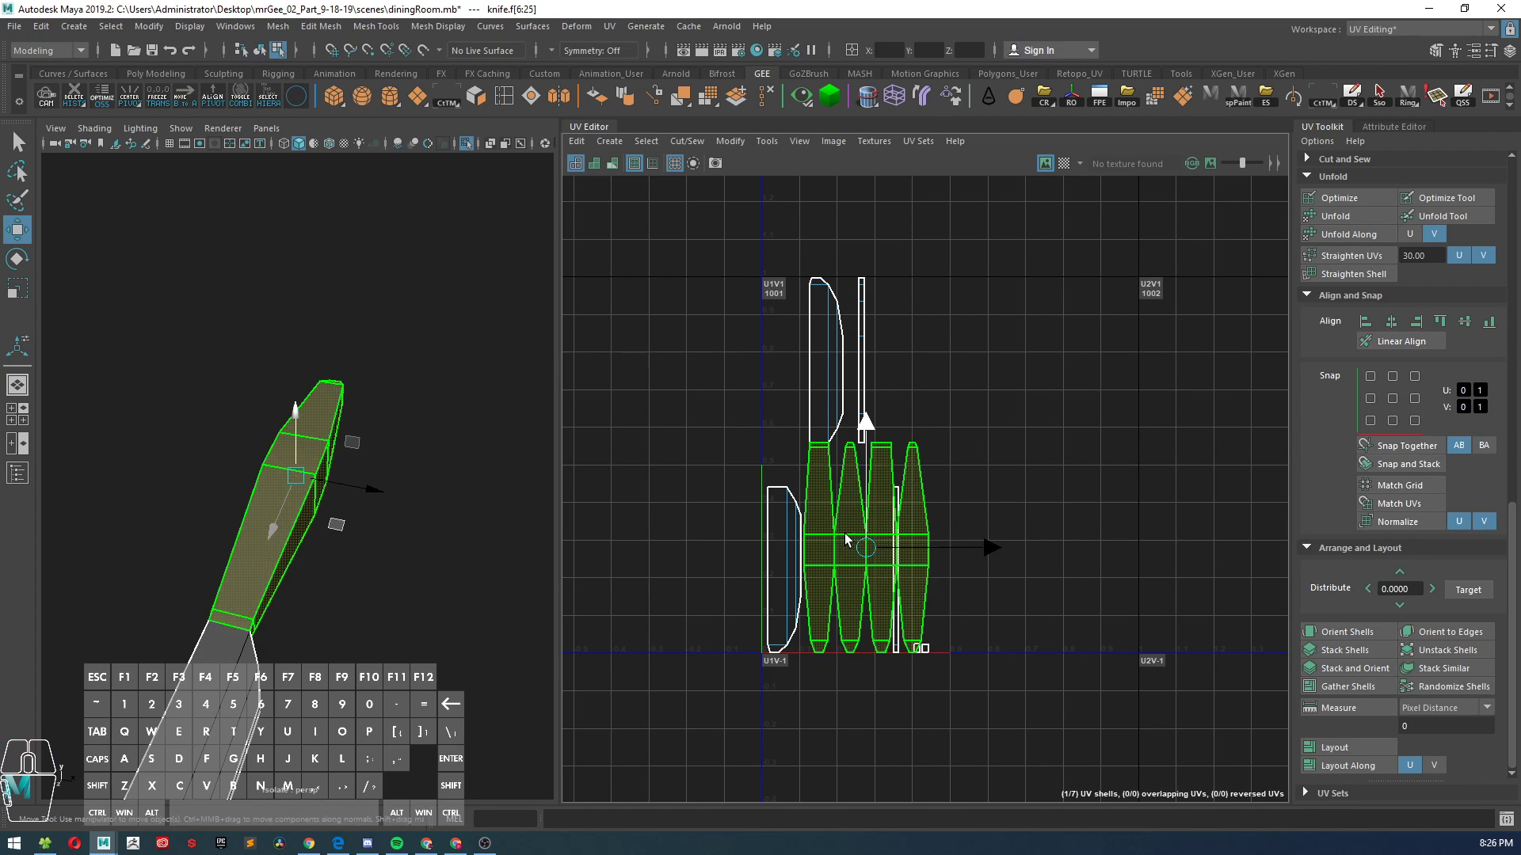
left_click_drag(864, 546, 1056, 409)
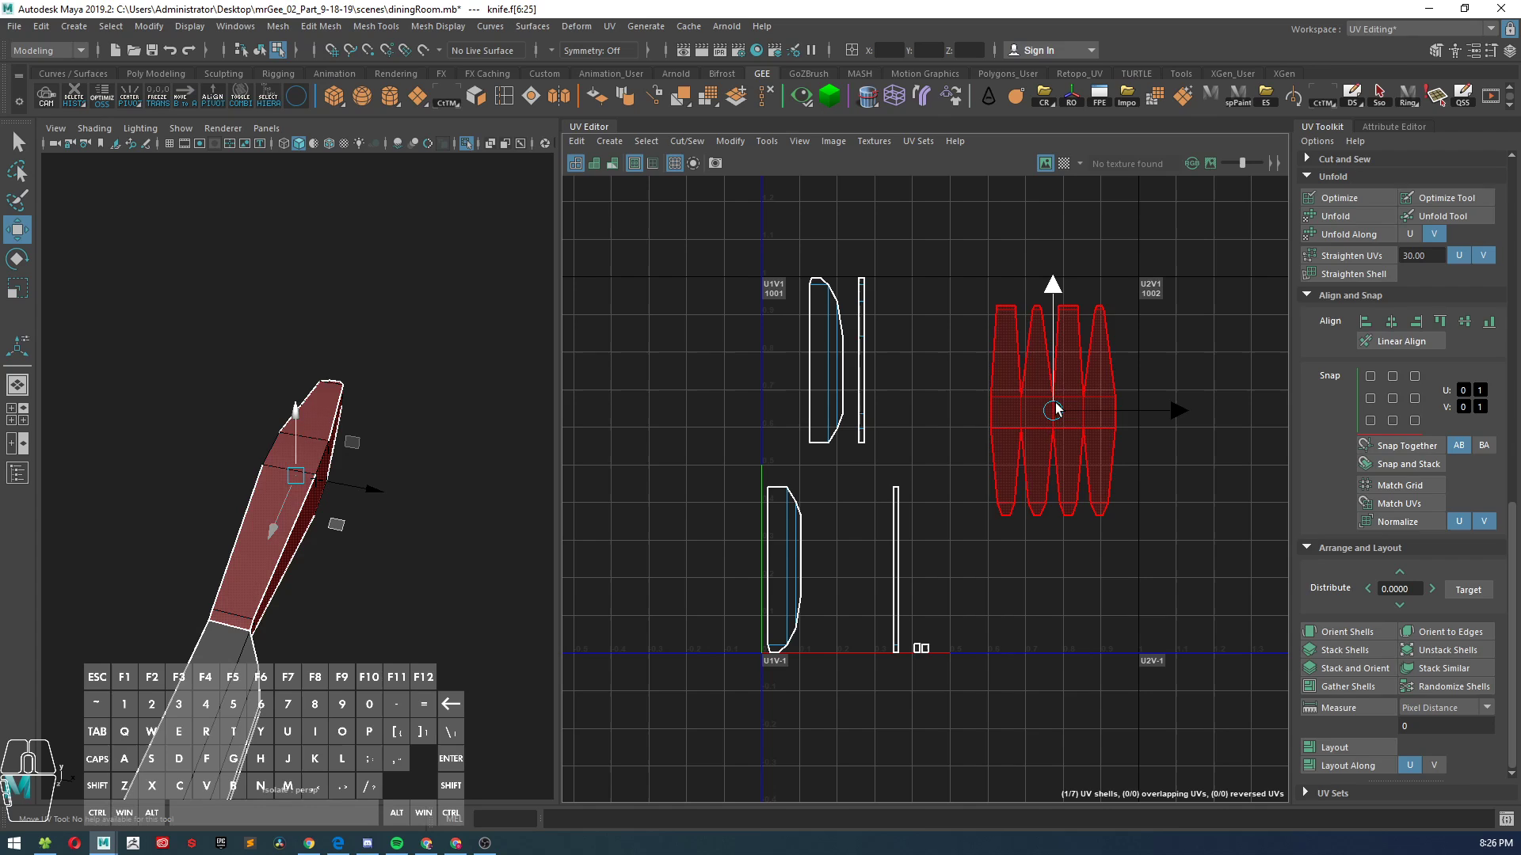
- Display the checker map to inspect the handle for UV distortion, and hide it again
left_click(1063, 163)
left_click_drag(390, 378, 1016, 396, "alt")
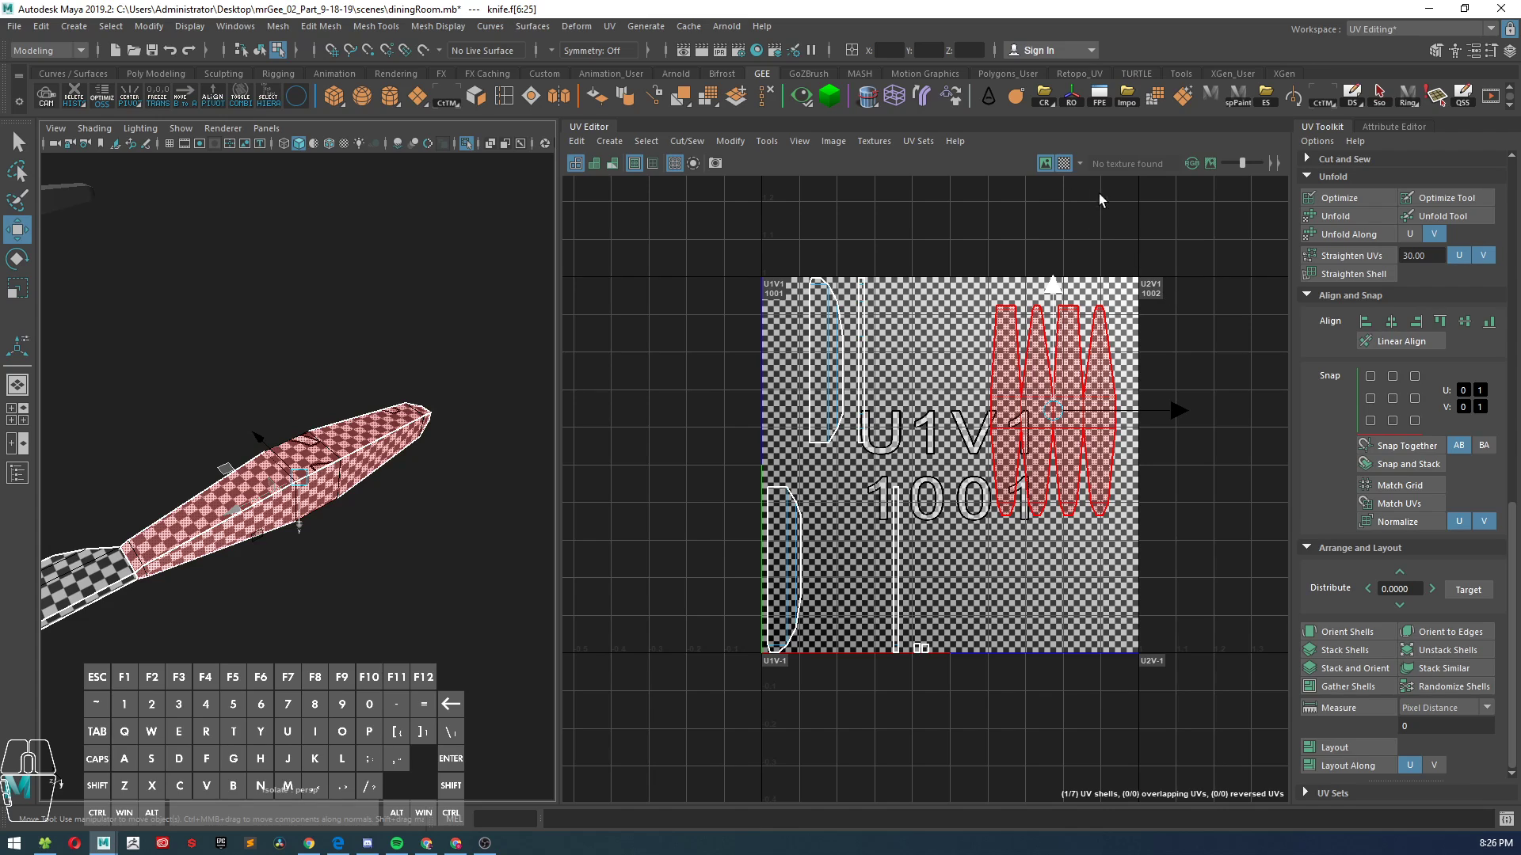
left_click(1067, 161)
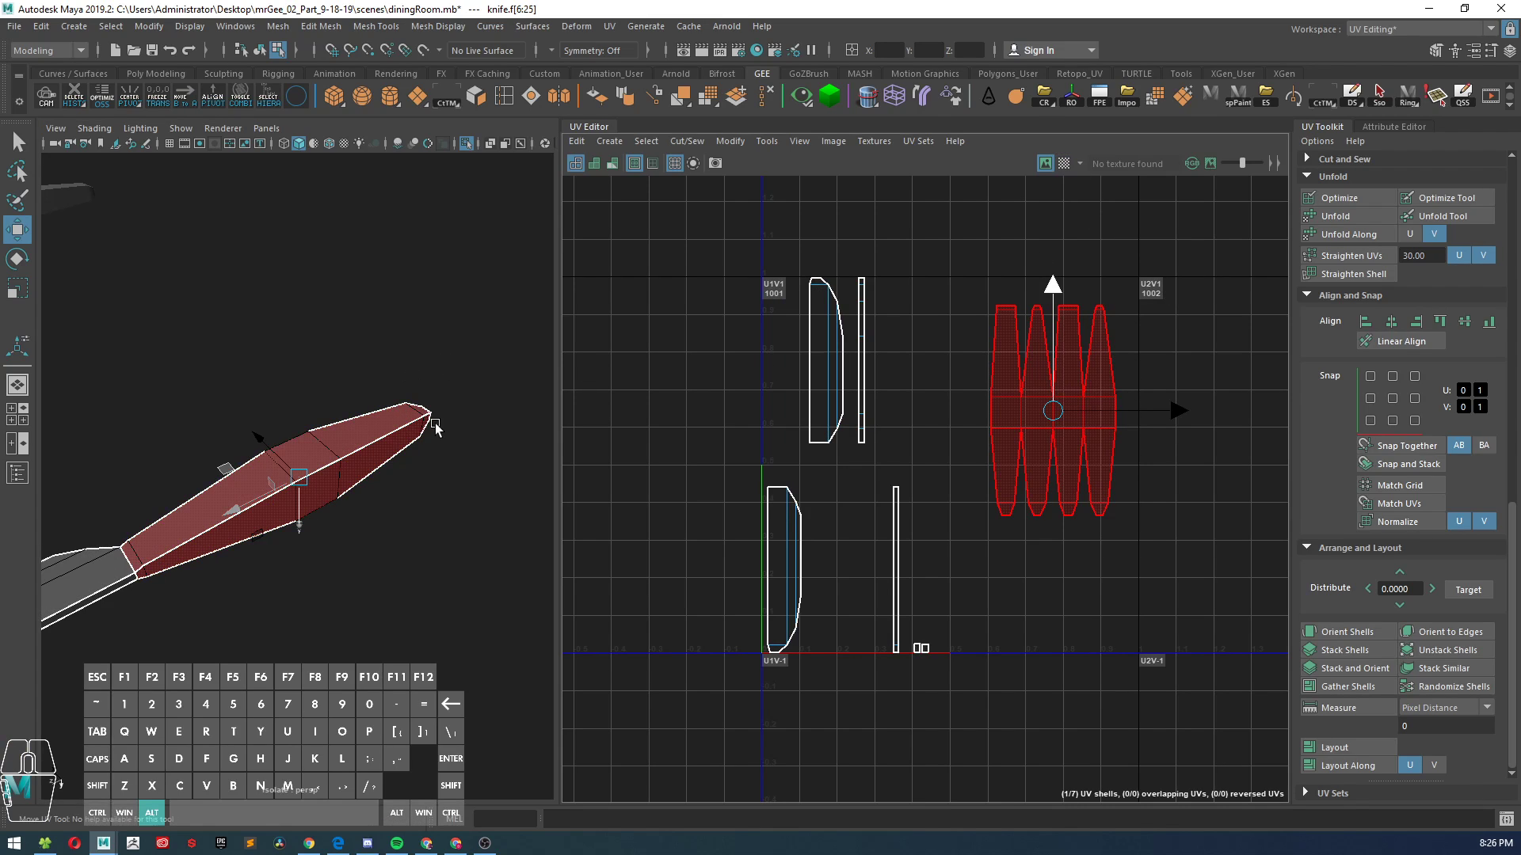
- Select one border edge of the cap at the handle's butt end and stitch the cap to the handle shell
left_click_drag(435, 423, 500, 452, "alt")
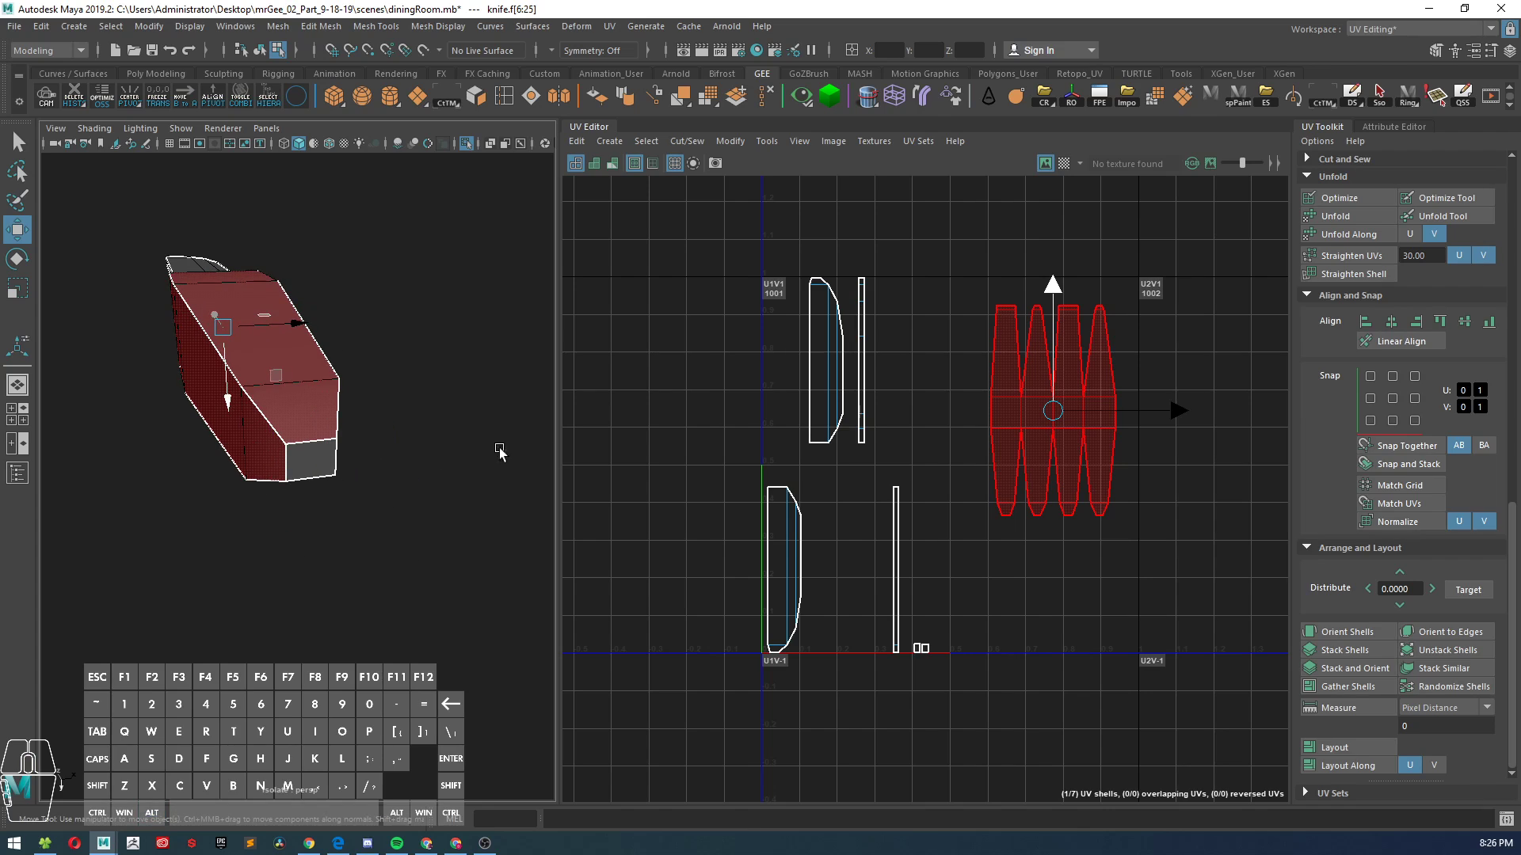
scroll(1066, 336, "up", 5)
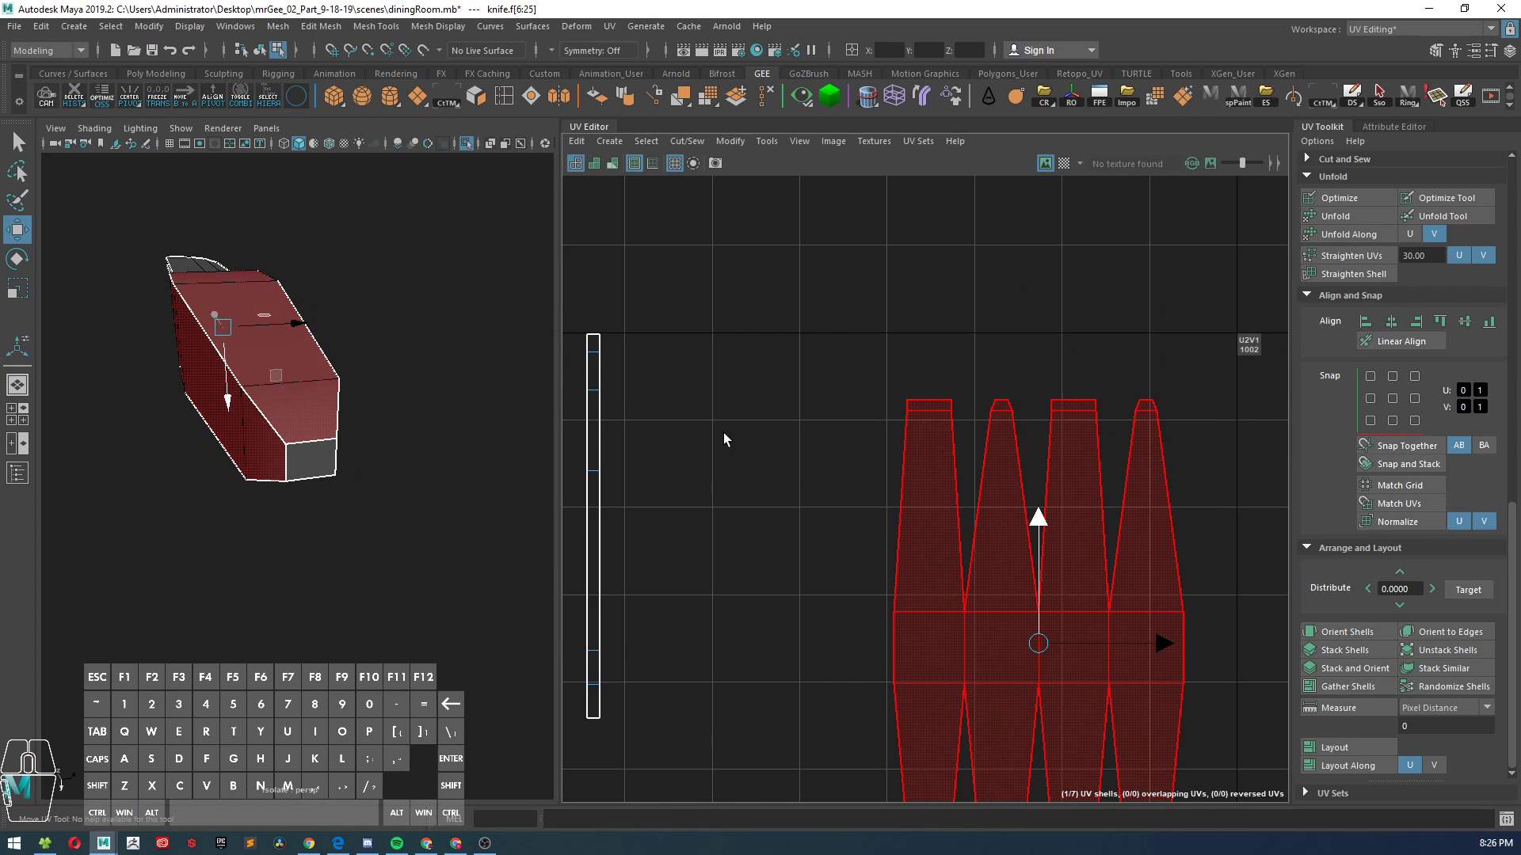
right_click_drag(935, 327, 988, 391)
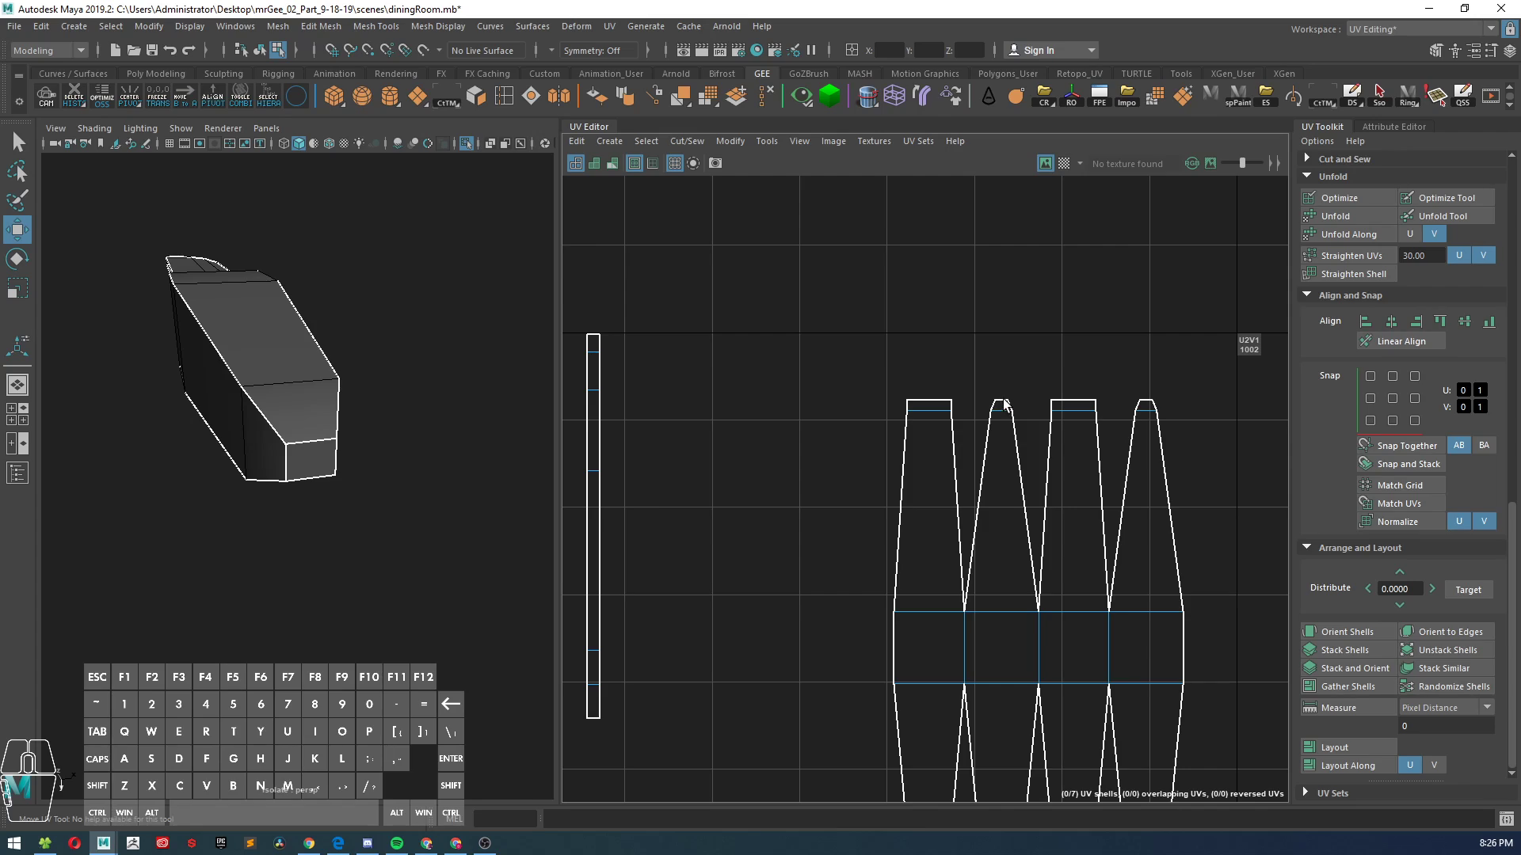
left_click(932, 404)
left_click(305, 445)
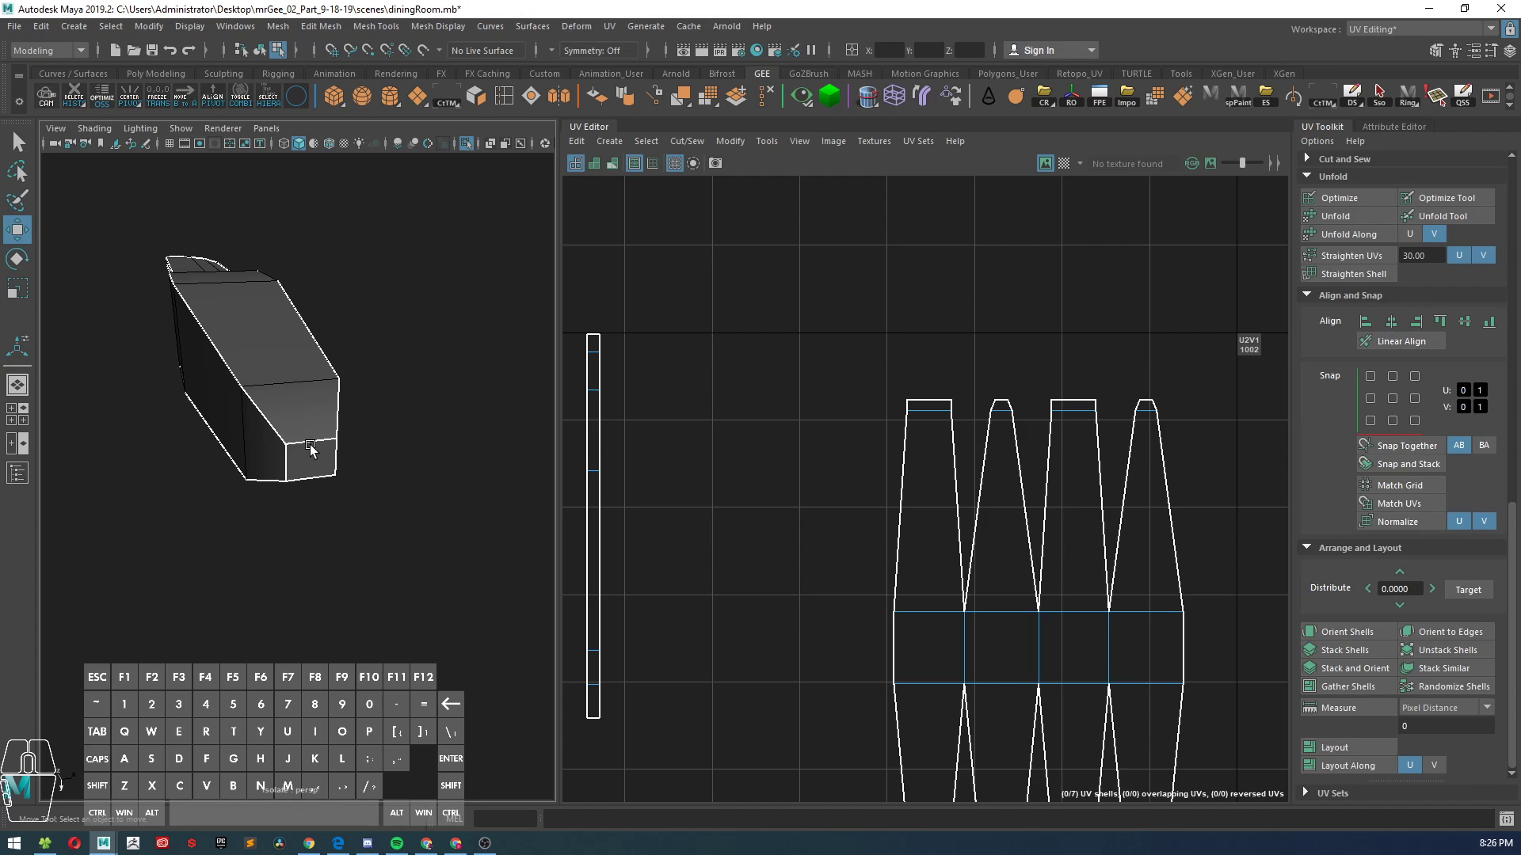
right_click_drag(1038, 312, 1032, 354)
scroll(960, 410, "down", 3)
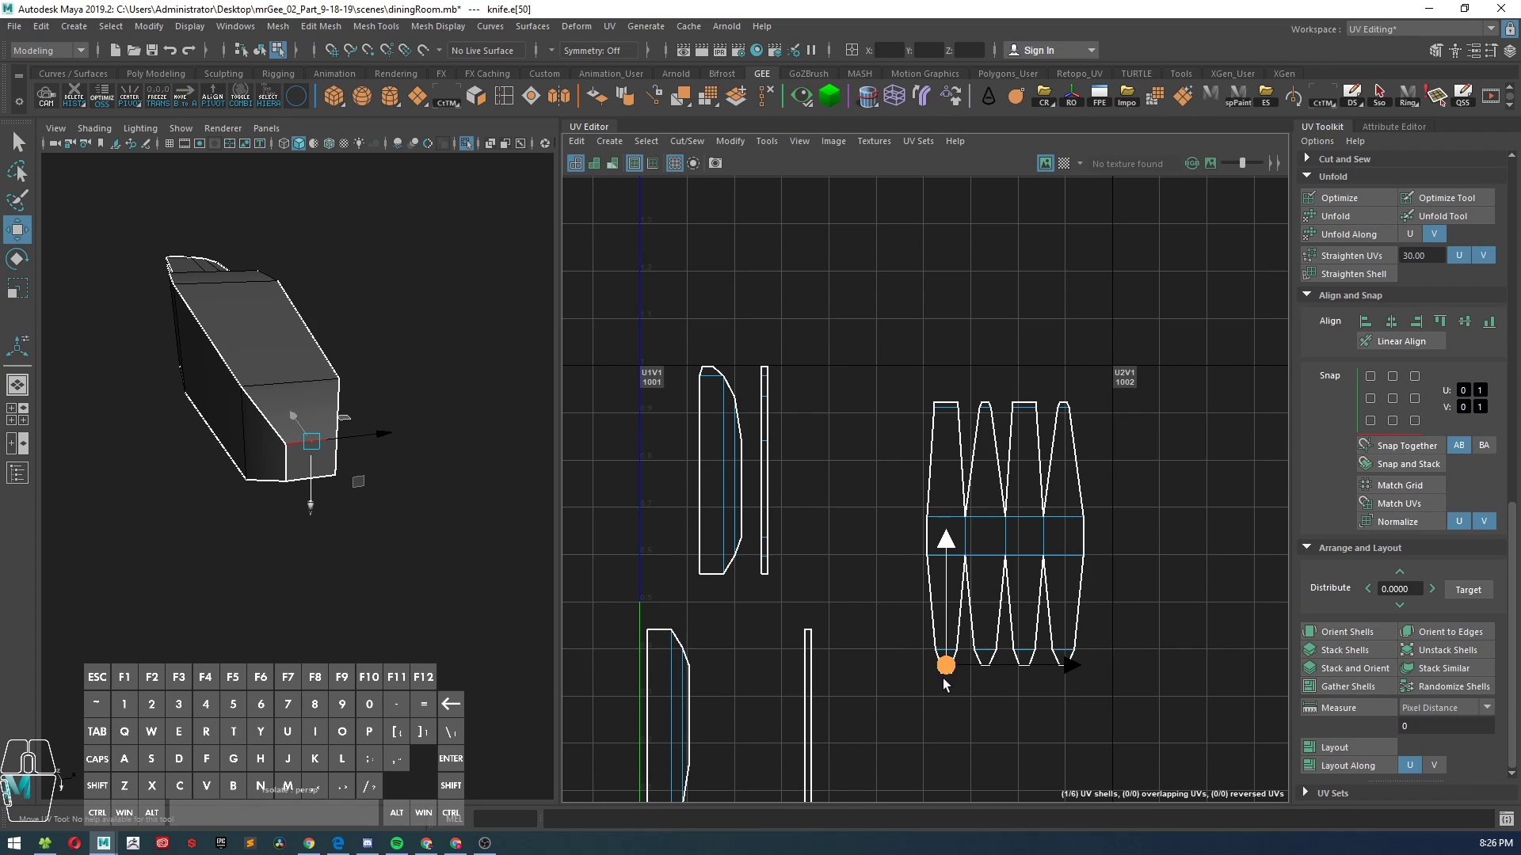
- Select the two long edges along the blade's spine and stitch both blade sides to the narrow spine strip
scroll(761, 524, "down", 1)
middle_click_drag(778, 488, 830, 406, "alt")
scroll(824, 406, "up", 3)
right_click_drag(742, 283, 739, 249)
left_click_drag(250, 270, 342, 305, "alt")
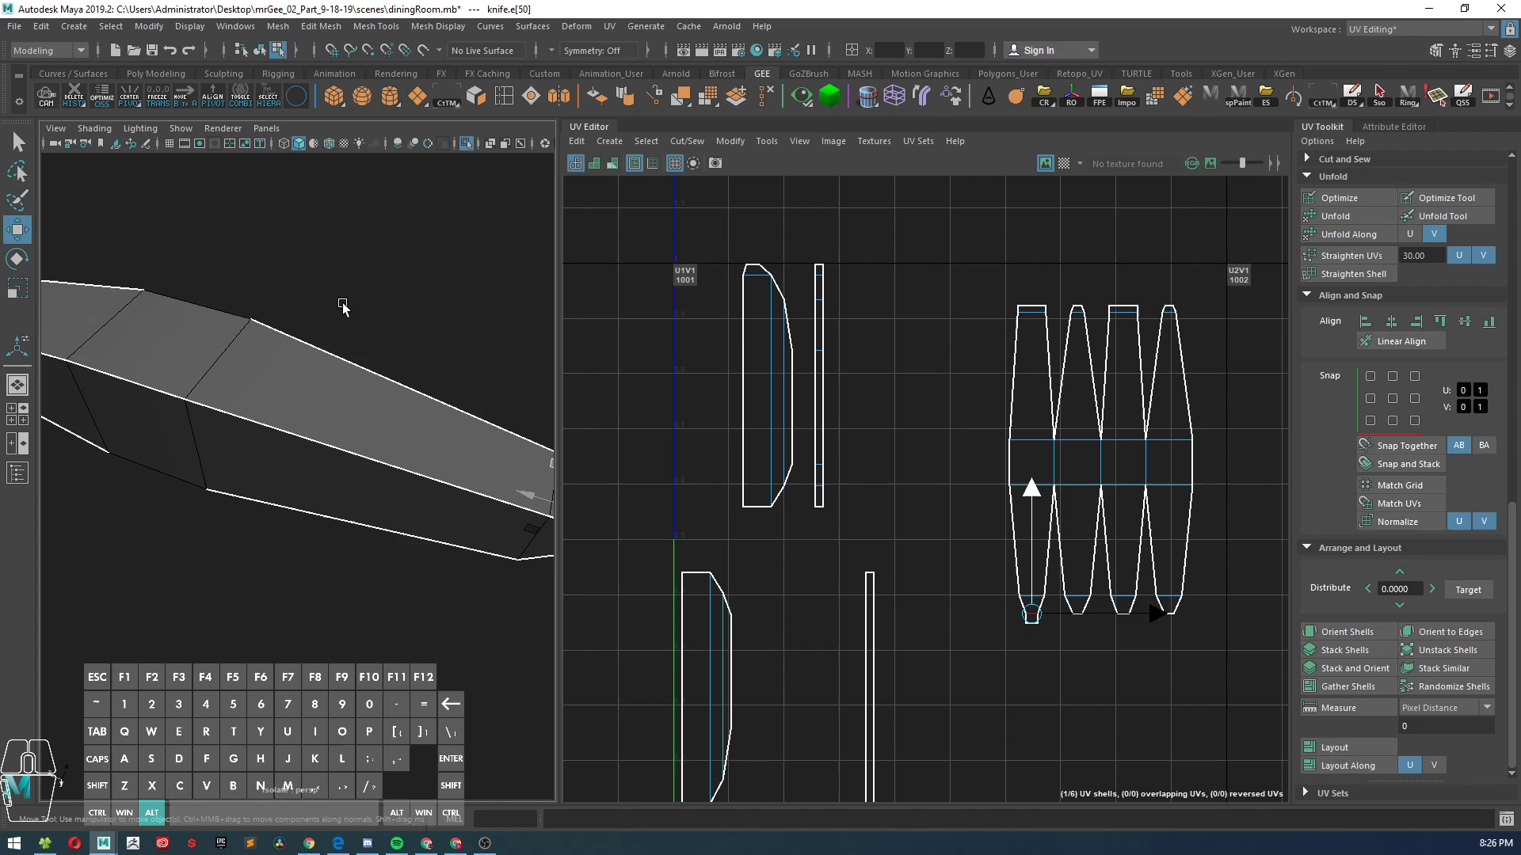
middle_click_drag(342, 304, 613, 378, "alt")
left_click_drag(358, 380, 389, 312, "alt")
right_click_drag(389, 301, 444, 305, "alt")
left_click(245, 481)
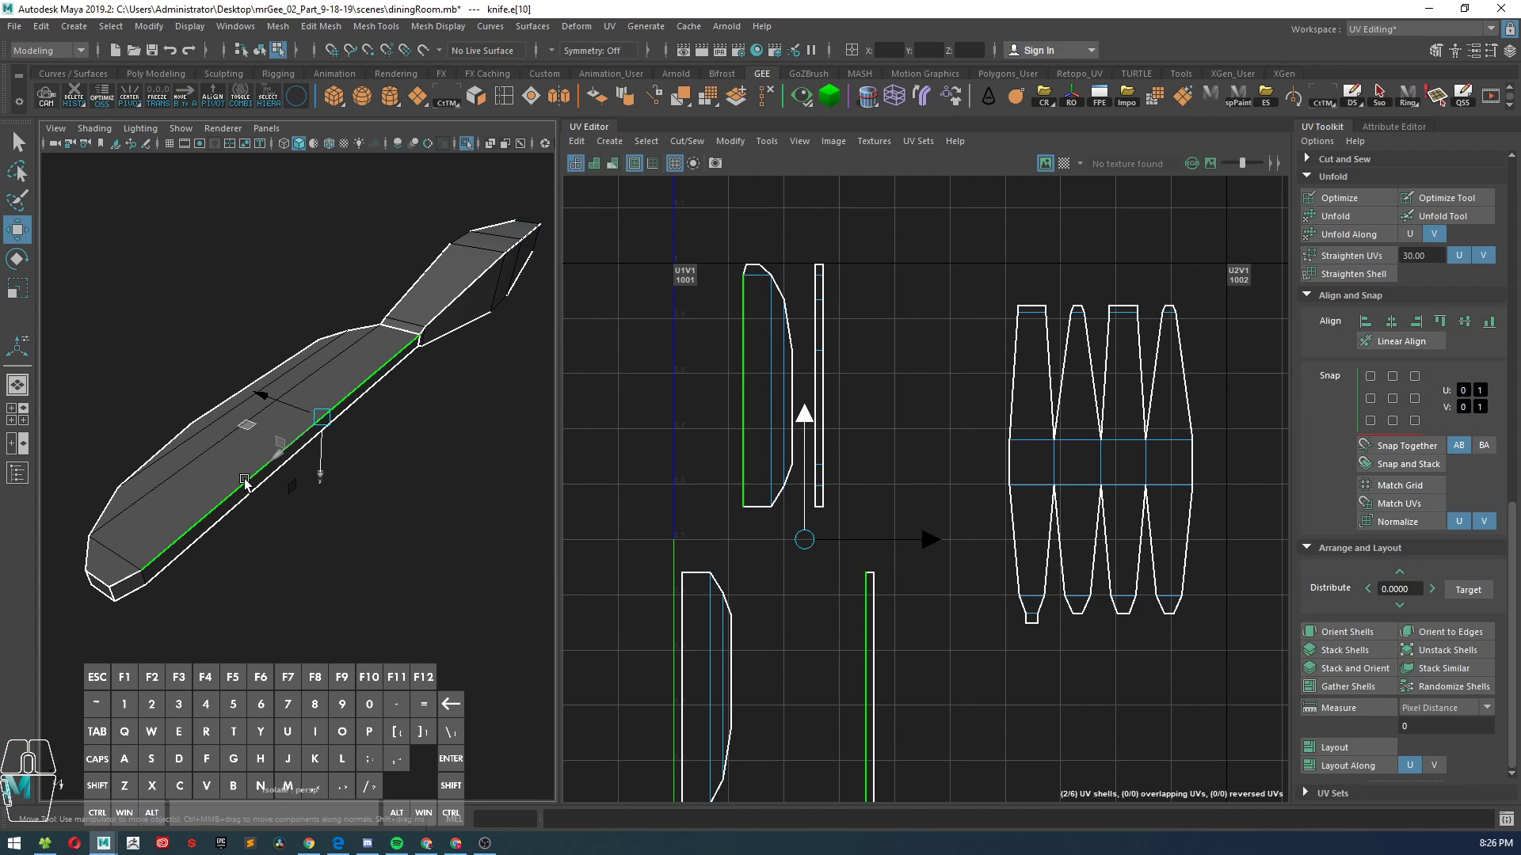
left_click(214, 514)
left_click_drag(210, 529, 238, 482, "alt")
right_click_drag(677, 327, 668, 369, "shift")
- Select the short edge at the blade's tip and stitch the tip face to the long cutting-edge strip
scroll(662, 503, "down", 1)
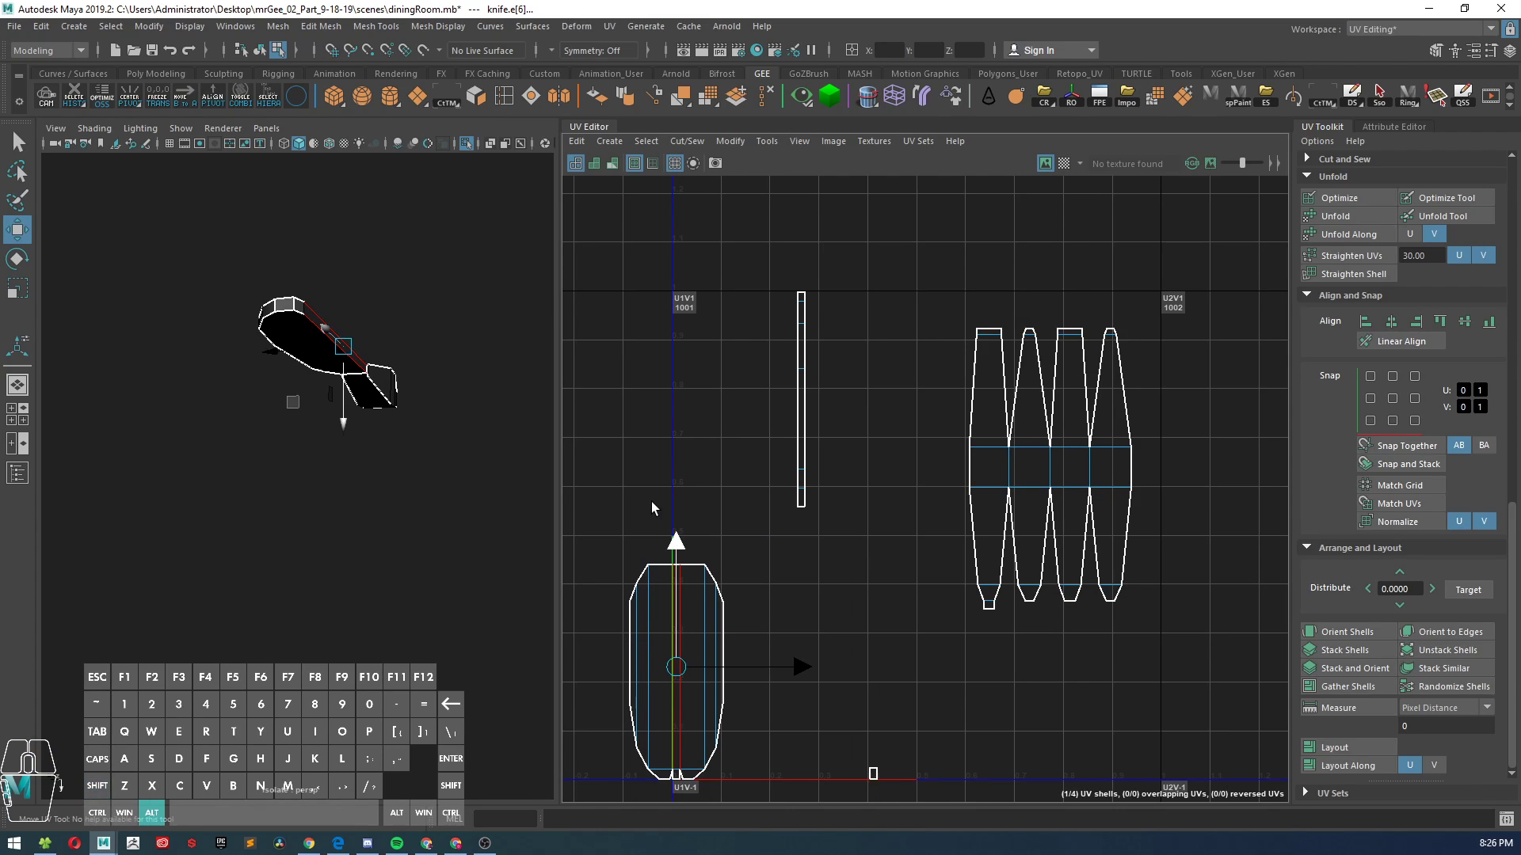
left_click_drag(367, 245, 438, 384, "alt")
middle_click_drag(437, 384, 352, 249, "alt")
right_click_drag(352, 249, 443, 407, "alt")
middle_click_drag(444, 407, 341, 437, "alt")
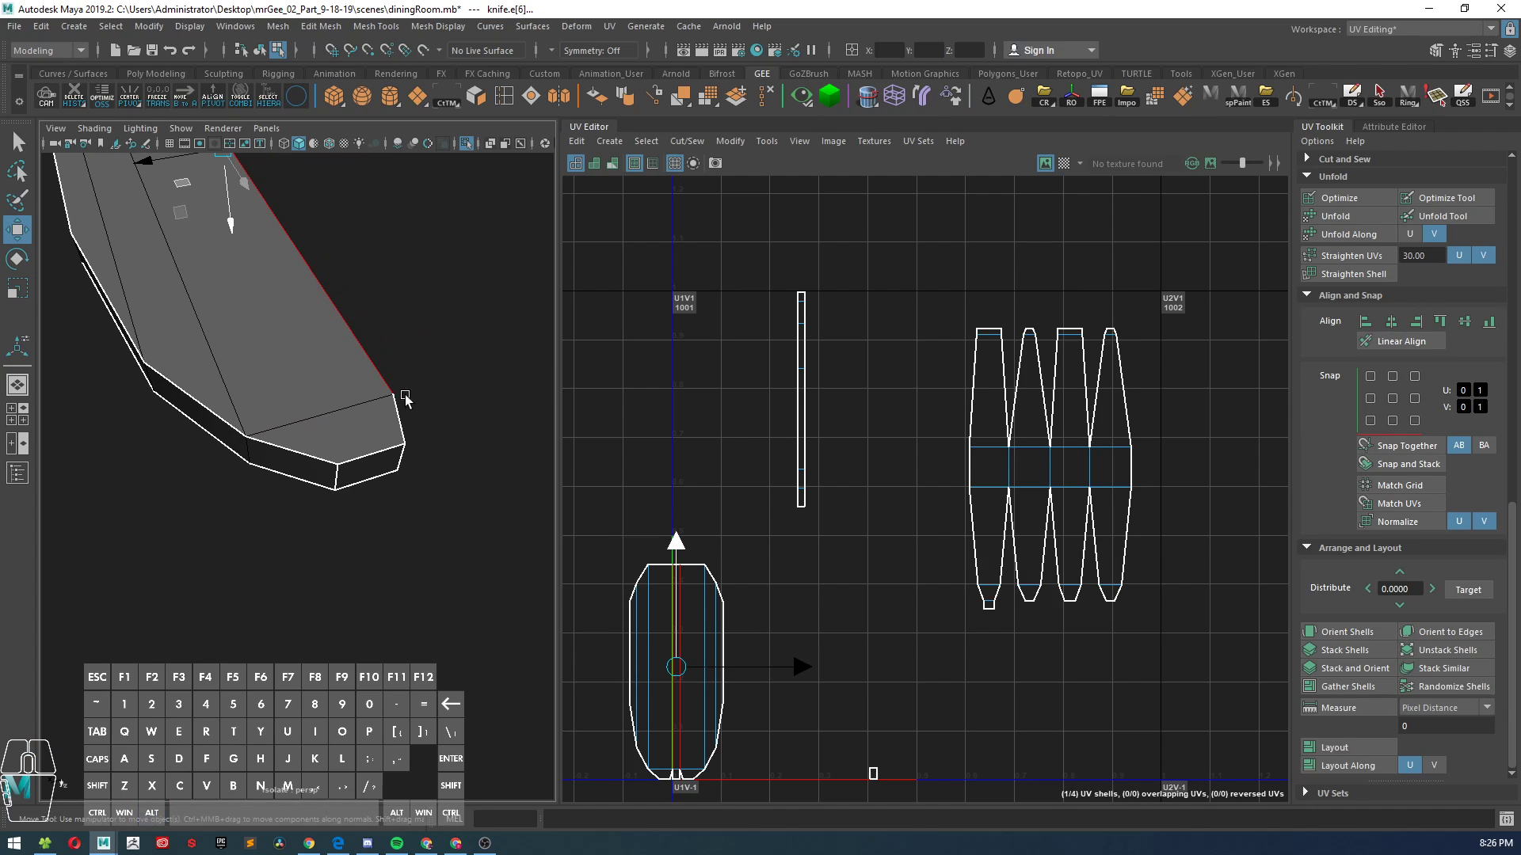
left_click_drag(389, 382, 306, 485, "alt")
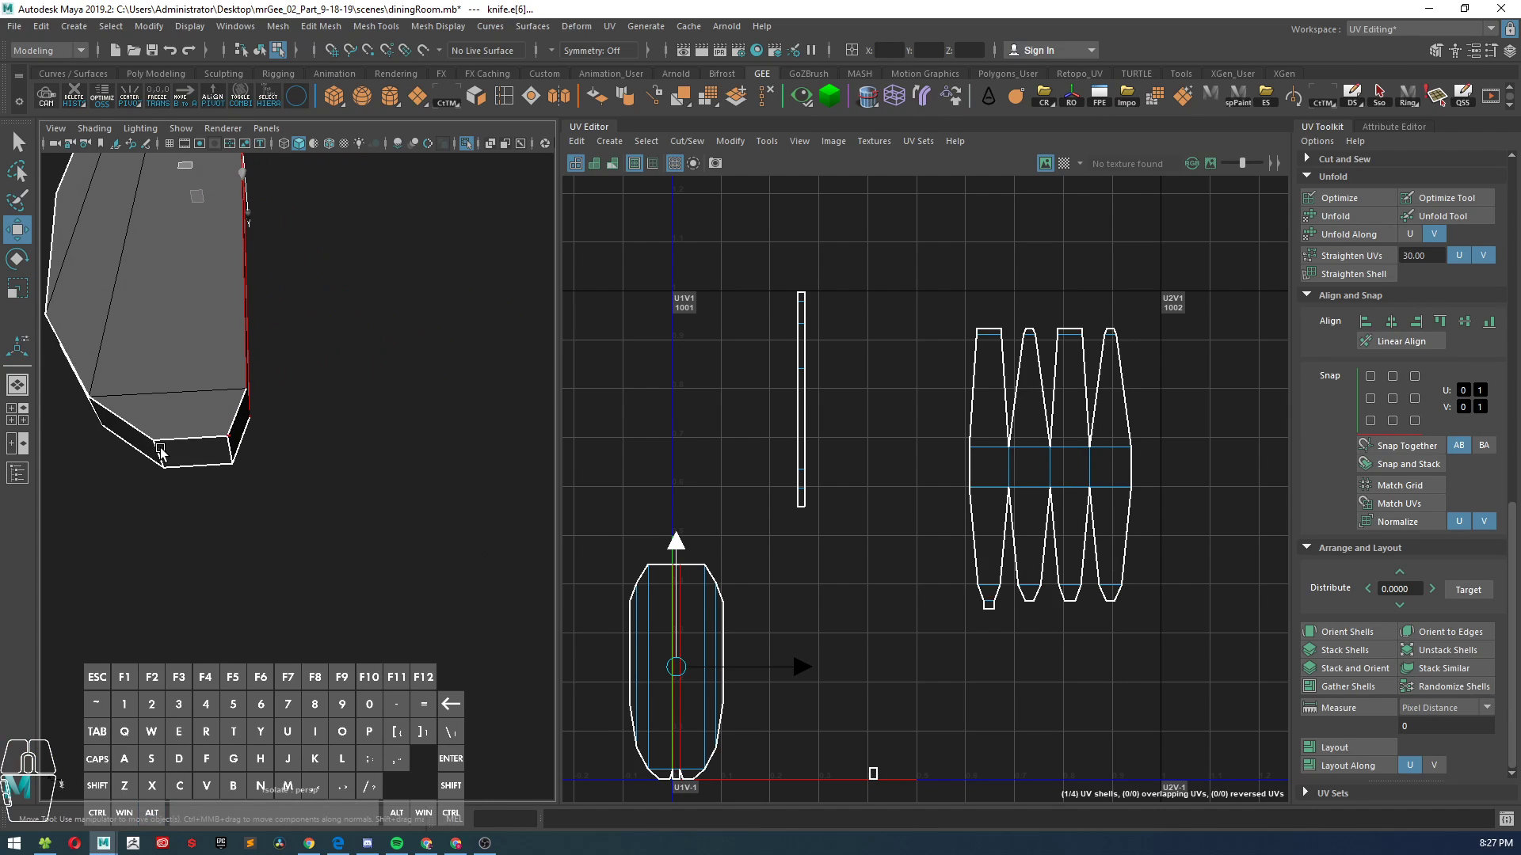
left_click(159, 452)
right_click(708, 406, "shift")
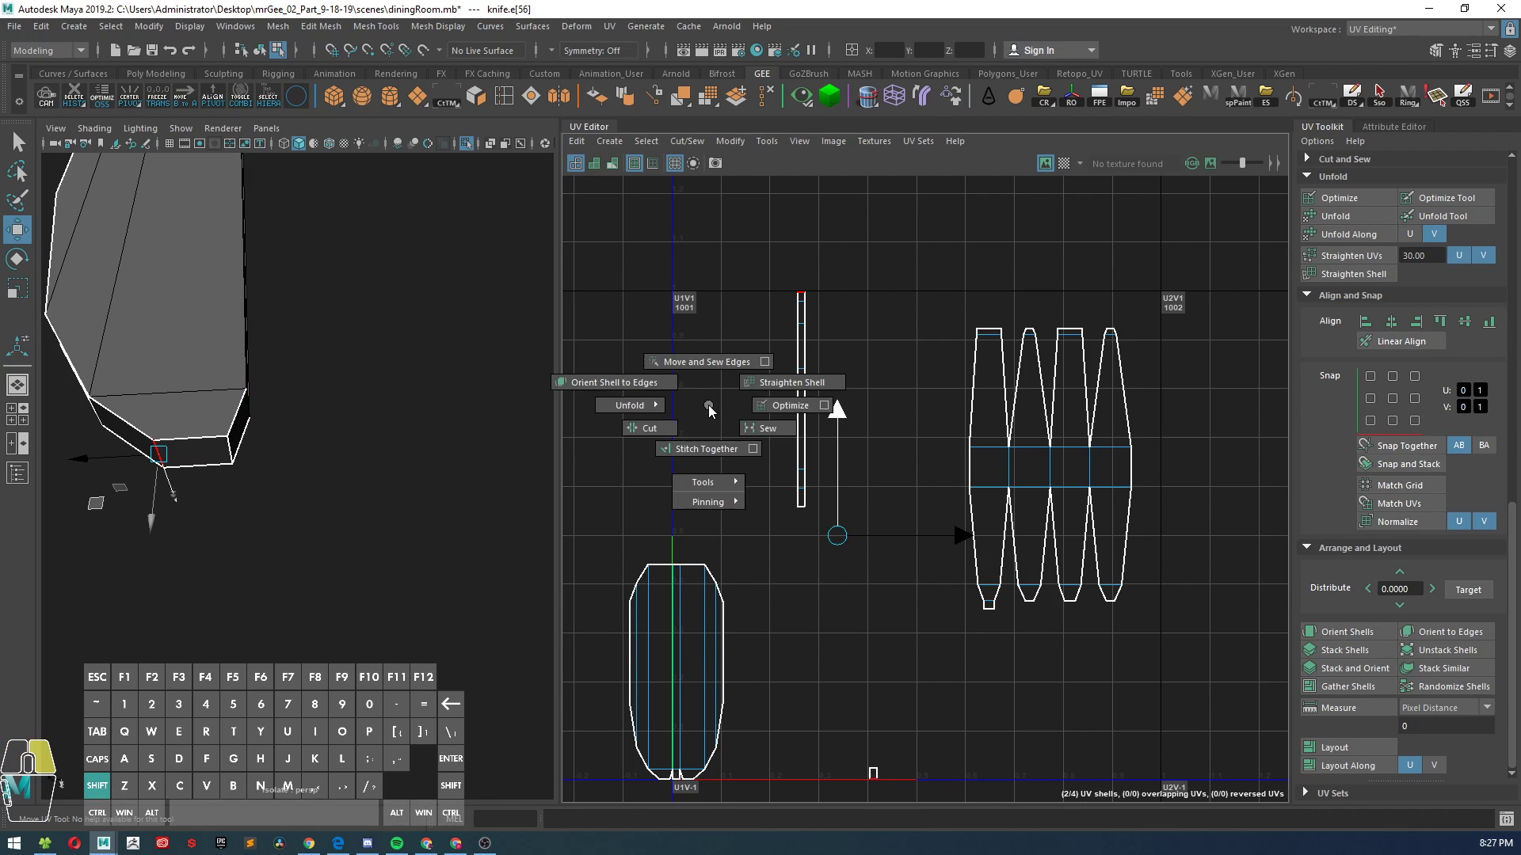
left_click(710, 448)
scroll(695, 464, "down", 2)
- Select an outer border edge of the blade shell and stitch the cutting-edge strip to it
left_click_drag(357, 444, 275, 446, "alt")
scroll(728, 601, "up", 2)
right_click_drag(711, 573, 711, 539)
left_click(705, 567)
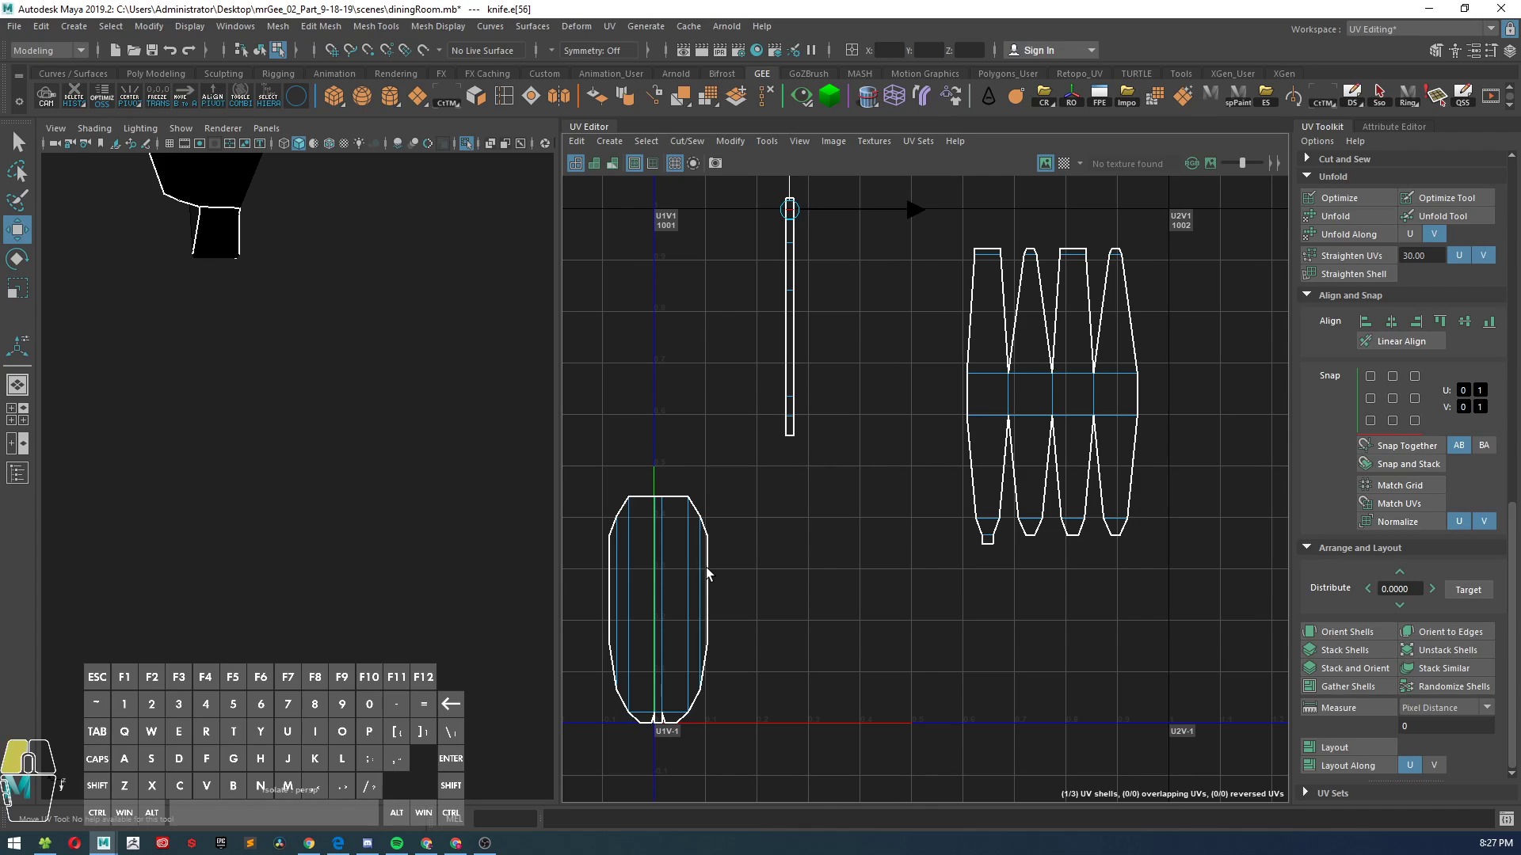
right_click(789, 613, "shift")
left_click(782, 656)
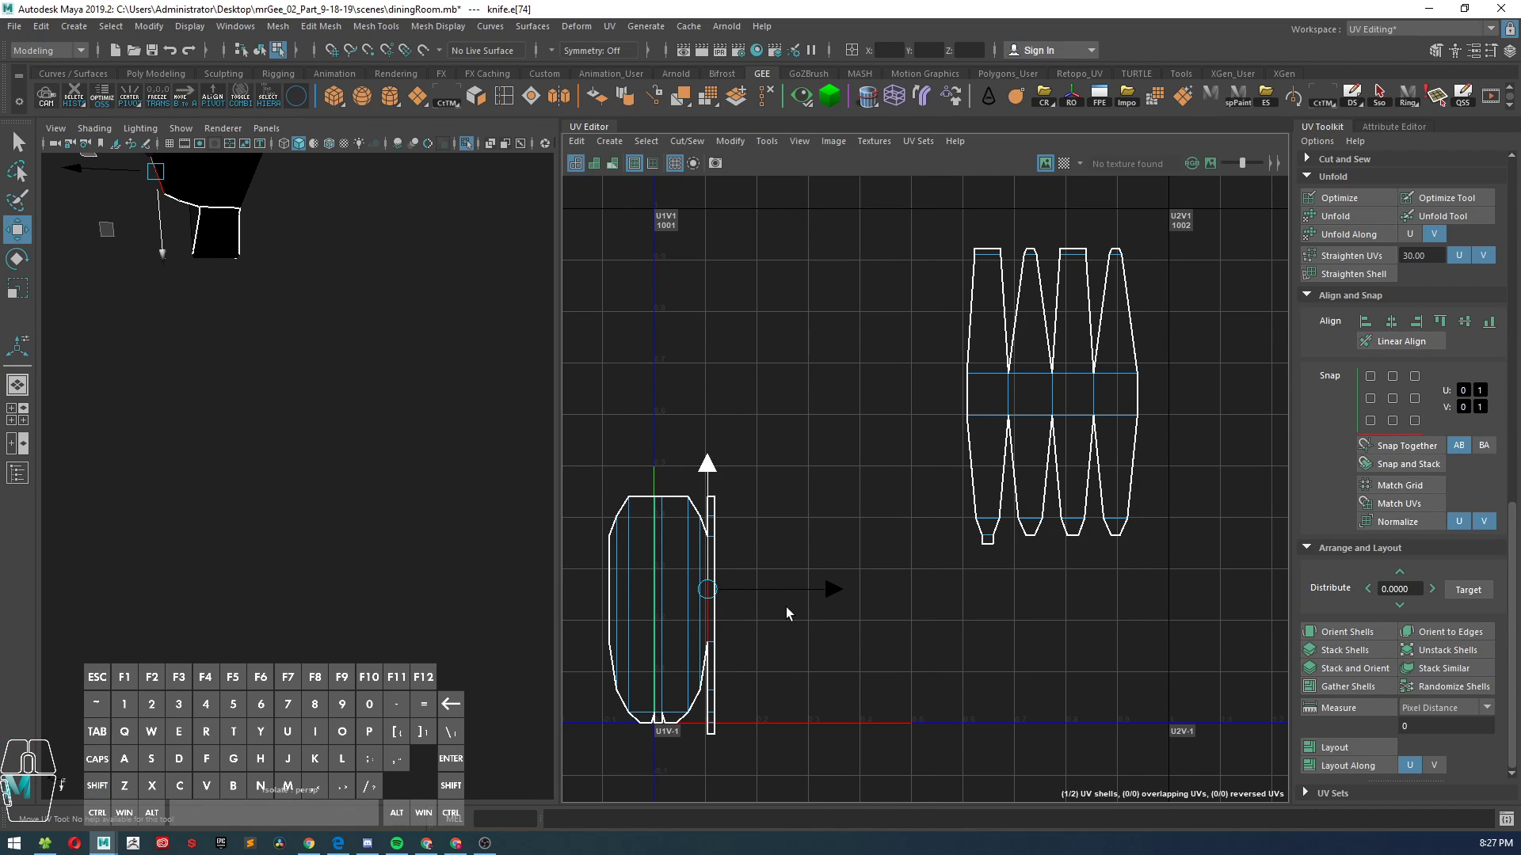
- Select both knife UV shells and lay them out automatically within the 0 to 1 UV tile
scroll(843, 552, "down", 3)
right_click_drag(750, 553, 721, 501)
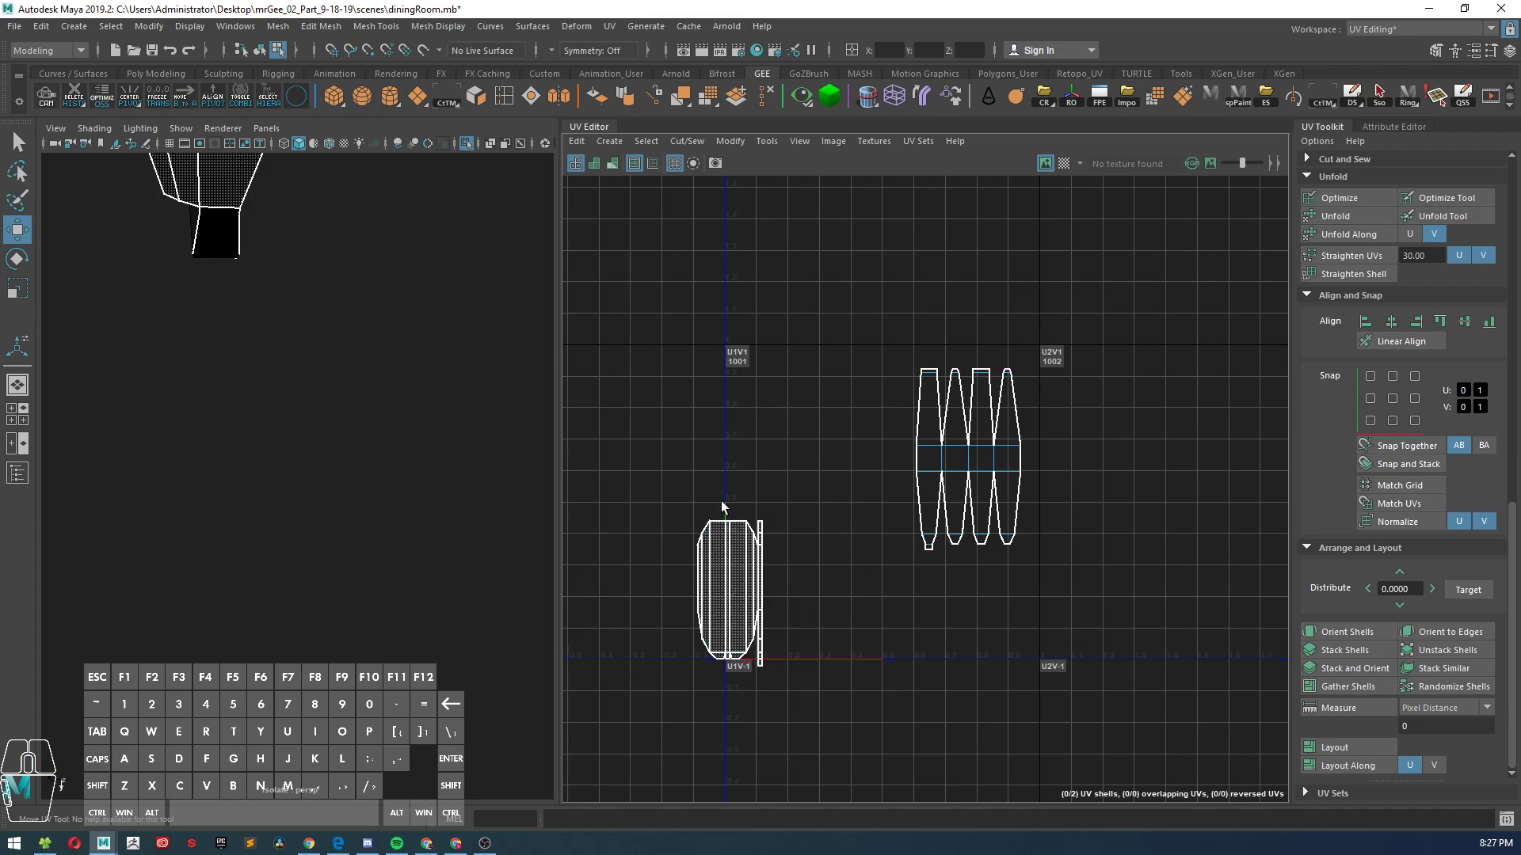
left_click_drag(665, 324, 1024, 608)
mouse_move(939, 478)
right_mouse_down("shift")
mouse_move(940, 567)
mouse_move(927, 529)
mouse_move(941, 477)
right_mouse_up("shift")
left_click(1350, 749)
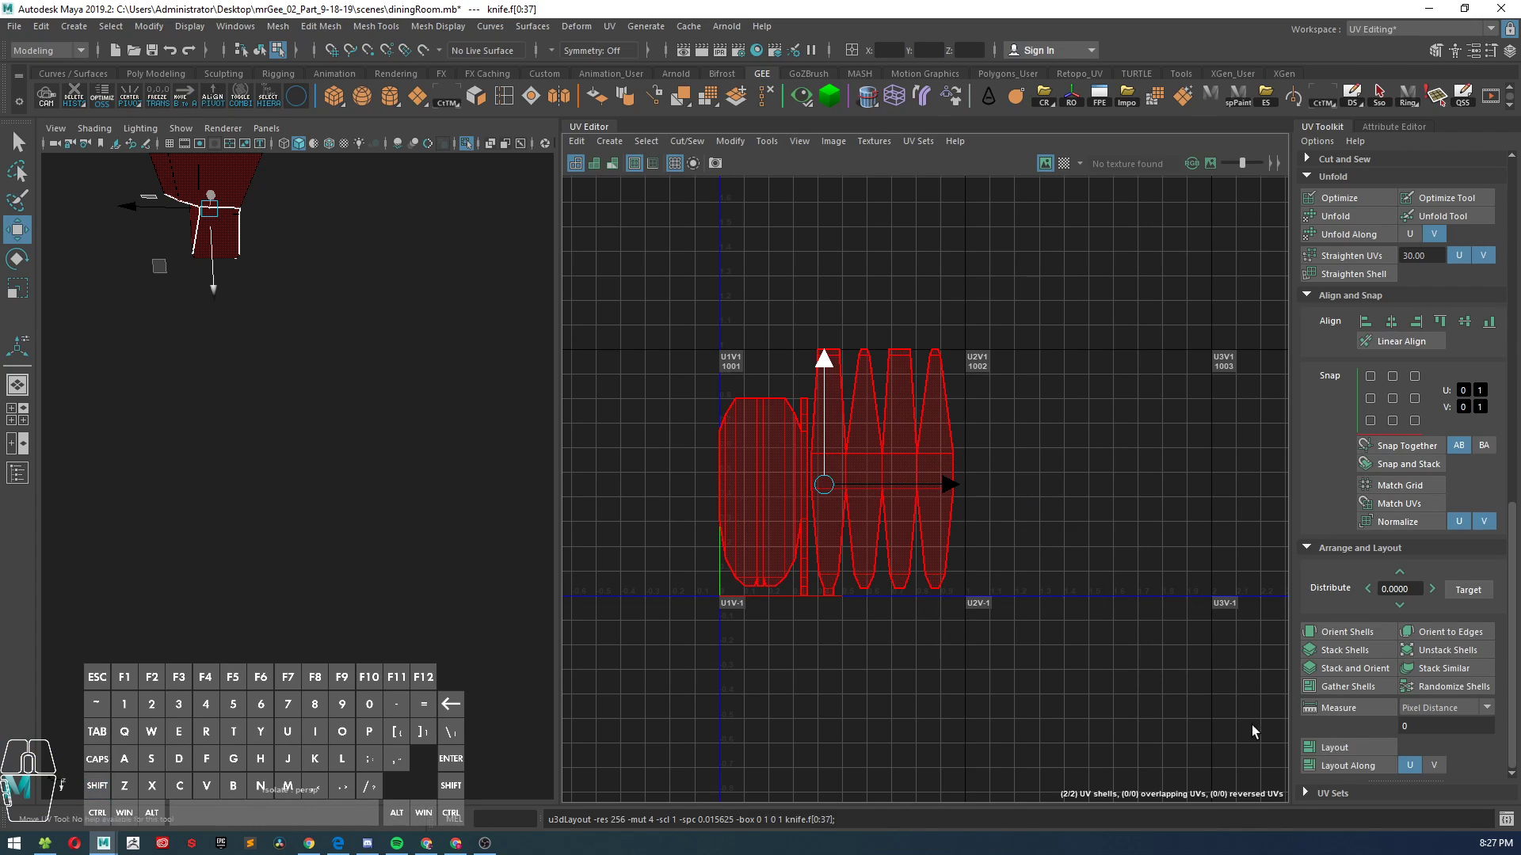
left_click(1085, 489)
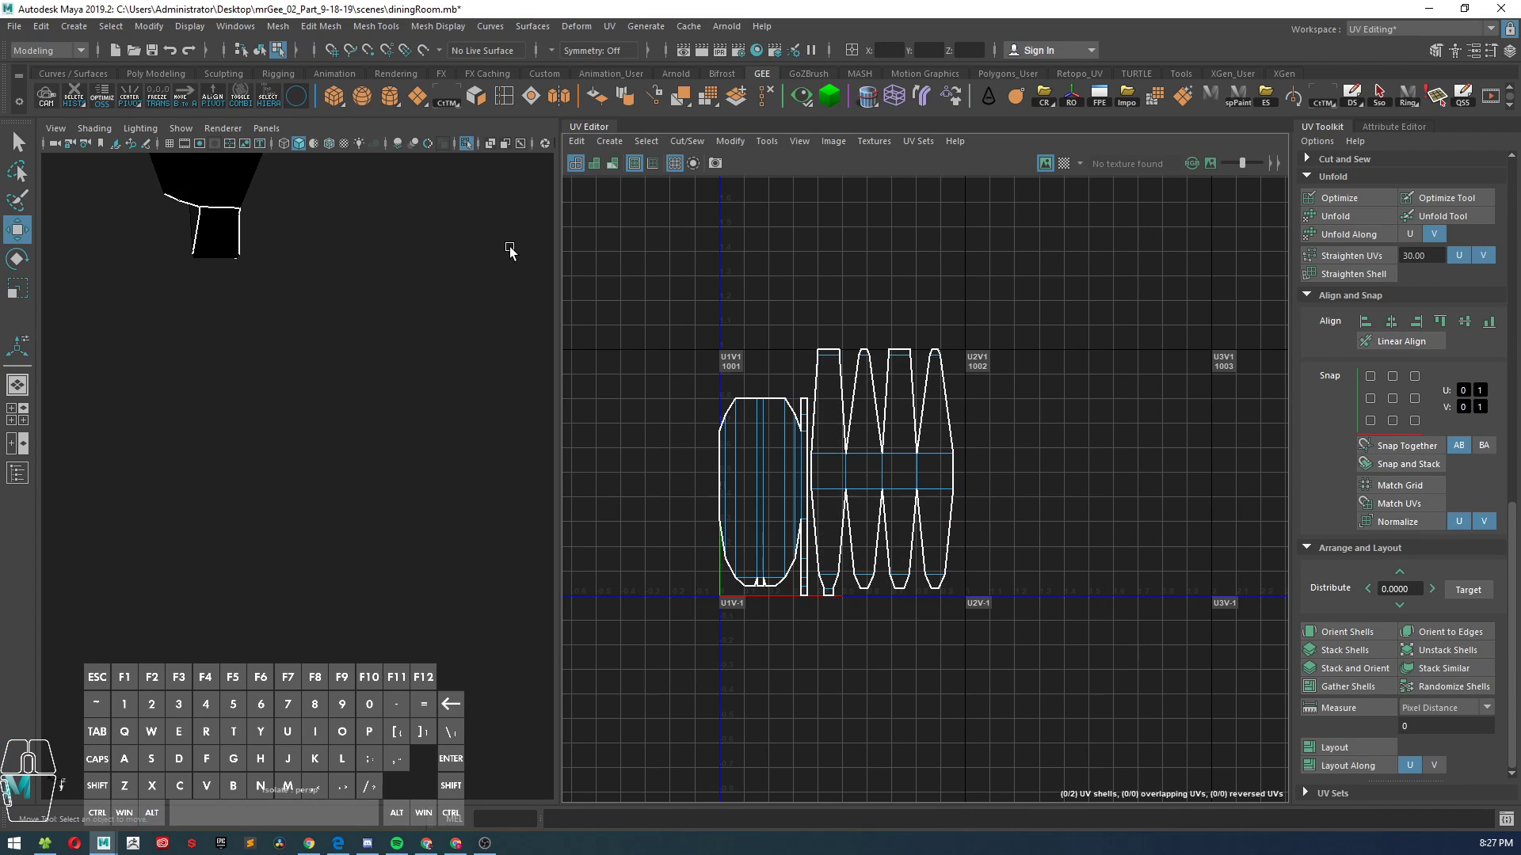
- Return to object mode and select the fork for unwrapping
right_click_drag(353, 484, 255, 331, "alt")
left_click_drag(255, 331, 302, 388, "alt")
right_click_drag(279, 404, 281, 441)
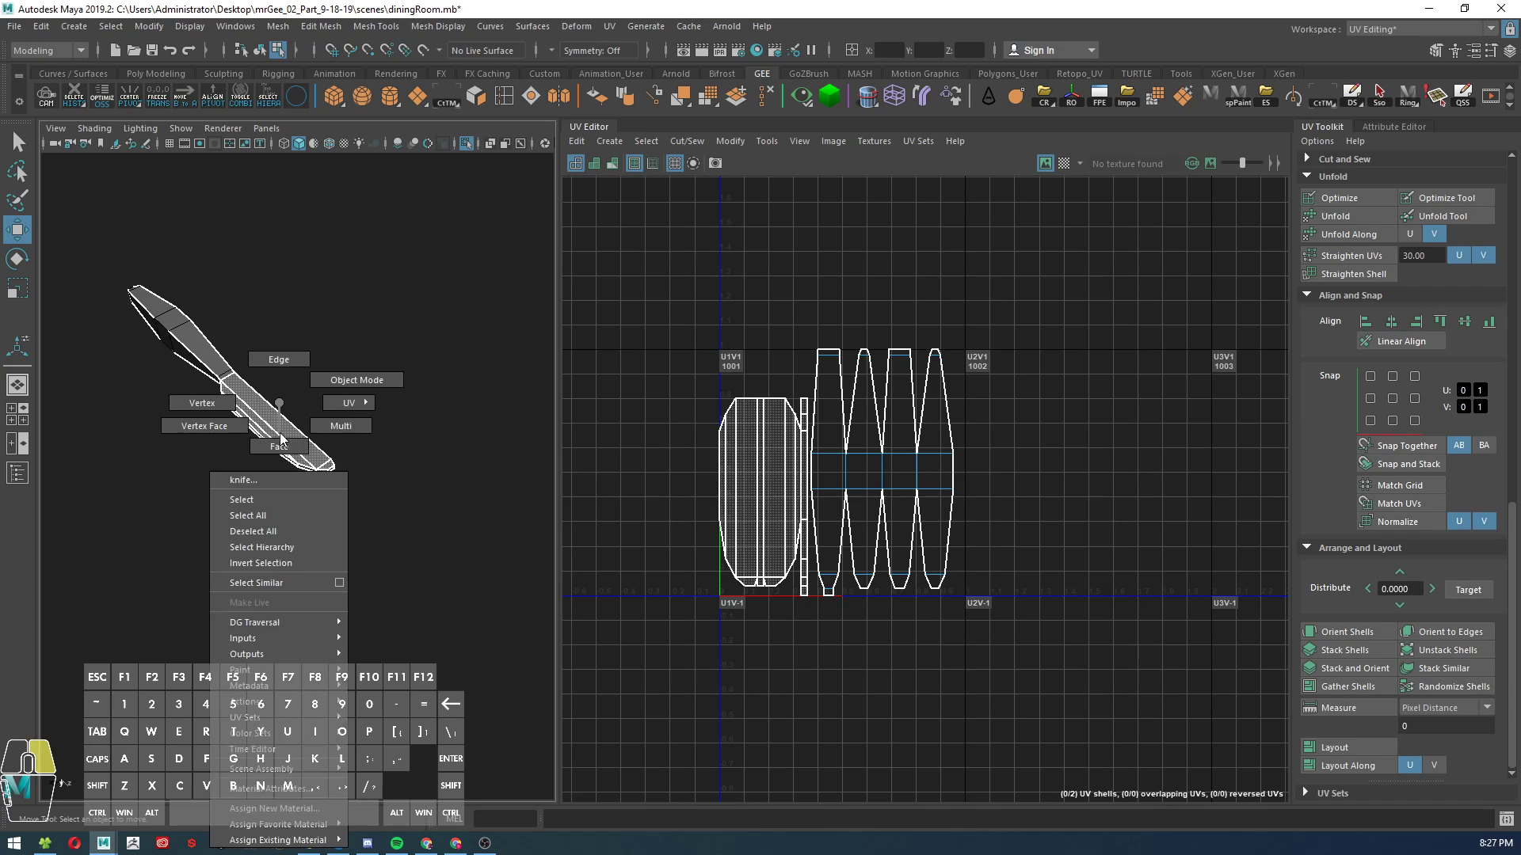
right_click_drag(349, 377, 350, 380)
scroll(352, 404, "down", 8)
middle_click_drag(367, 455, 475, 393, "alt")
scroll(309, 467, "up", 3)
left_click(252, 439)
left_click_drag(261, 439, 401, 491, "alt")
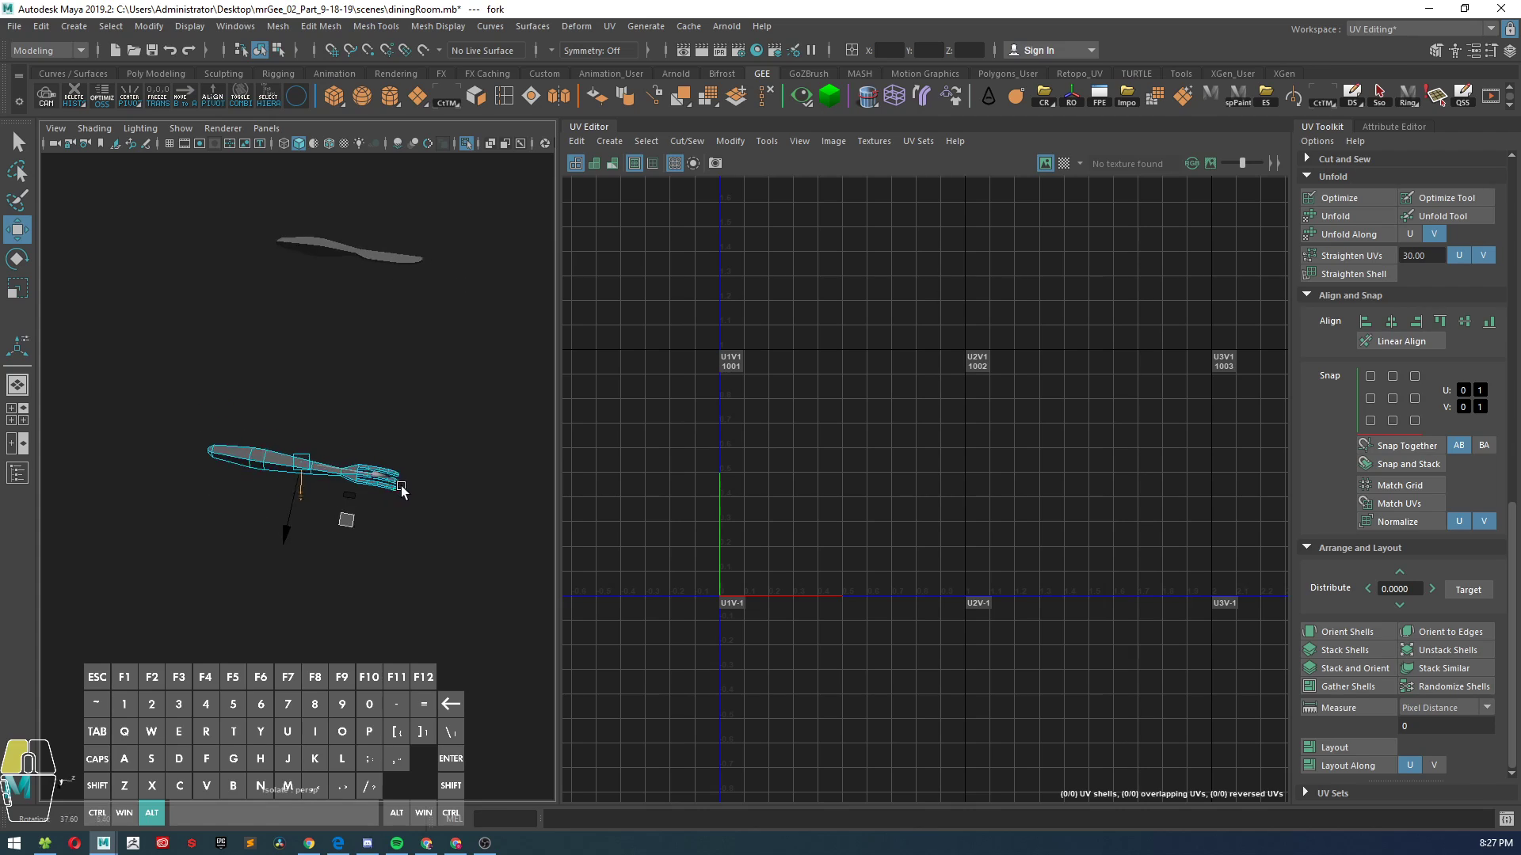
right_click_drag(402, 493, 419, 531, "alt")
middle_click_drag(420, 456, 285, 449, "alt")
right_click_drag(285, 449, 356, 505, "alt")
middle_click_drag(357, 505, 392, 507, "alt")
right_click_drag(392, 507, 363, 507, "alt")
mouse_move(349, 508)
left_mouse_down("alt")
mouse_move(395, 478)
mouse_move(367, 499)
left_mouse_up("alt")
right_click_drag(403, 404, 404, 448)
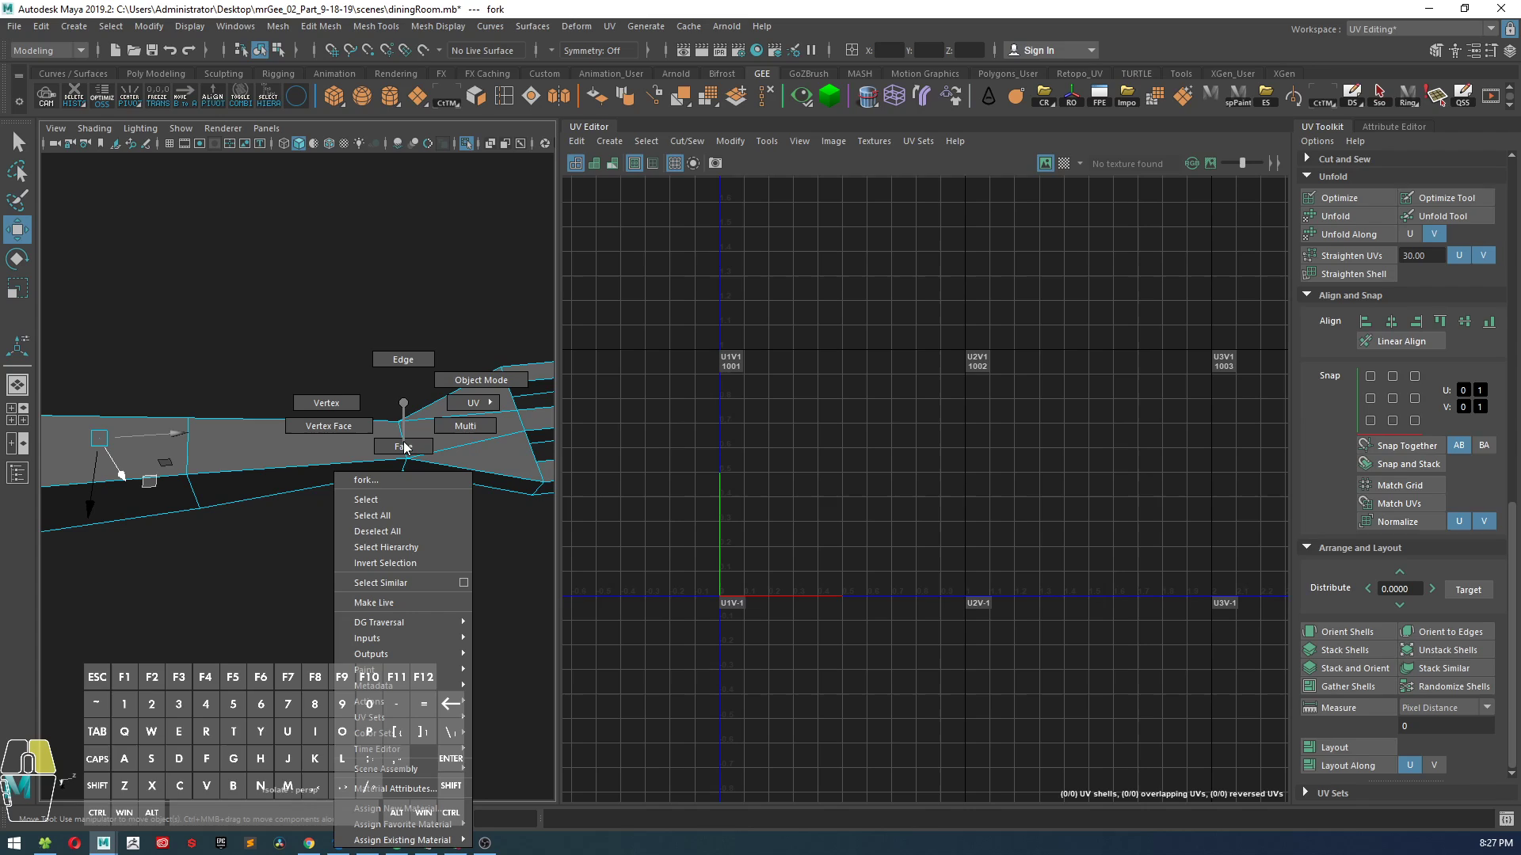
right_click_drag(400, 361, 401, 361)
left_click(400, 440)
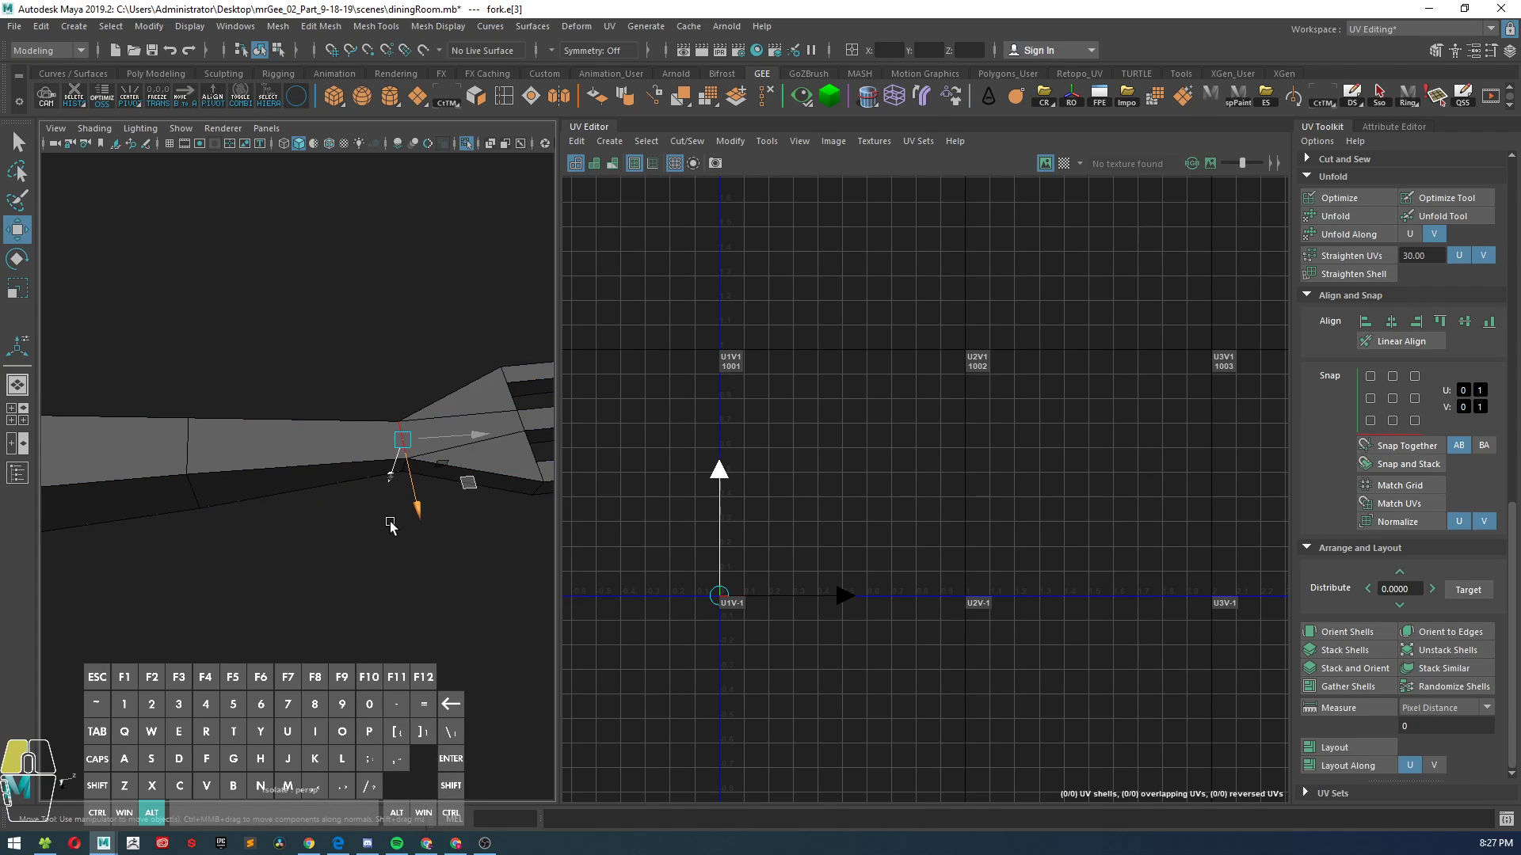
left_click_drag(390, 525, 377, 482, "alt")
middle_click_drag(377, 483, 363, 462, "alt")
right_click_drag(364, 462, 366, 523, "alt")
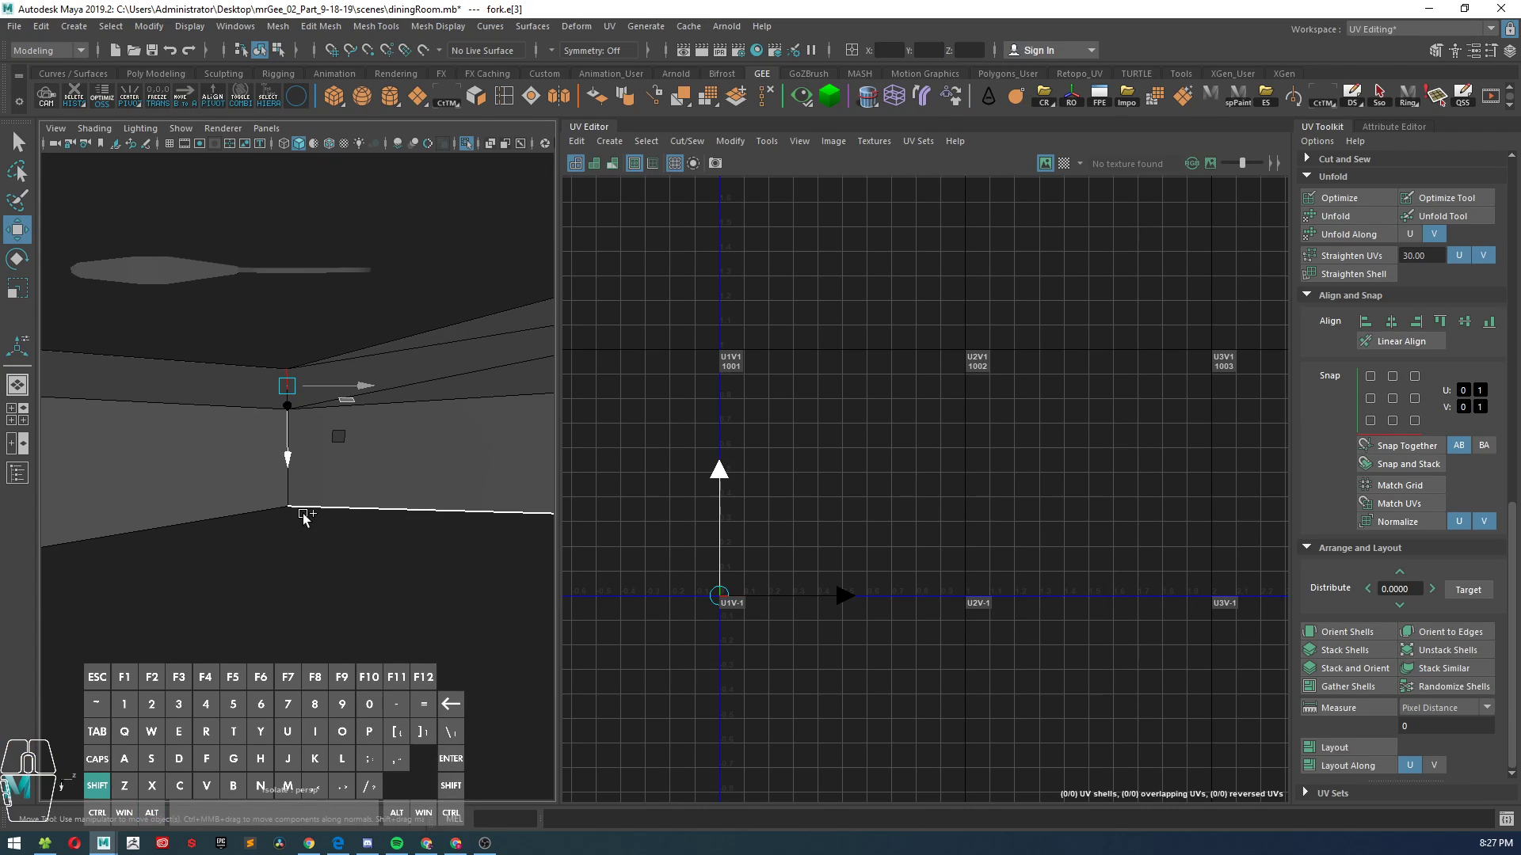
left_click_drag(285, 497, 309, 462, "alt")
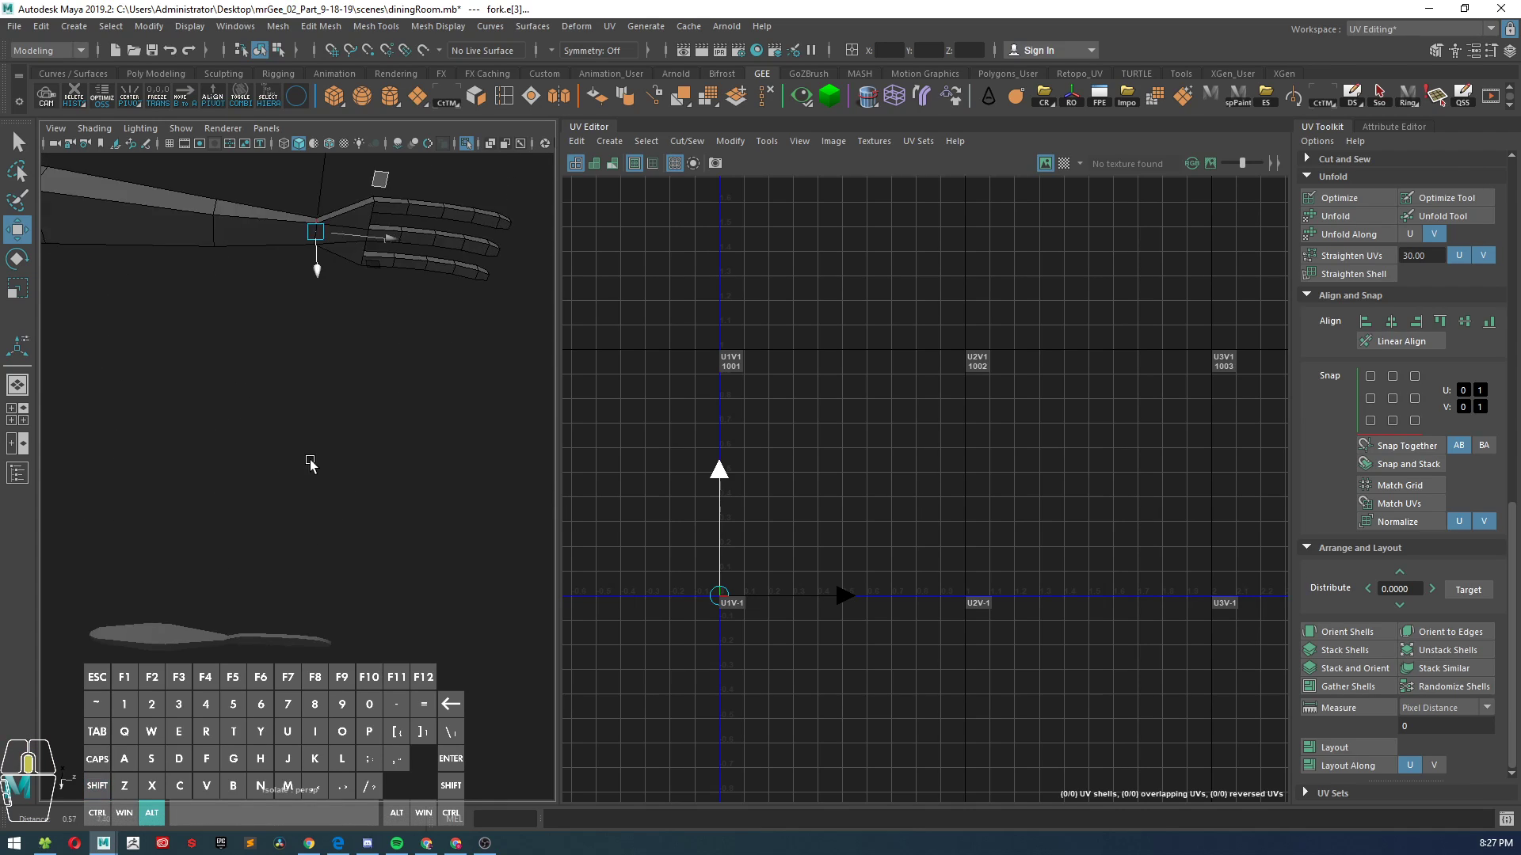
middle_click_drag(309, 461, 356, 505, "alt")
right_click_drag(357, 506, 369, 441, "alt")
middle_click_drag(369, 390, 362, 461, "alt")
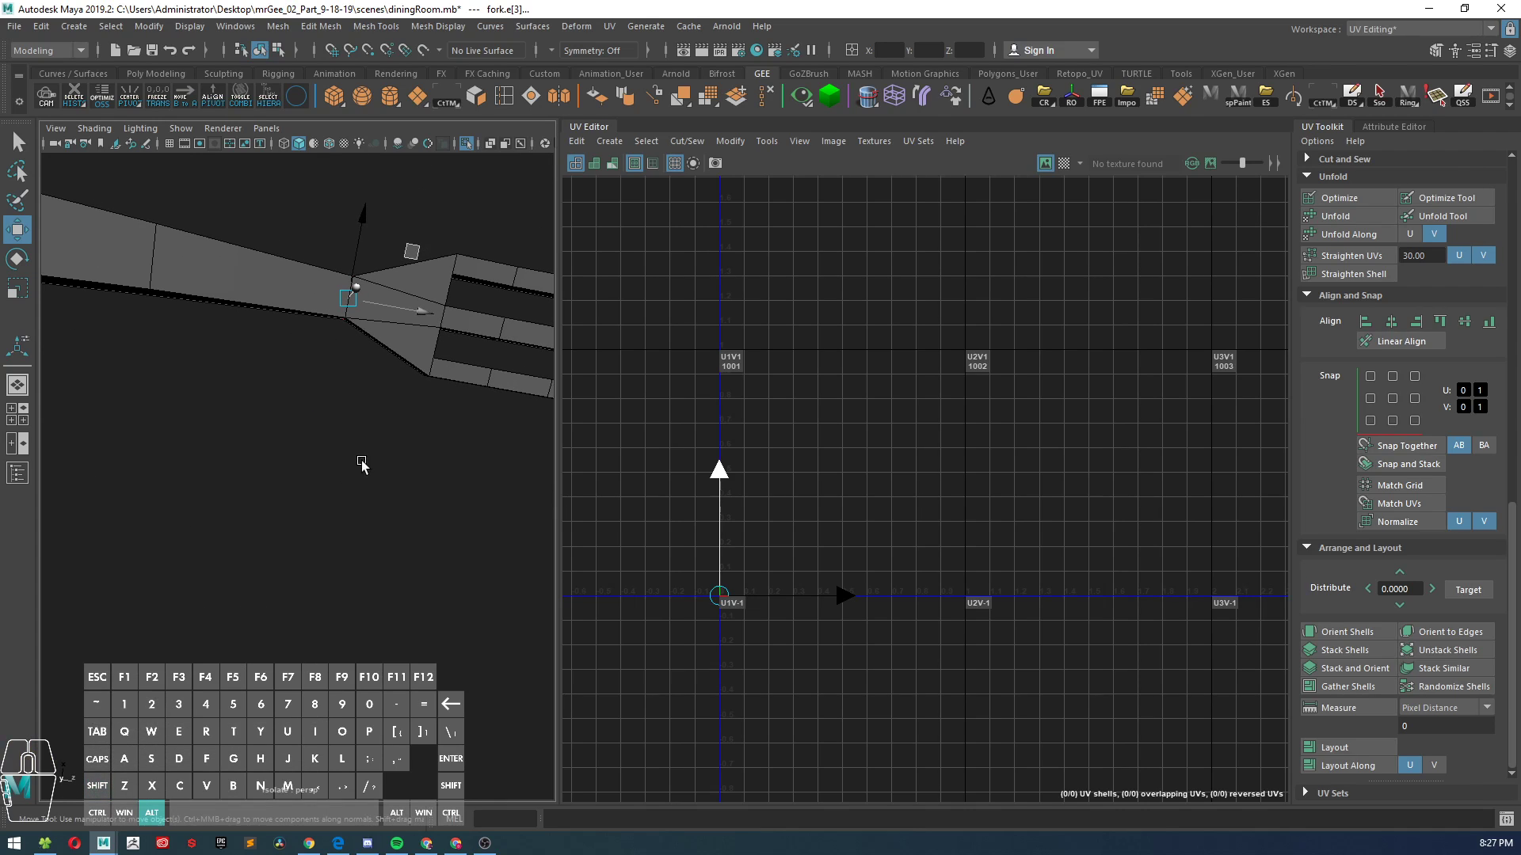
middle_click_drag(369, 285, 372, 445, "alt")
mouse_move(372, 437)
left_mouse_down("alt")
mouse_move(386, 363)
mouse_move(394, 397)
mouse_move(357, 423)
left_mouse_up("alt")
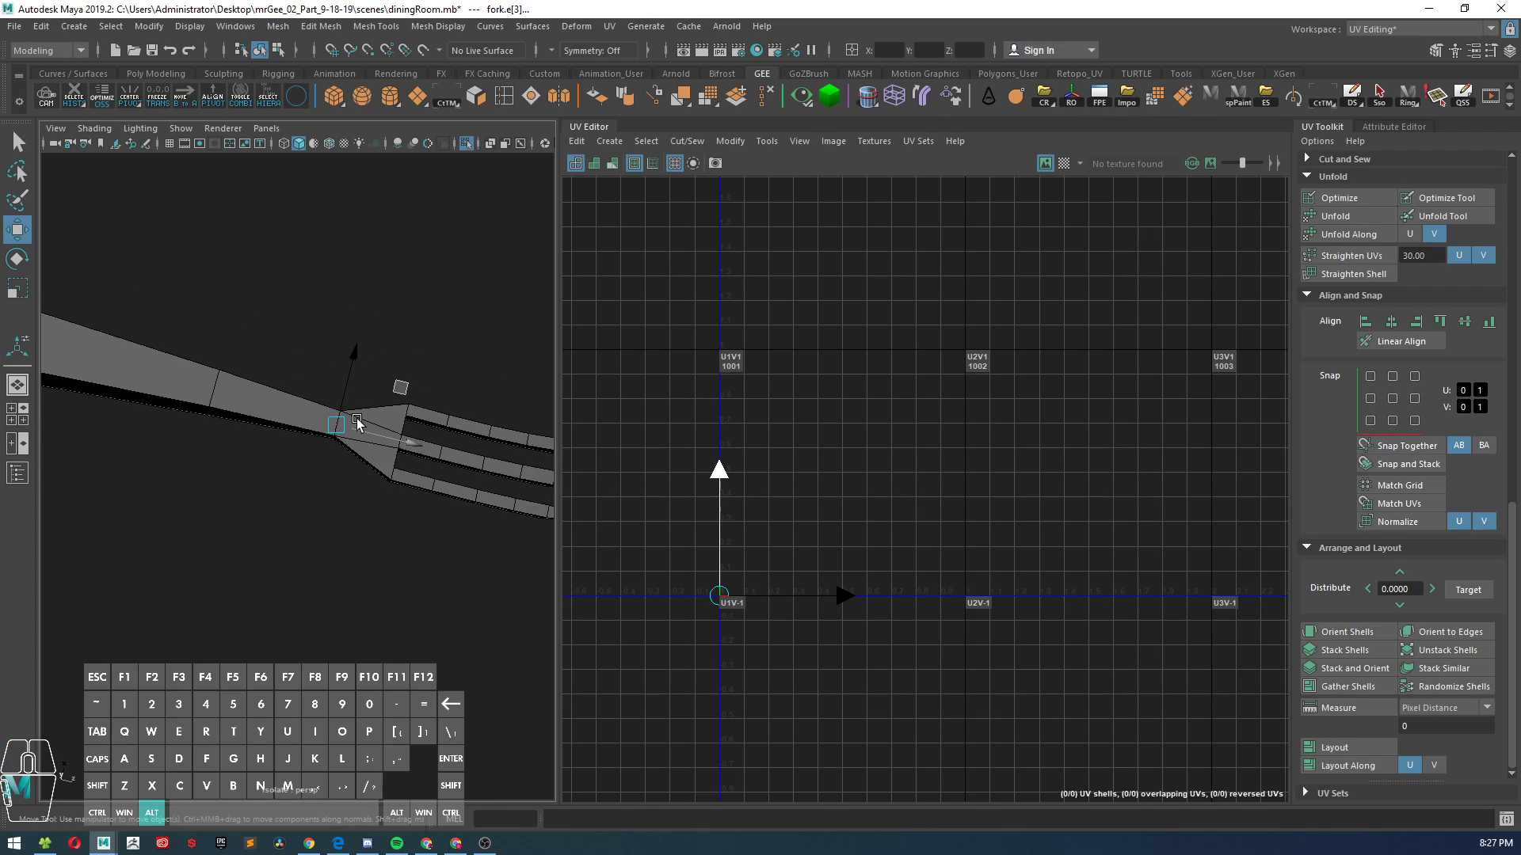
right_click_drag(355, 494, 261, 416, "alt")
left_click_drag(262, 416, 265, 561, "alt")
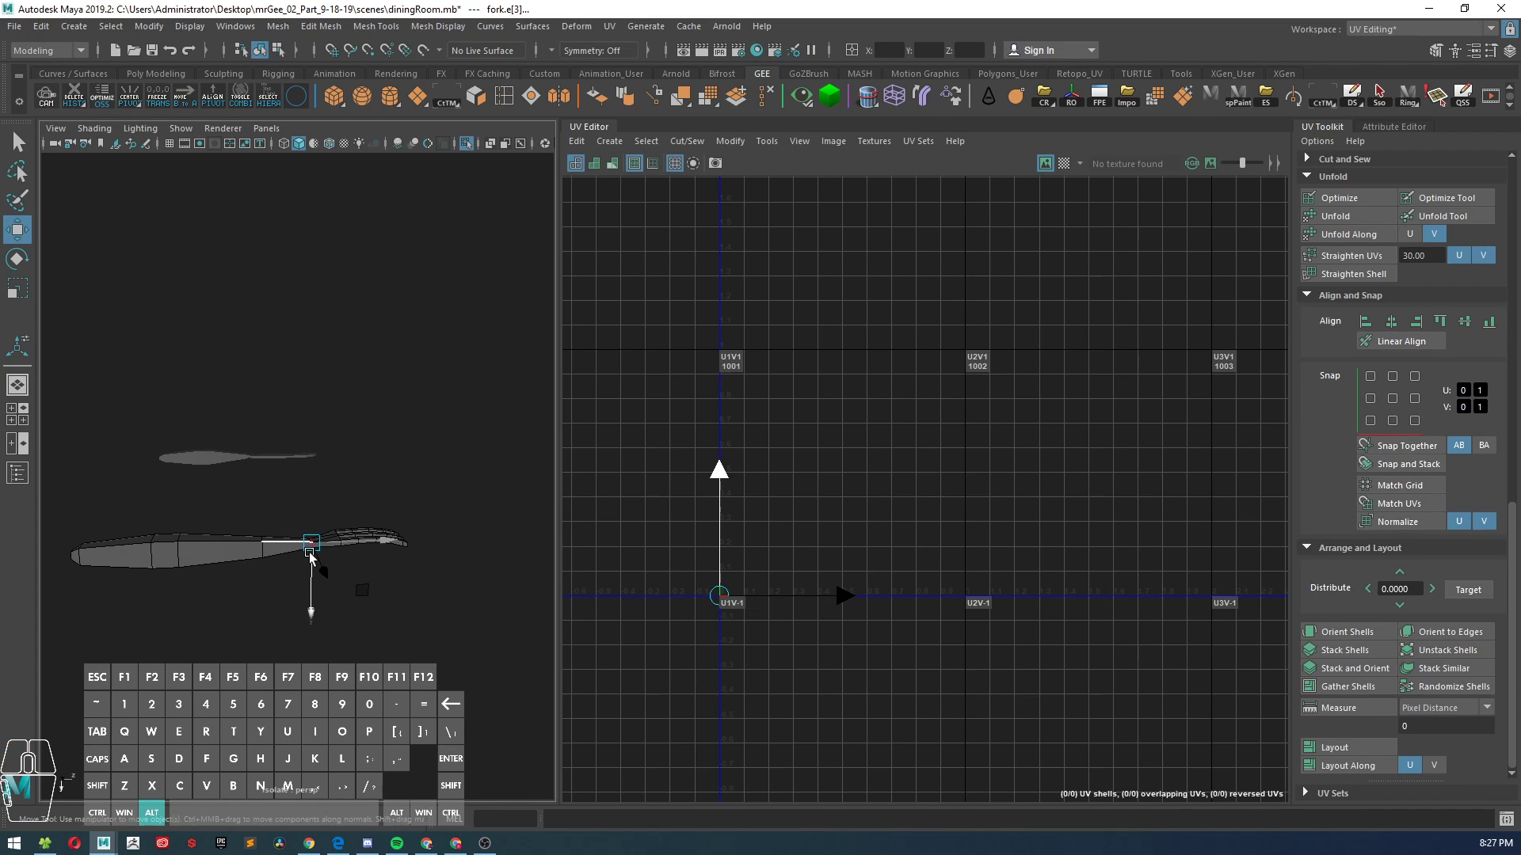
left_click_drag(258, 528, 335, 634, "alt")
right_click_drag(317, 602, 395, 568, "alt")
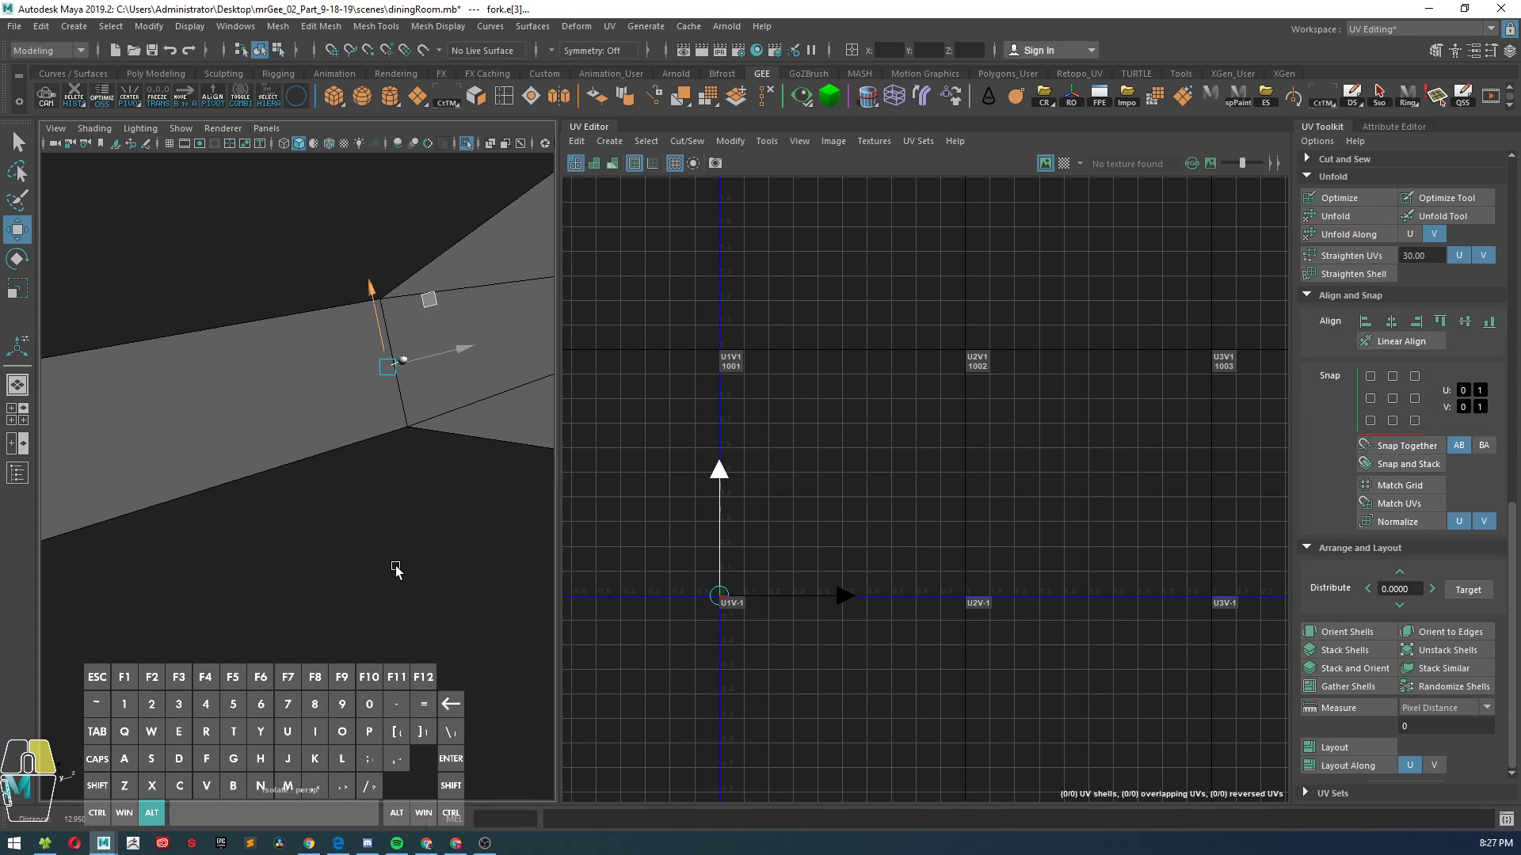
left_click(407, 415, "shift")
right_click_drag(388, 408, 388, 285, "alt")
left_click_drag(396, 460, 364, 342, "alt")
right_click_drag(363, 342, 377, 435, "alt")
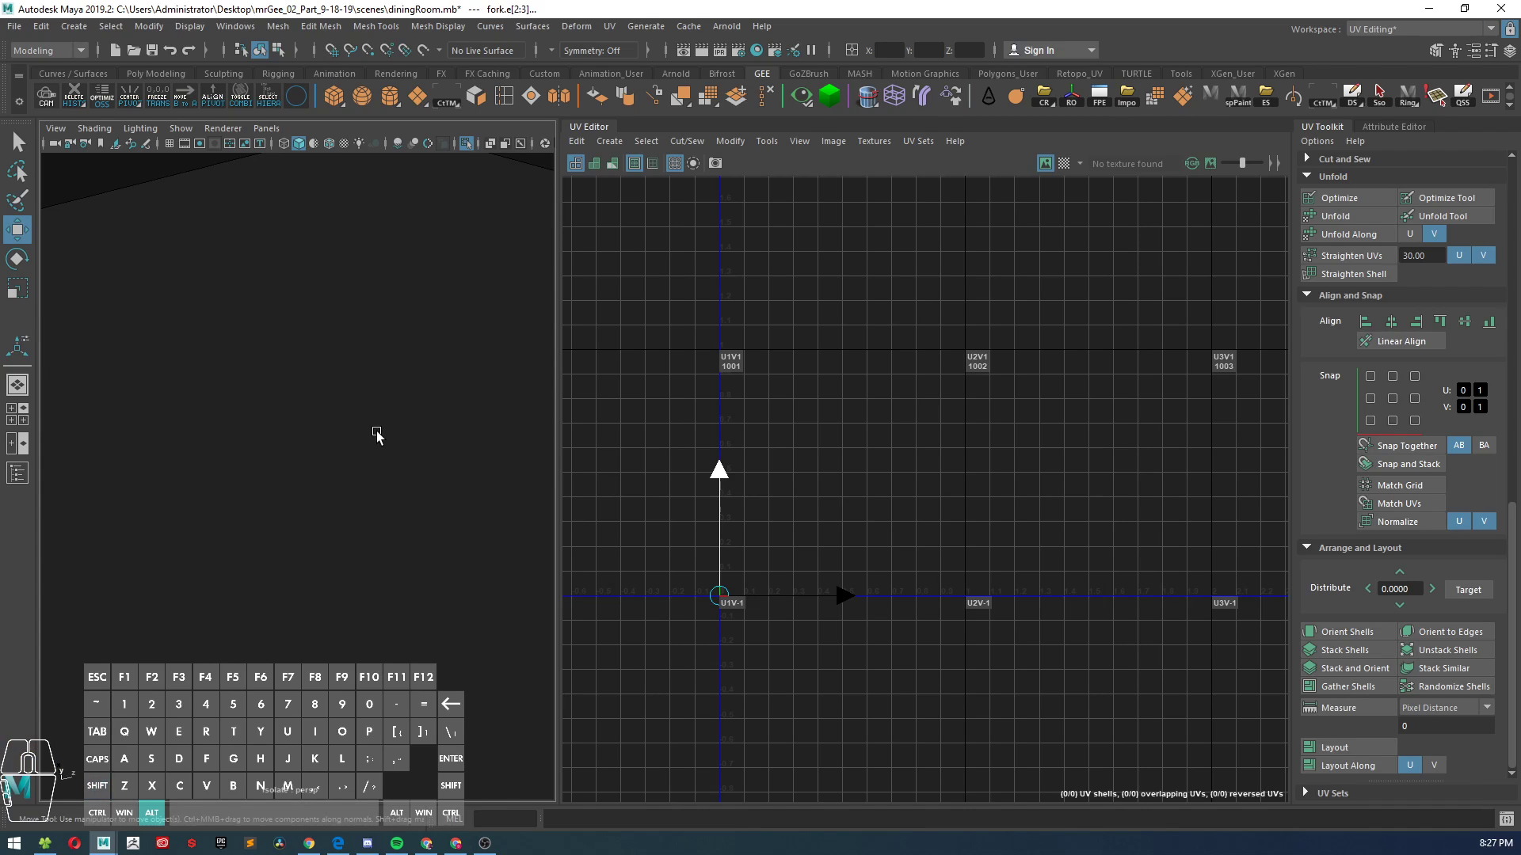
middle_click_drag(377, 435, 358, 601, "alt")
left_click(339, 428, "shift")
right_click_drag(369, 499, 200, 530, "alt")
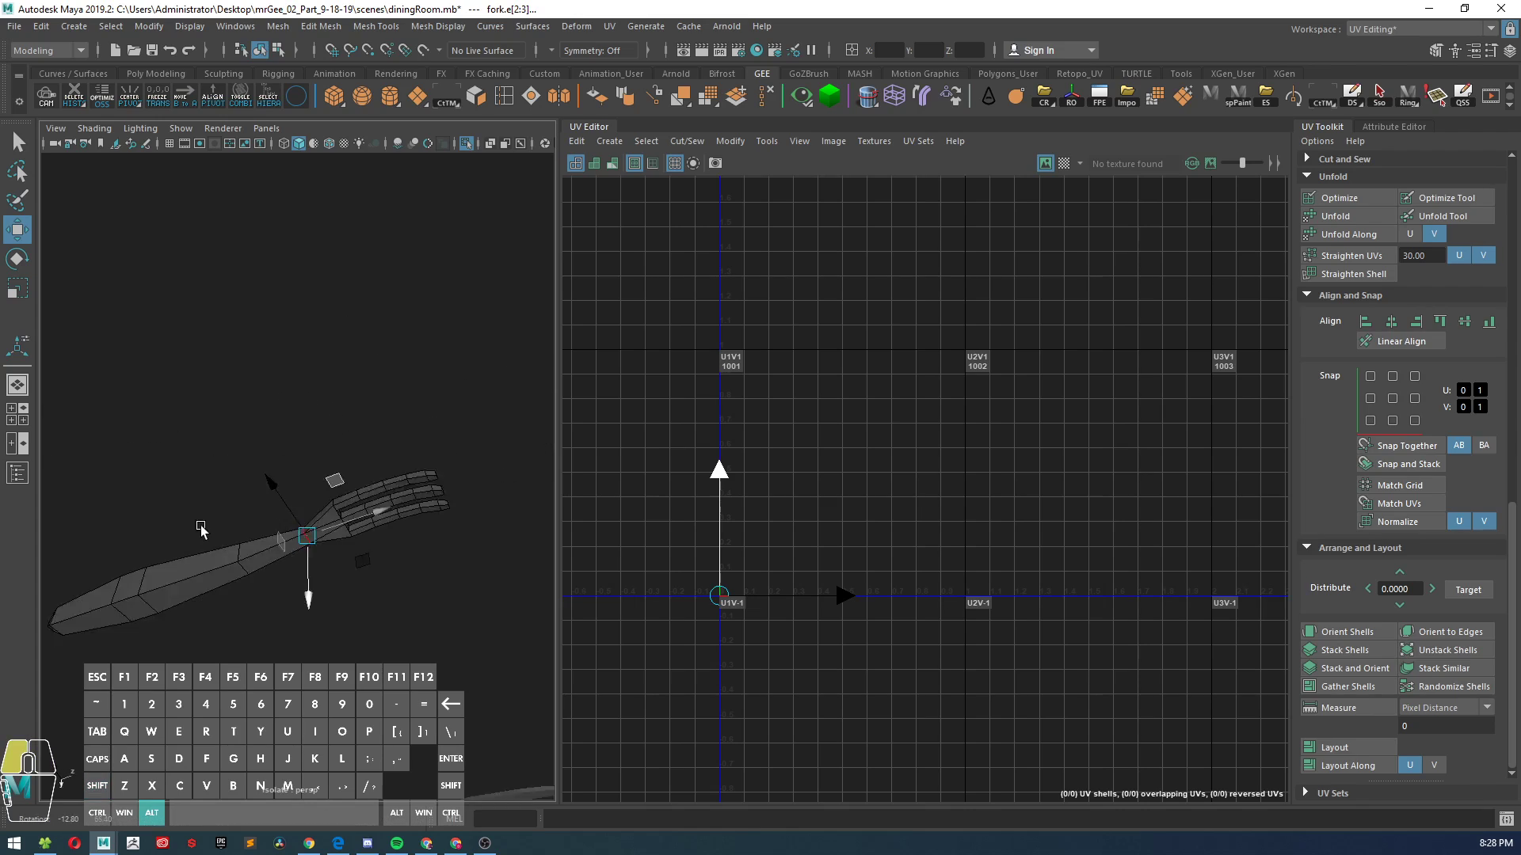
left_click_drag(200, 530, 465, 615, "alt")
right_click(834, 484, "shift")
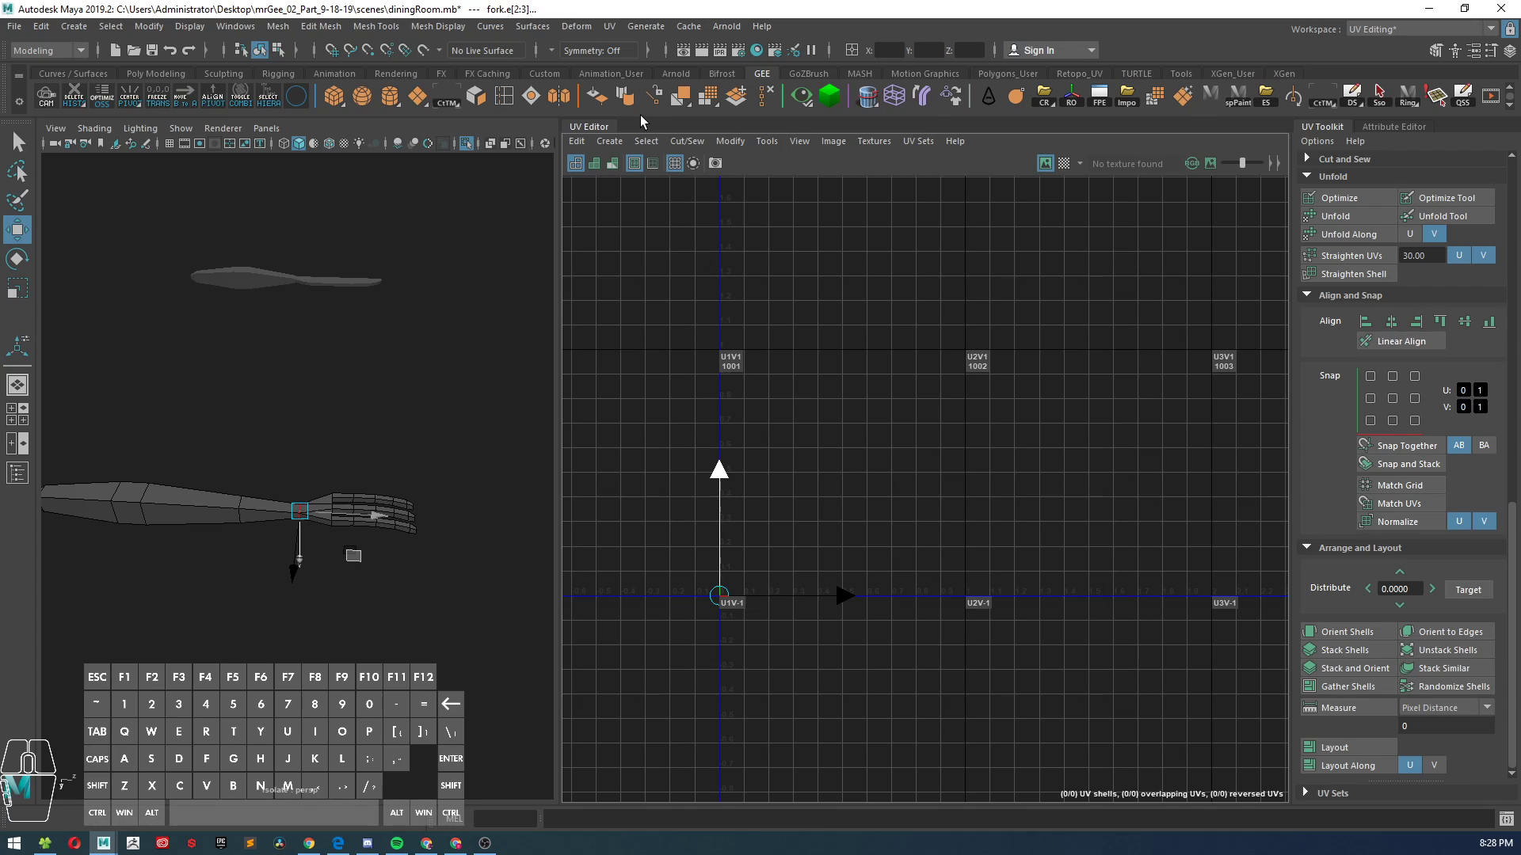
right_click_drag(238, 497, 286, 438)
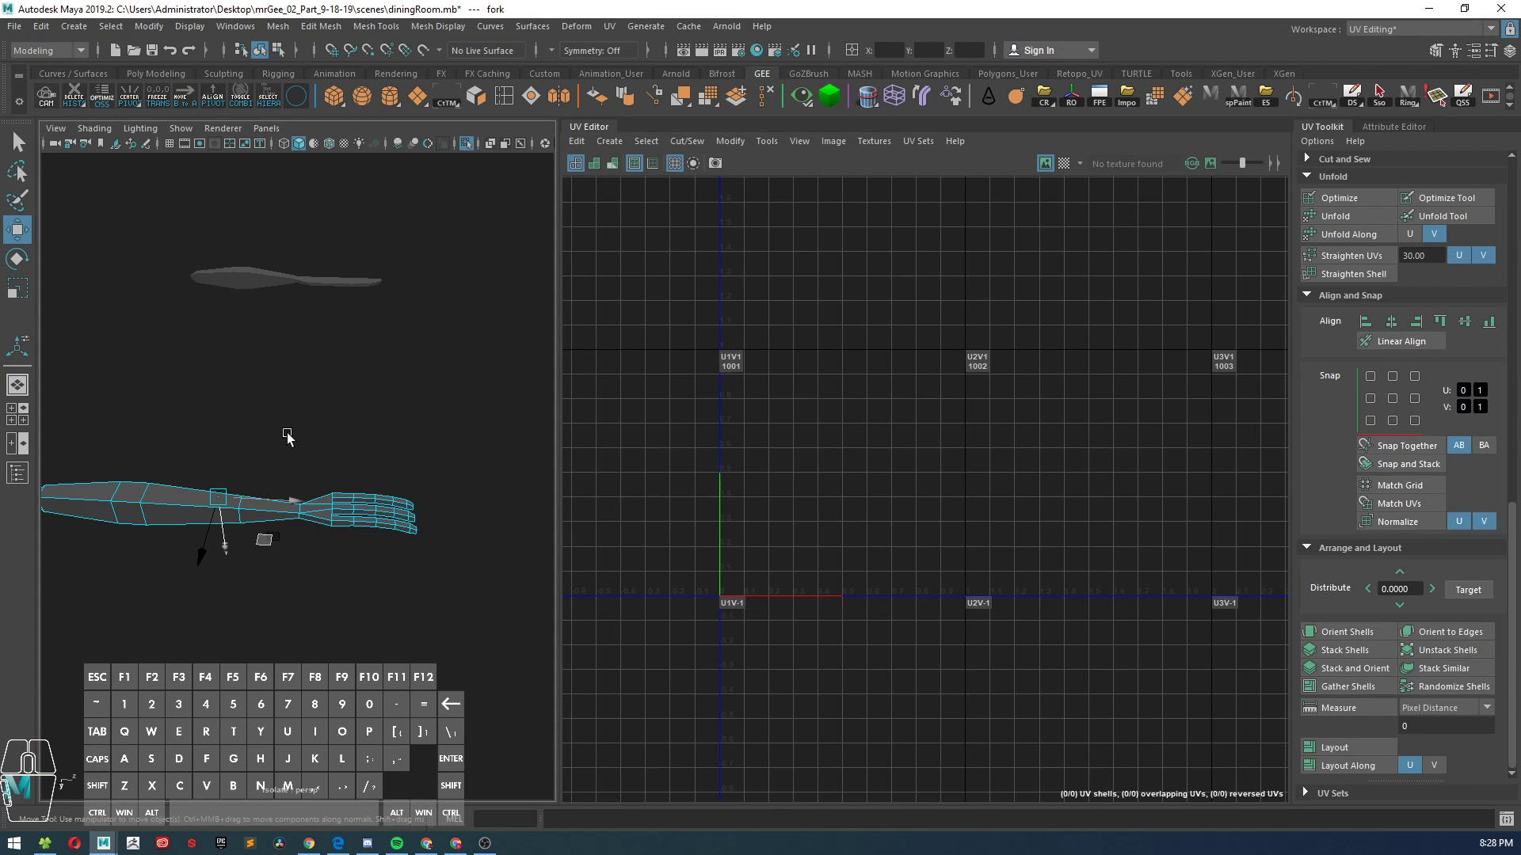
- Apply automatic UV mapping to the whole fork and leave the mapping manipulator
left_click(610, 142)
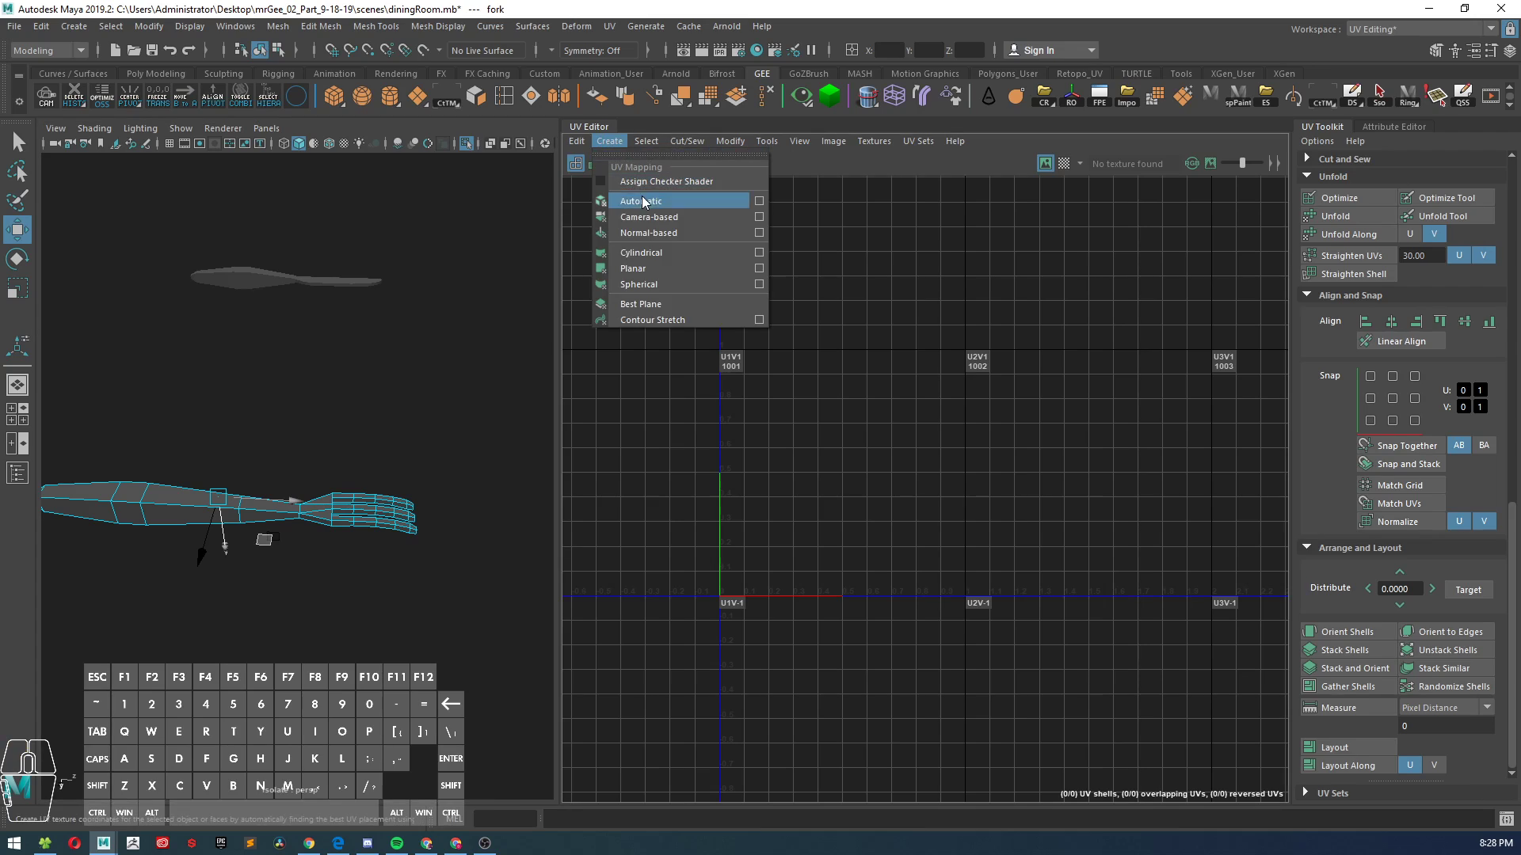
left_click(640, 211)
left_click(608, 141)
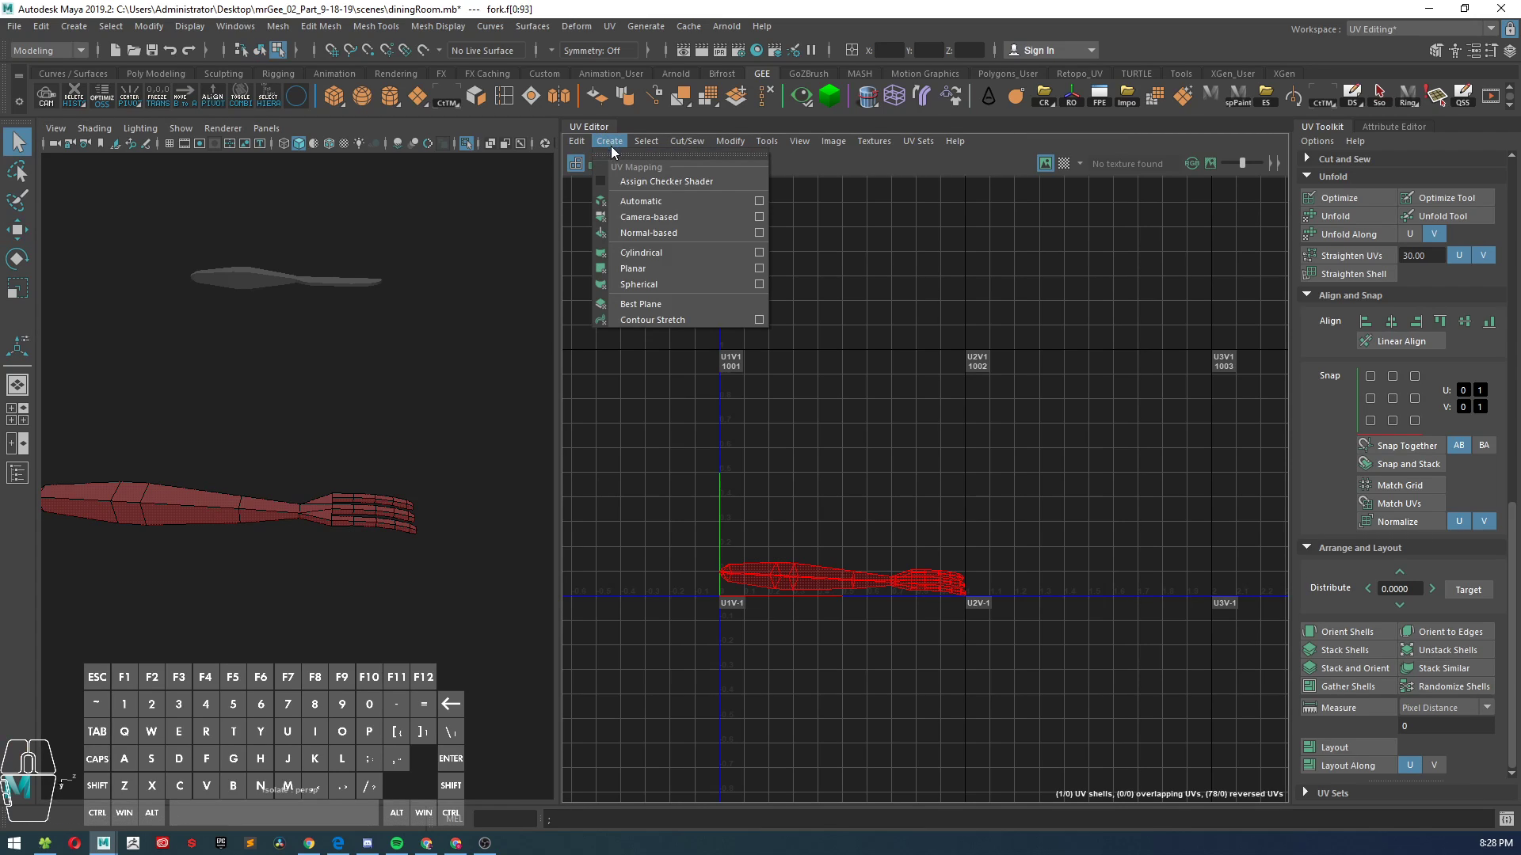
left_click(644, 203)
key("F8")
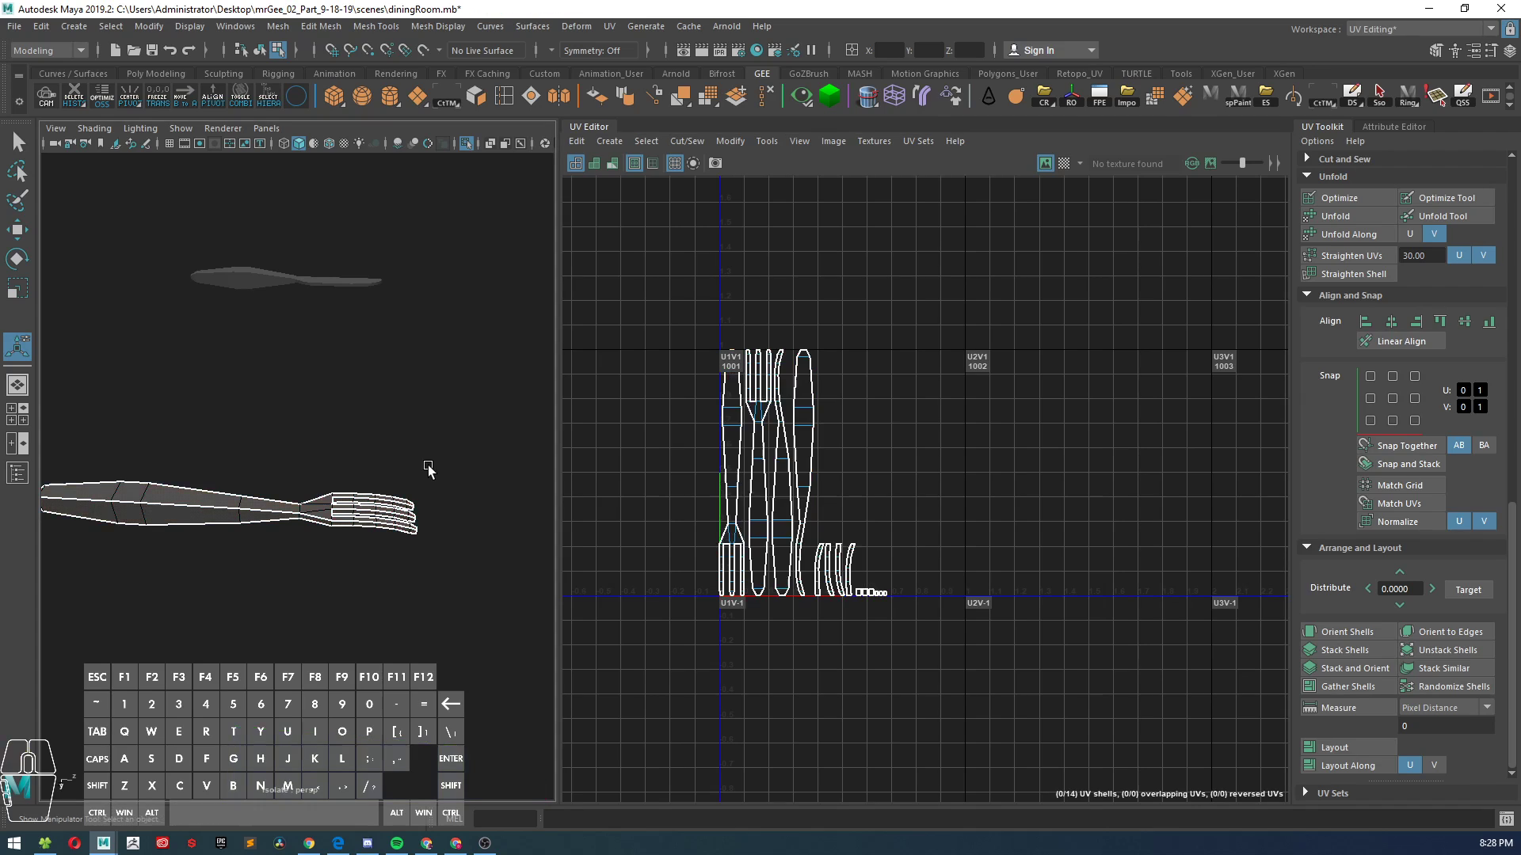
- Select the neck edge on both the front and back fork shells and cut the UVs there, separating handle from tines
right_click_drag(294, 502, 554, 606, "alt")
scroll(737, 522, "up", 5)
right_click_drag(696, 468, 700, 486)
left_click(707, 514)
middle_click_drag(740, 478, 762, 554, "alt")
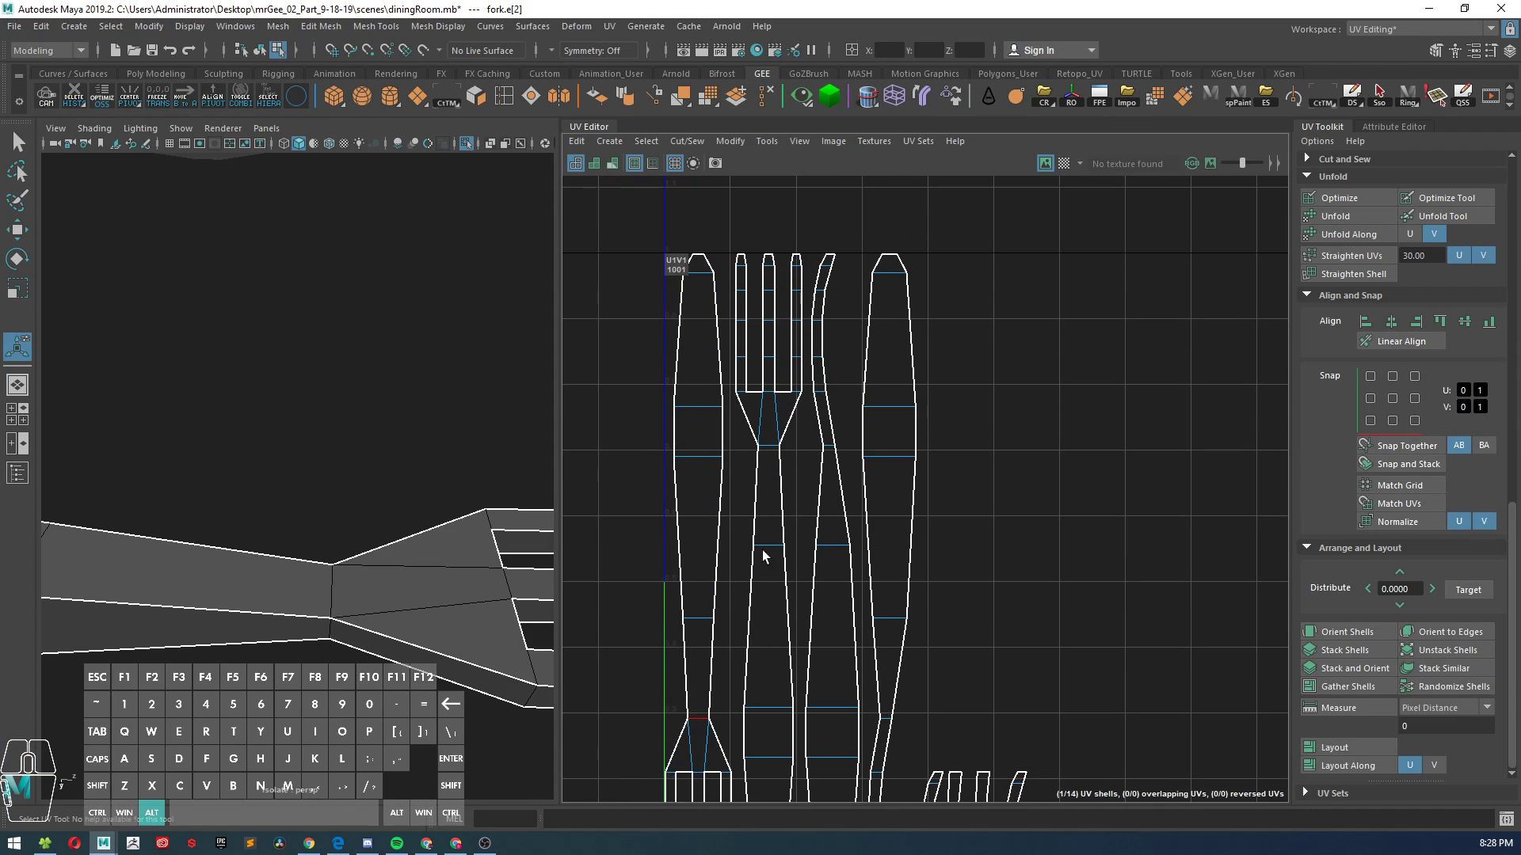
left_click(769, 460, "shift")
scroll(1057, 516, "down", 2)
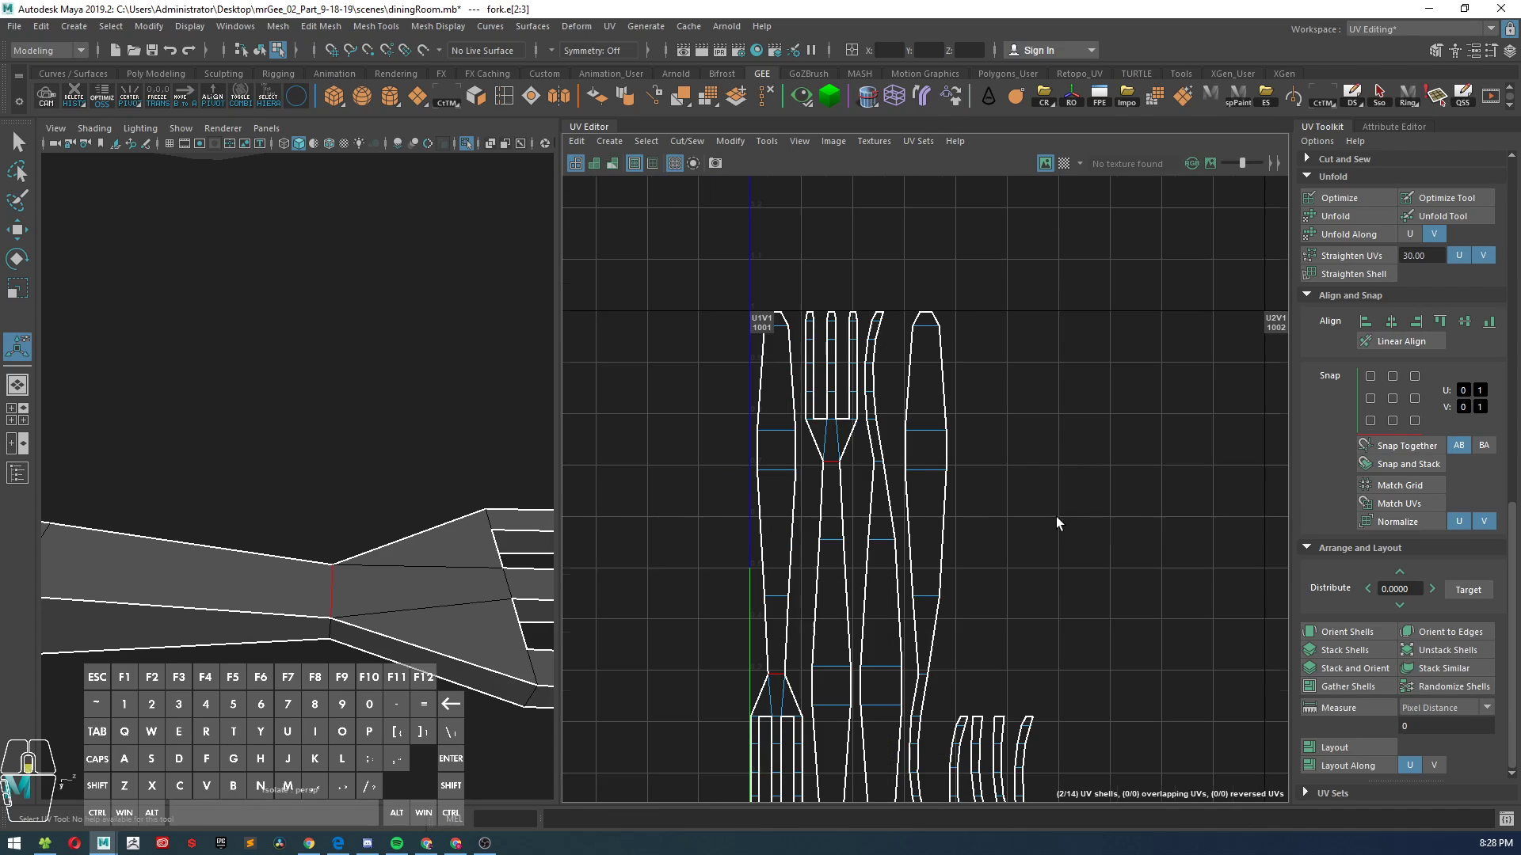
right_click(1023, 478, "shift")
left_click(965, 501)
key("w")
scroll(871, 535, "down", 3)
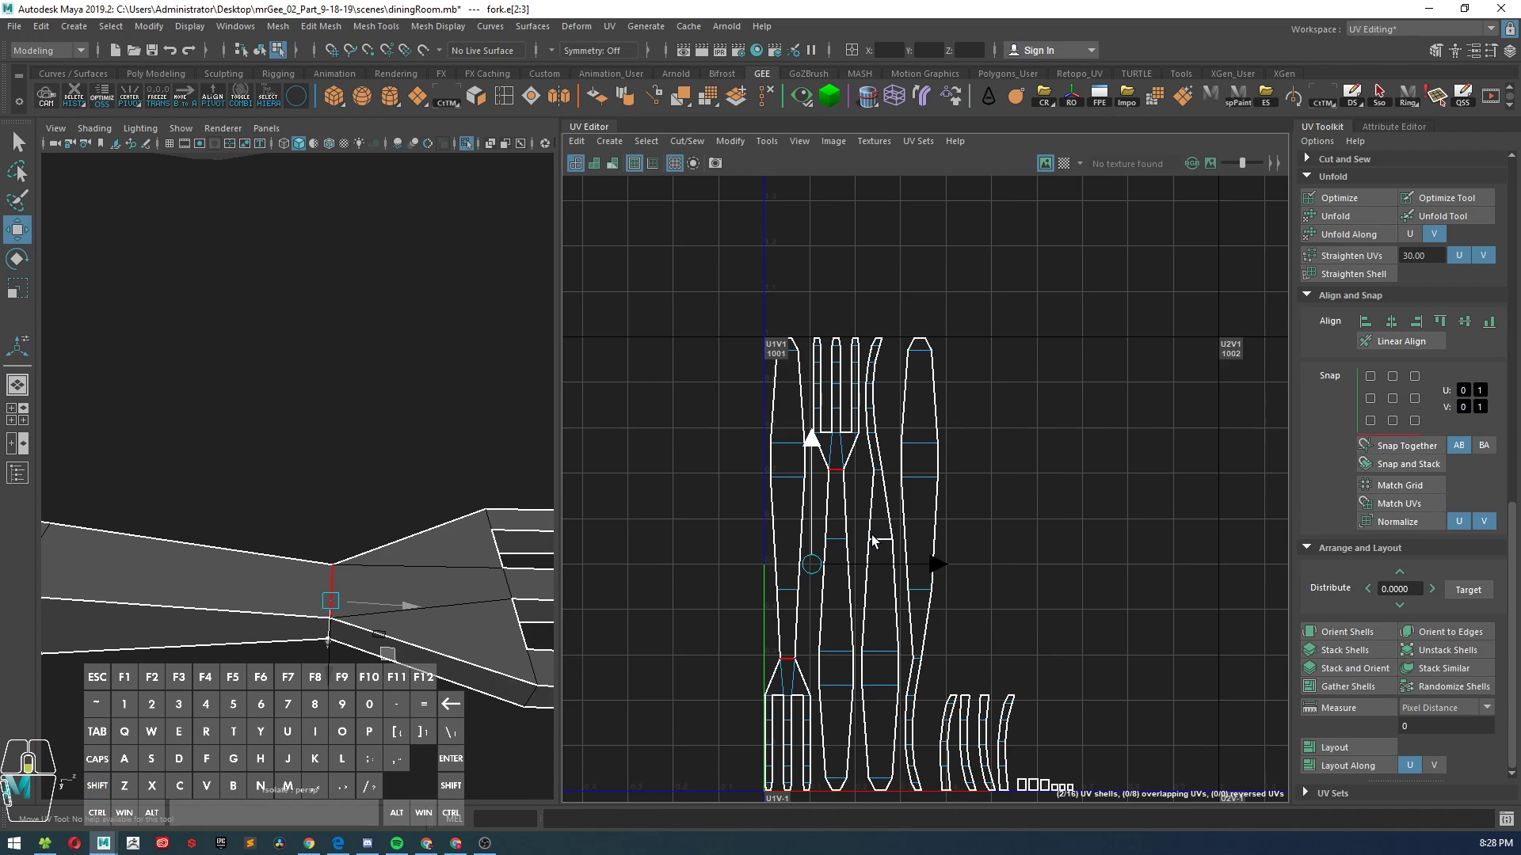
middle_click_drag(907, 602, 910, 577, "alt")
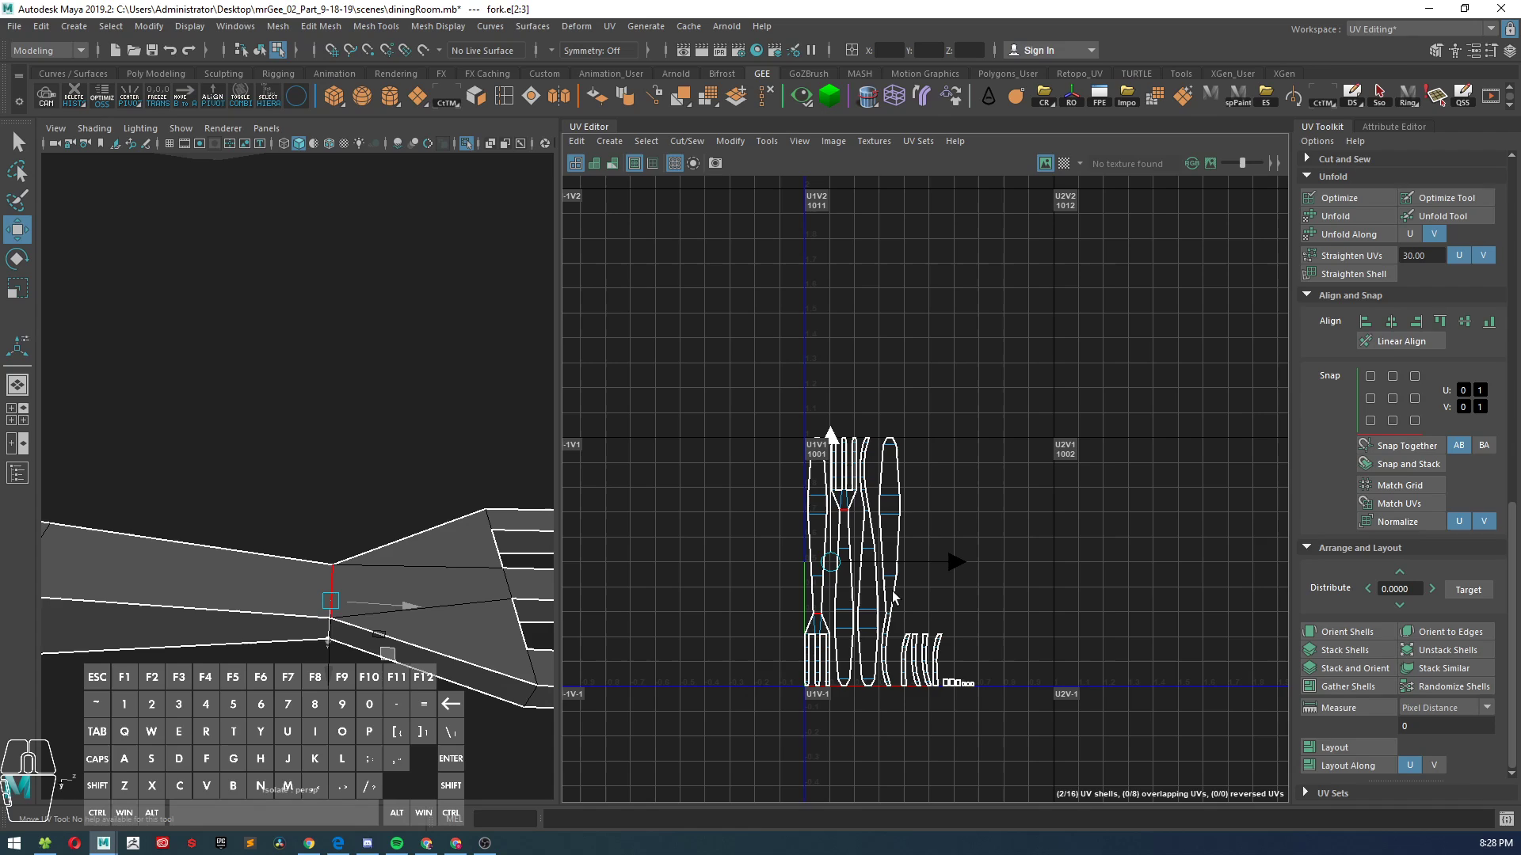
- Select the edge chain along the outer tine's side on the model to locate the matching border edges in the UV layout
scroll(890, 496, "up", 4)
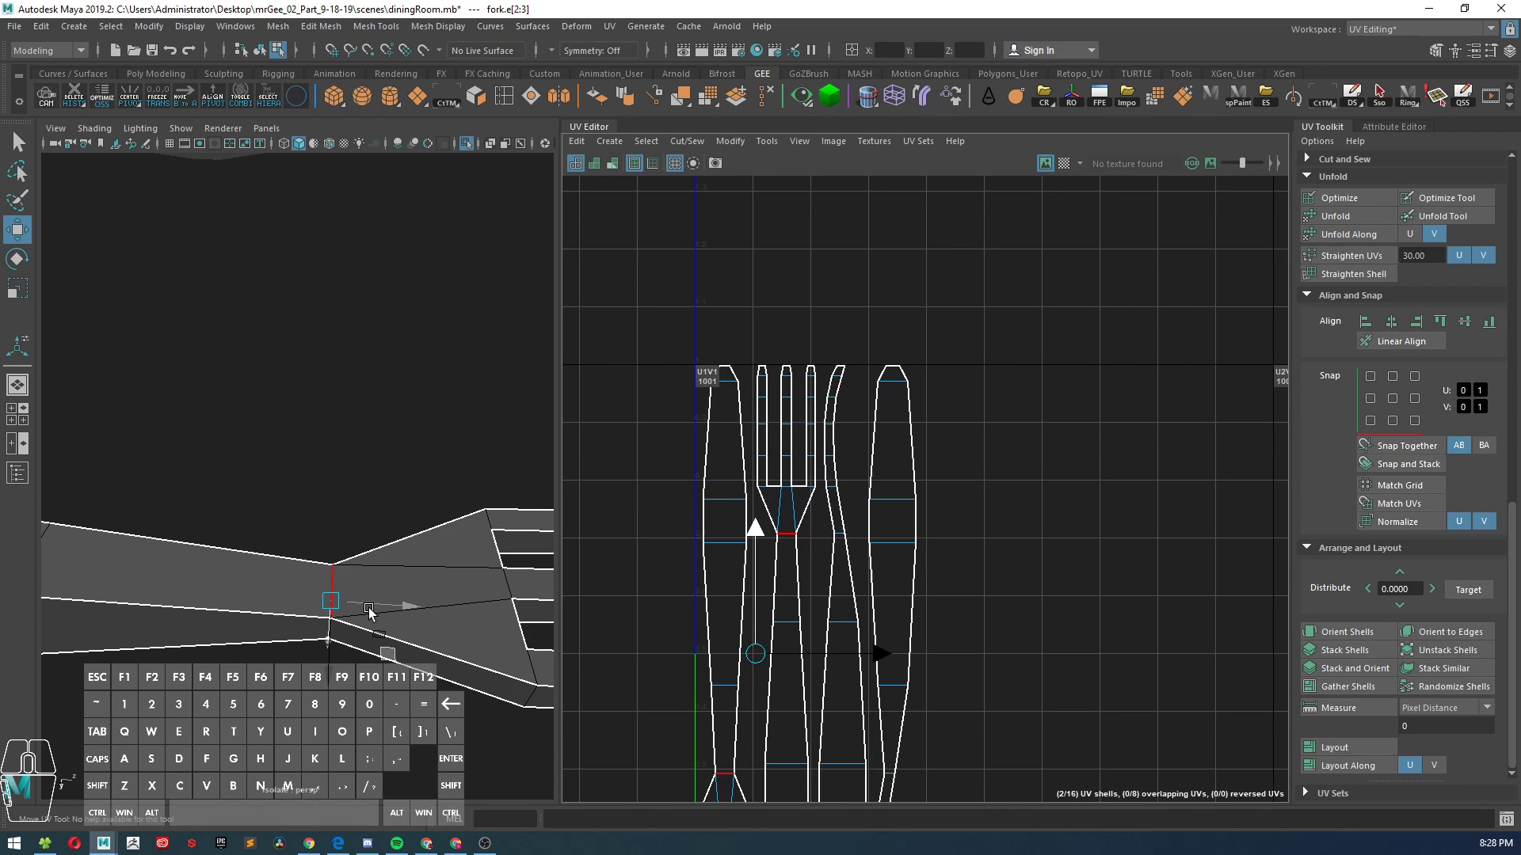
middle_click_drag(404, 606, 6, 518, "alt")
right_click_drag(269, 499, 201, 479, "alt")
left_click_drag(210, 479, 315, 523, "alt")
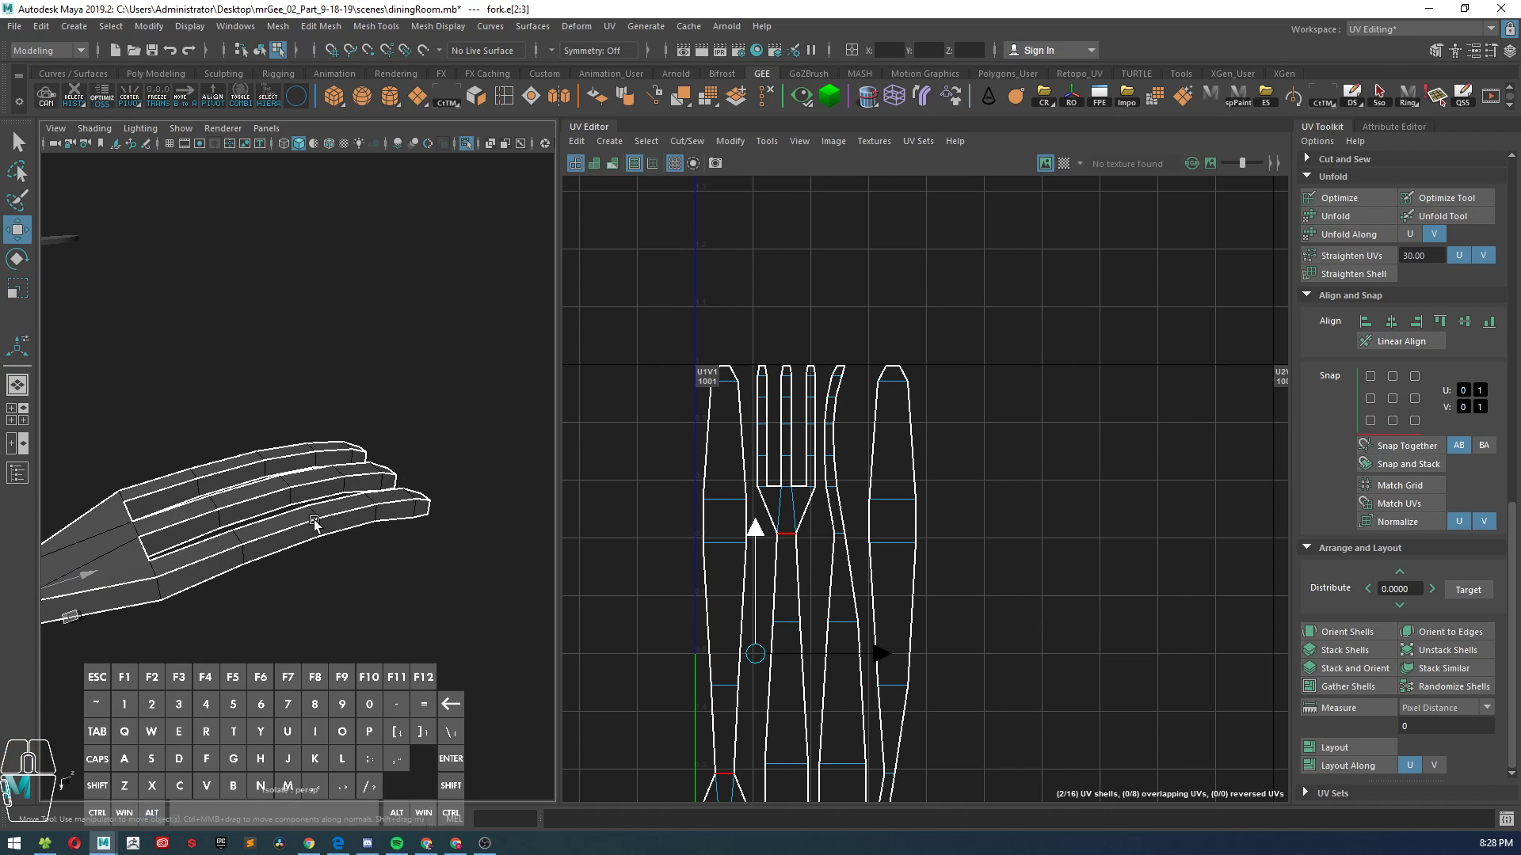
right_click_drag(314, 403, 322, 463)
right_click_drag(318, 361, 318, 361)
left_click(232, 546)
left_click_drag(374, 523, 230, 516, "alt")
left_click(230, 516, "shift")
left_click(354, 519, "shift")
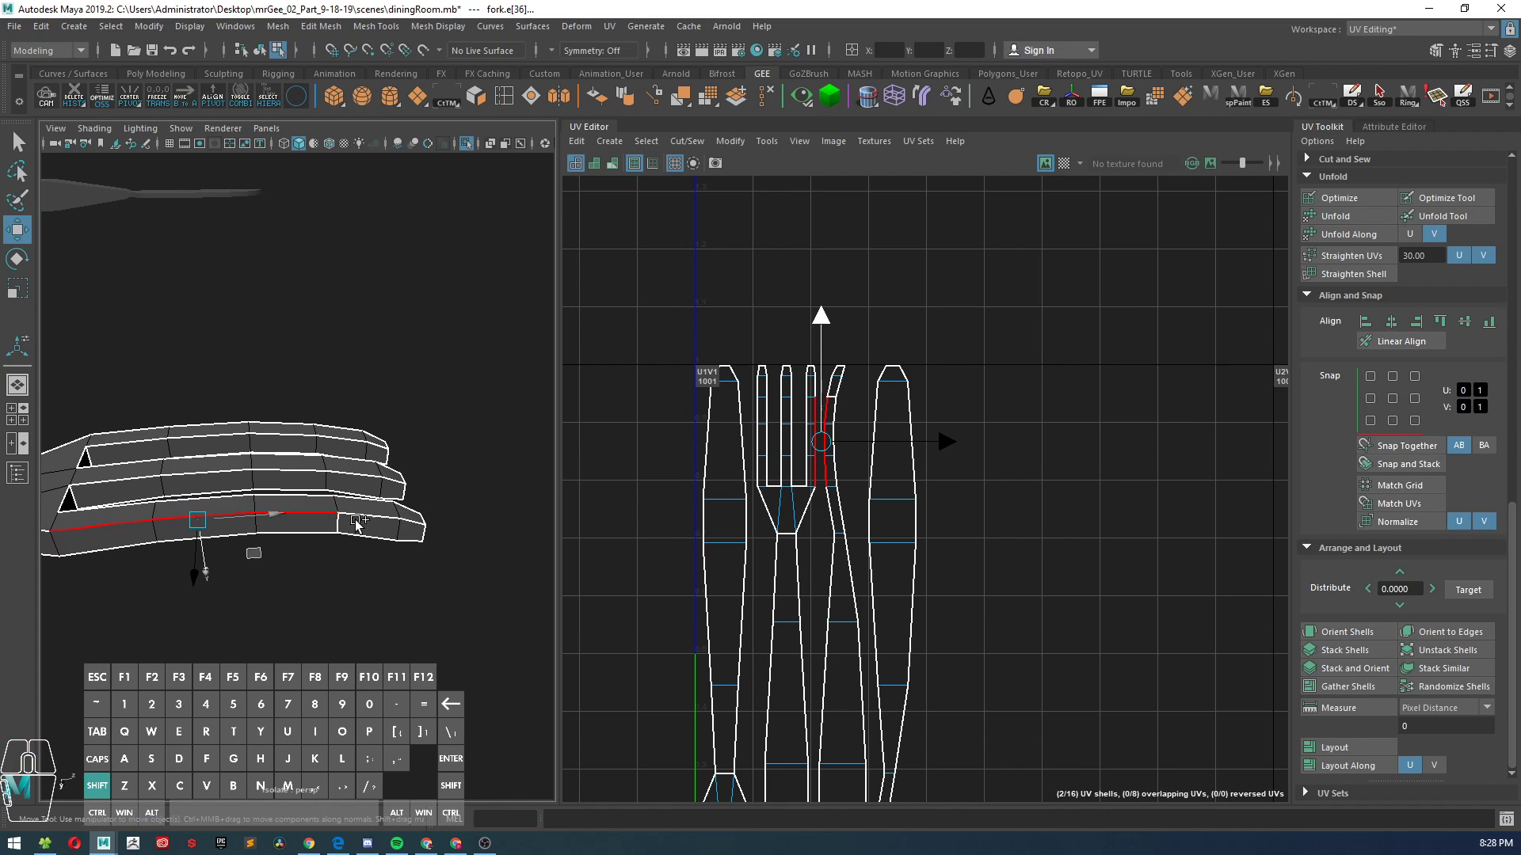
left_click(374, 516, "shift")
left_click(411, 523, "shift")
left_click_drag(393, 575, 190, 464, "alt")
scroll(1012, 428, "up", 1)
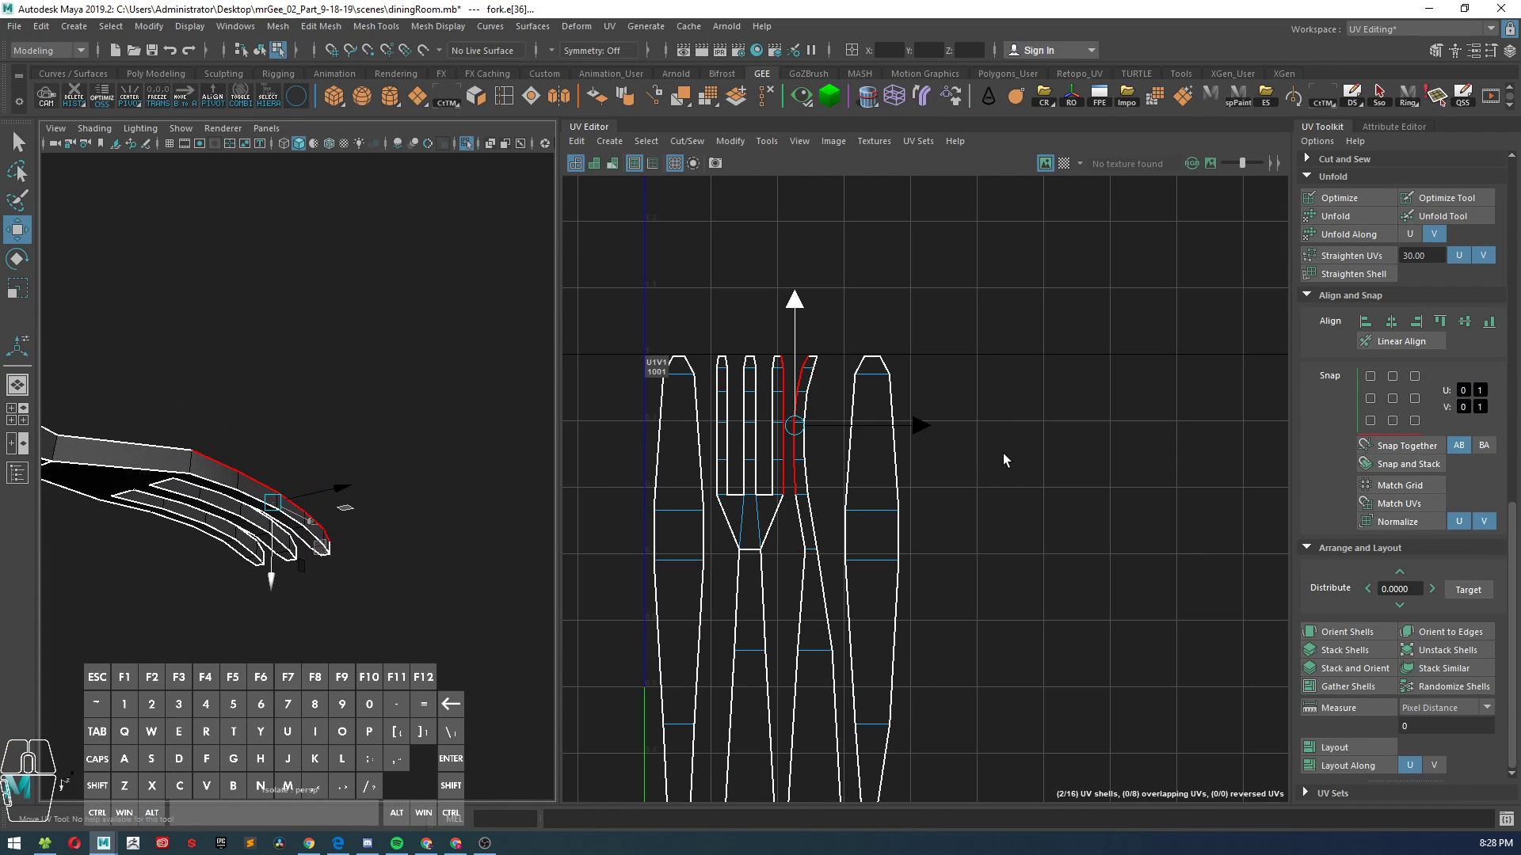
- Cut both of the fork's narrow side shells at the neck edge to separate the handle sides from the tine sides
scroll(809, 554, "up", 2)
left_click(810, 546)
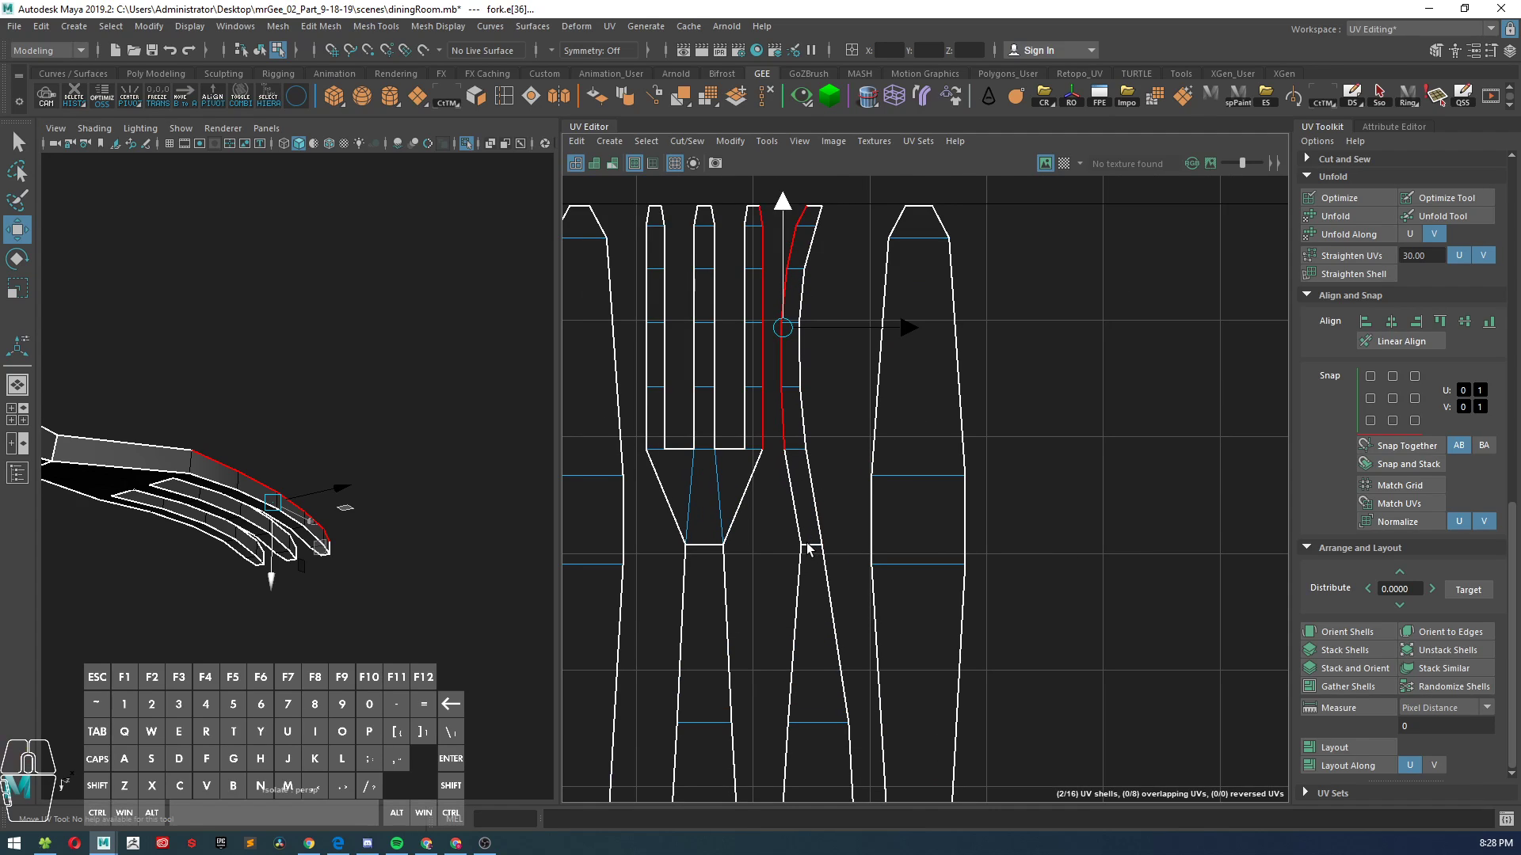
right_click_drag(854, 408, 800, 424, "shift")
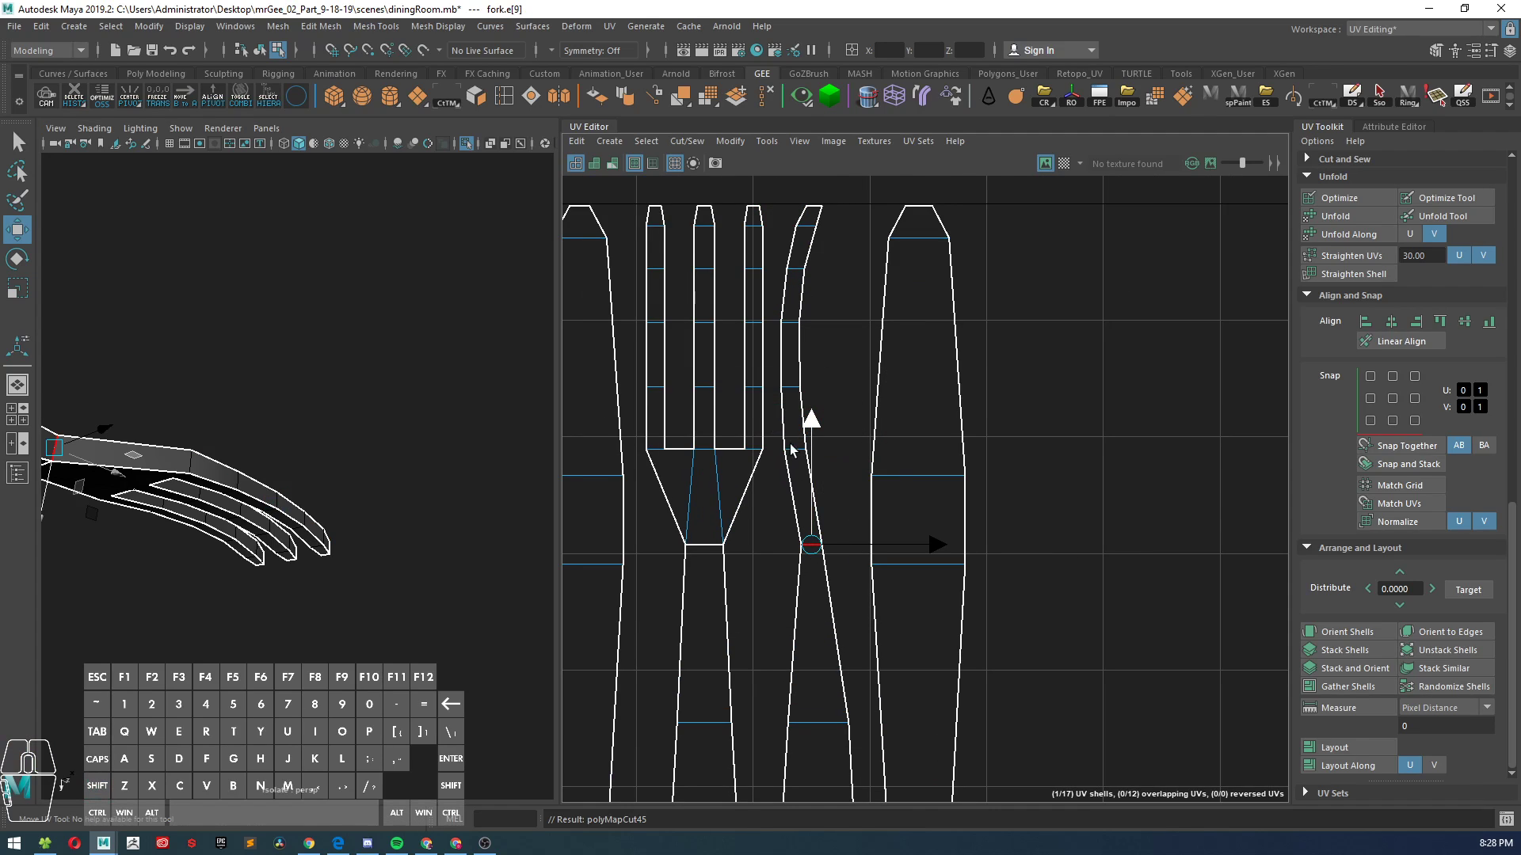
scroll(801, 486, "down", 5)
middle_click_drag(909, 604, 917, 459, "alt")
scroll(842, 527, "up", 3)
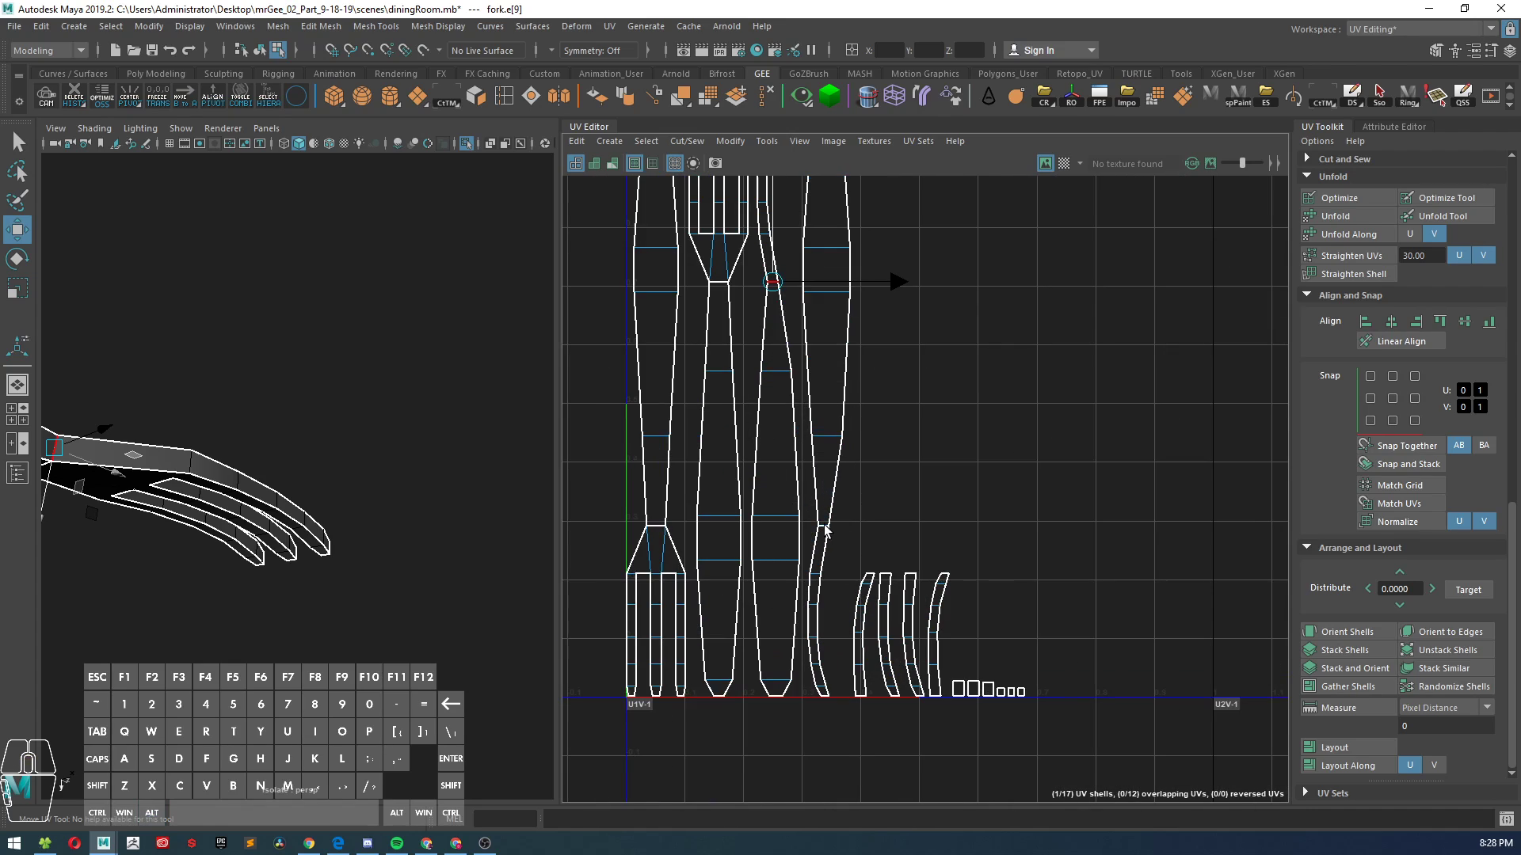
left_click(825, 528)
right_click_drag(914, 449, 858, 469, "shift")
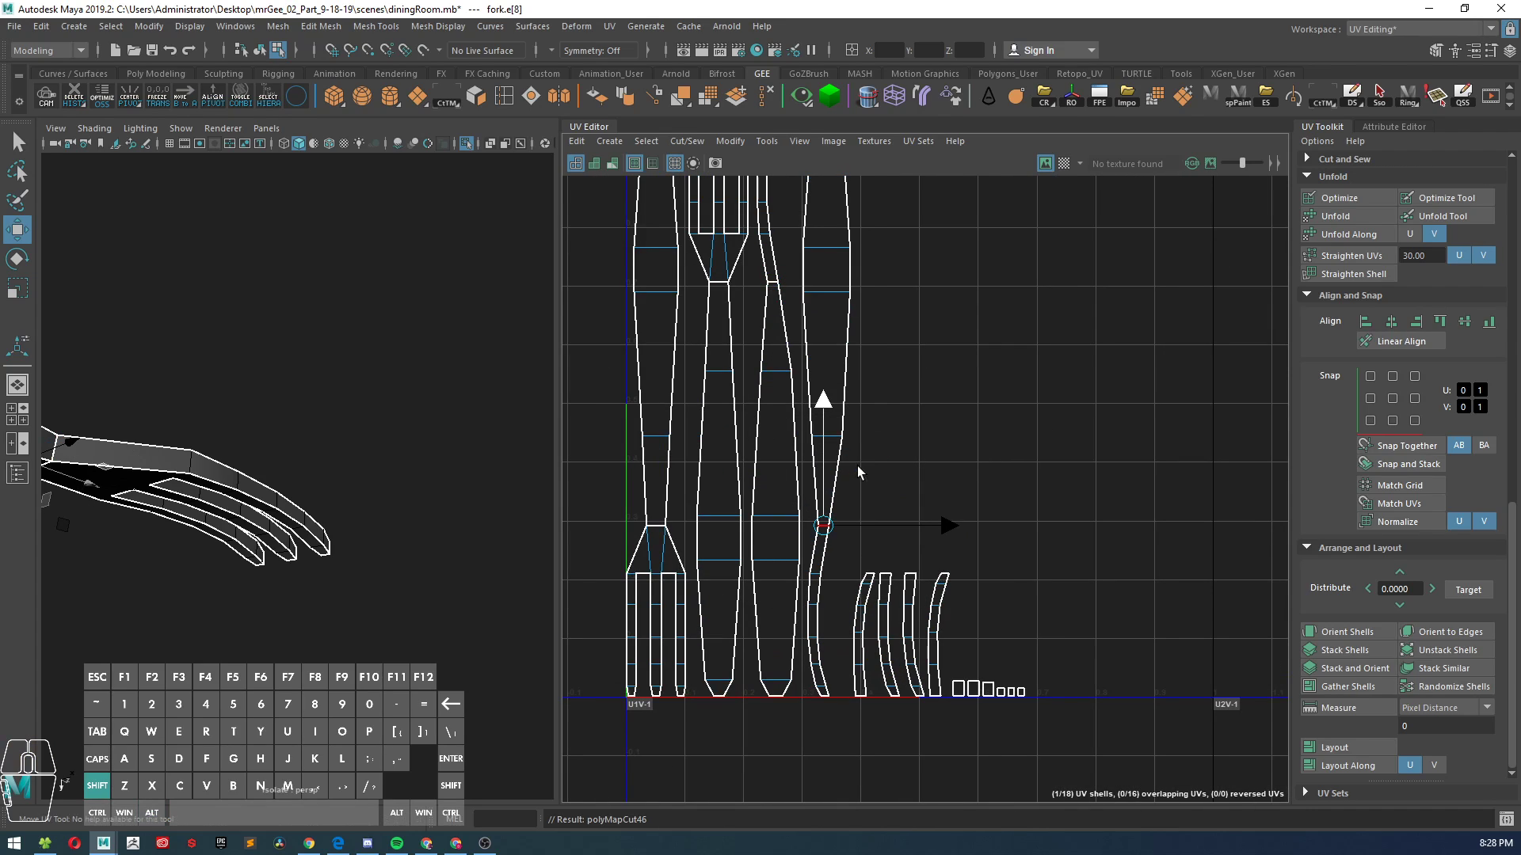
- Select an outer border edge on each side of the upper tine shell and stitch the two side strips to it
middle_click_drag(777, 373, 831, 633, "alt")
scroll(790, 478, "up", 2)
right_click_drag(808, 401, 808, 361)
left_click(809, 443)
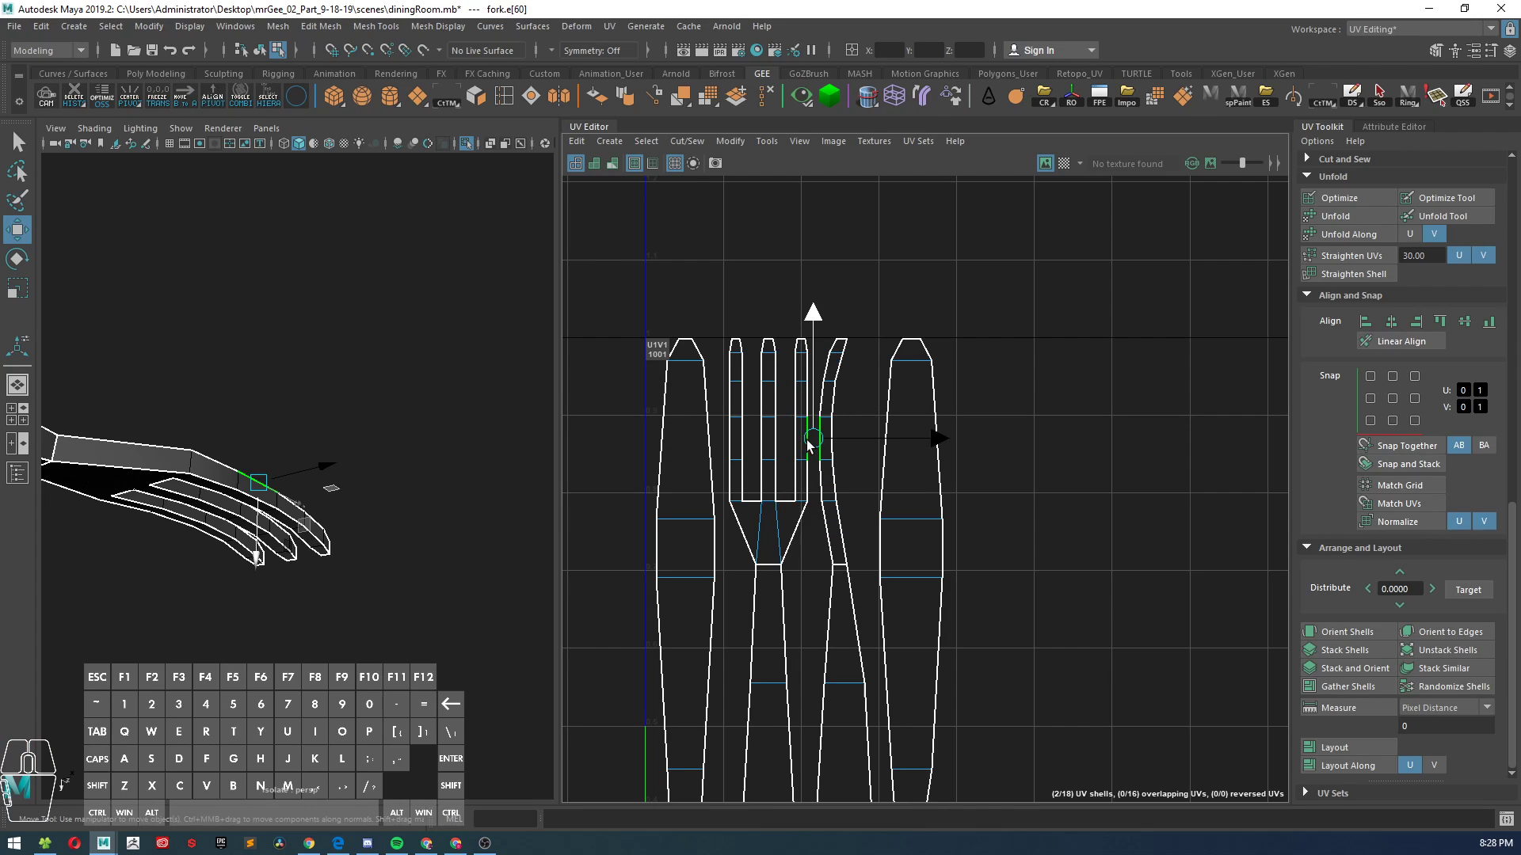
left_click(730, 445, "shift")
right_click_drag(1028, 388, 1033, 434)
- Select the tine shell with its two stitched side strips and move it to empty space beside the other fork shells
scroll(854, 454, "down", 2)
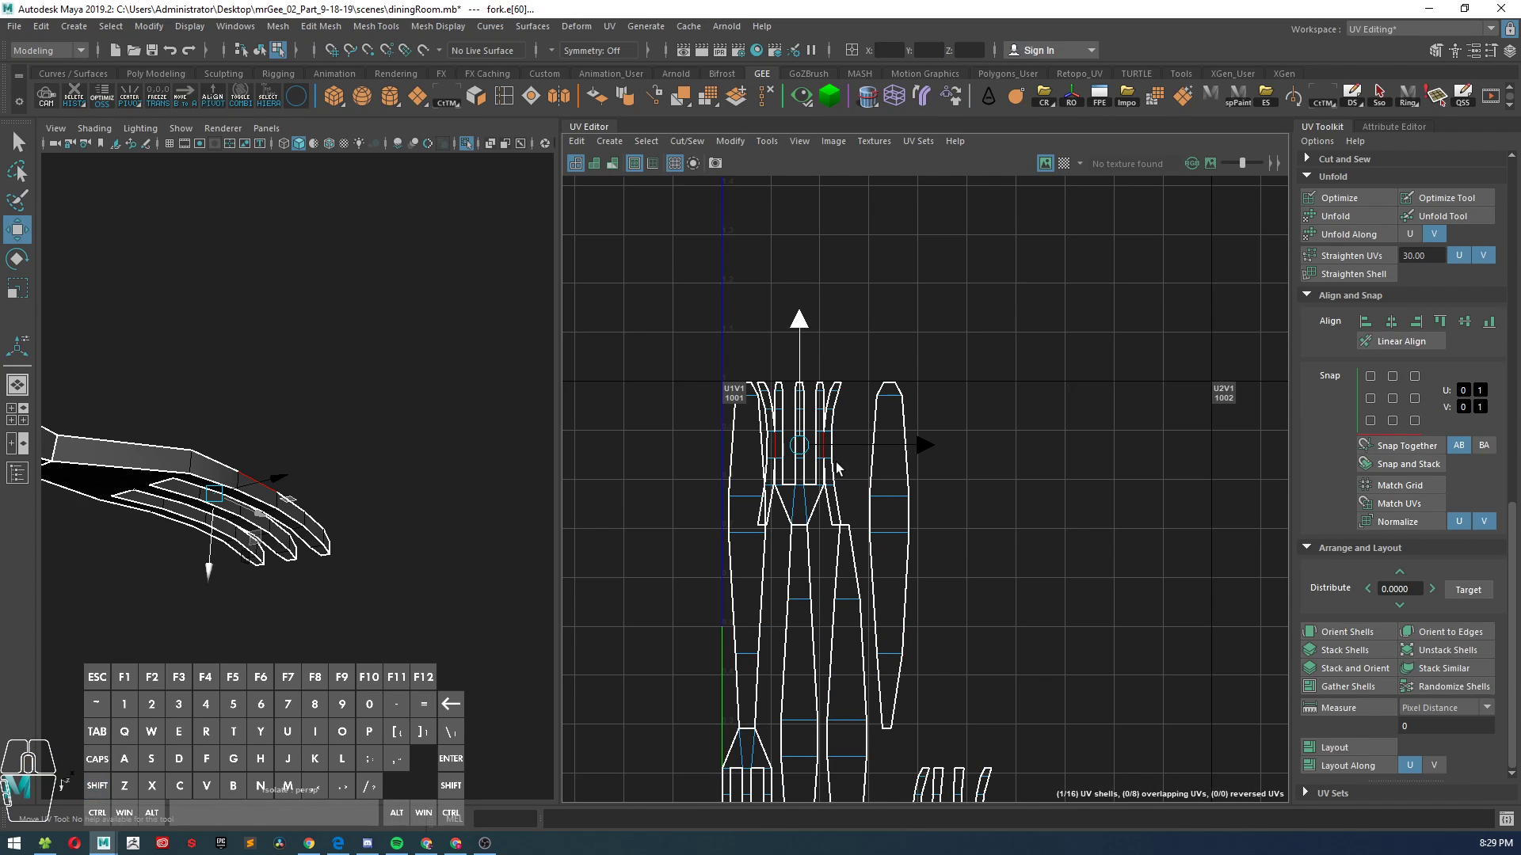
right_click_drag(811, 465, 738, 449)
left_click(806, 450)
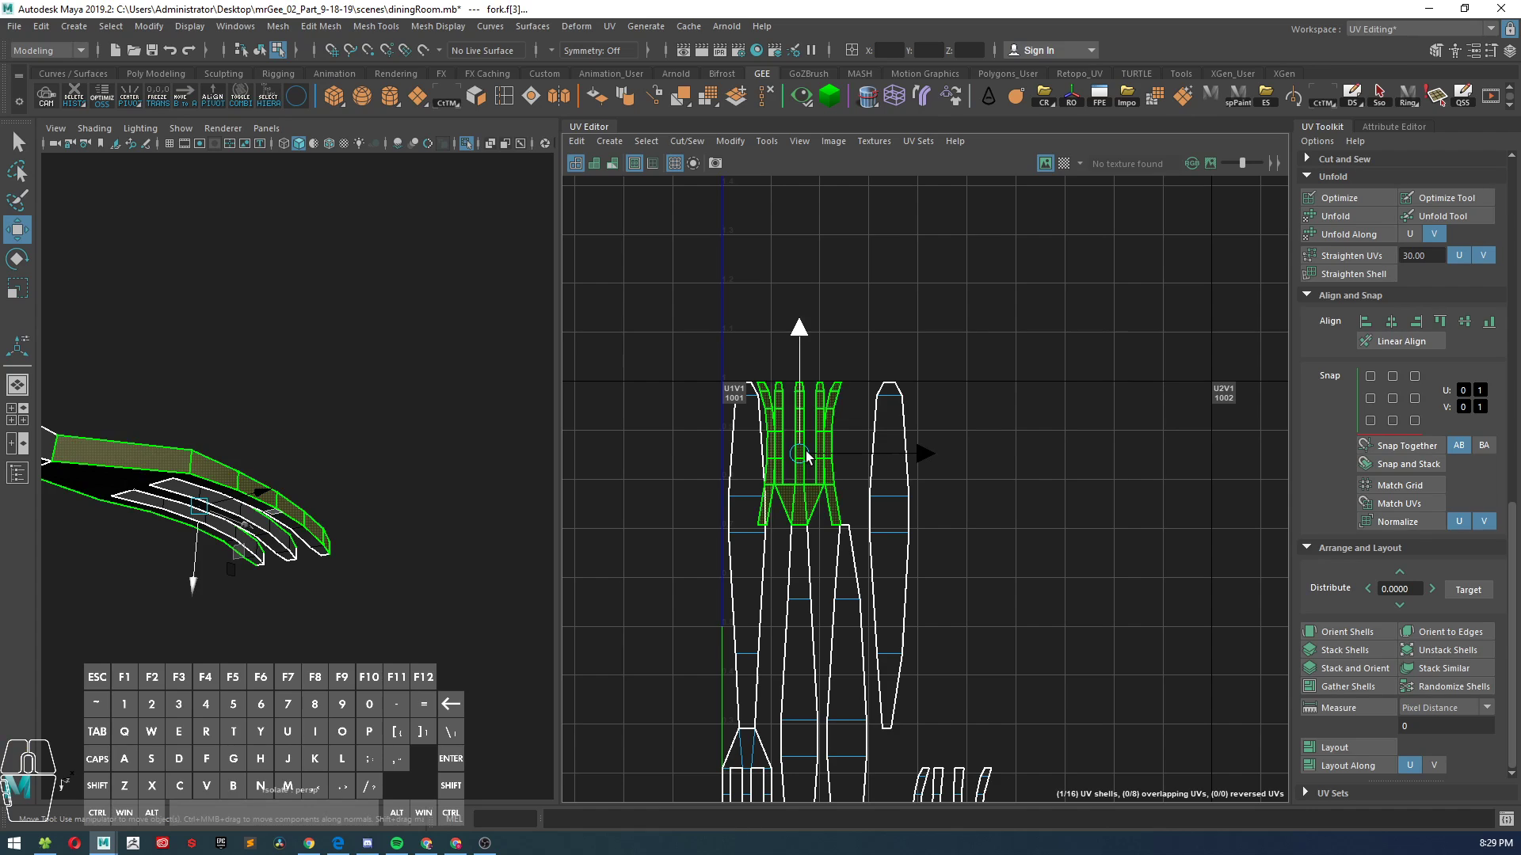
left_click_drag(800, 453, 1029, 475)
right_click_drag(1029, 475, 1054, 571, "alt")
middle_click_drag(1053, 567, 1049, 471, "alt")
scroll(989, 492, "down", 2)
scroll(1052, 471, "down", 1)
scroll(1012, 468, "up", 2)
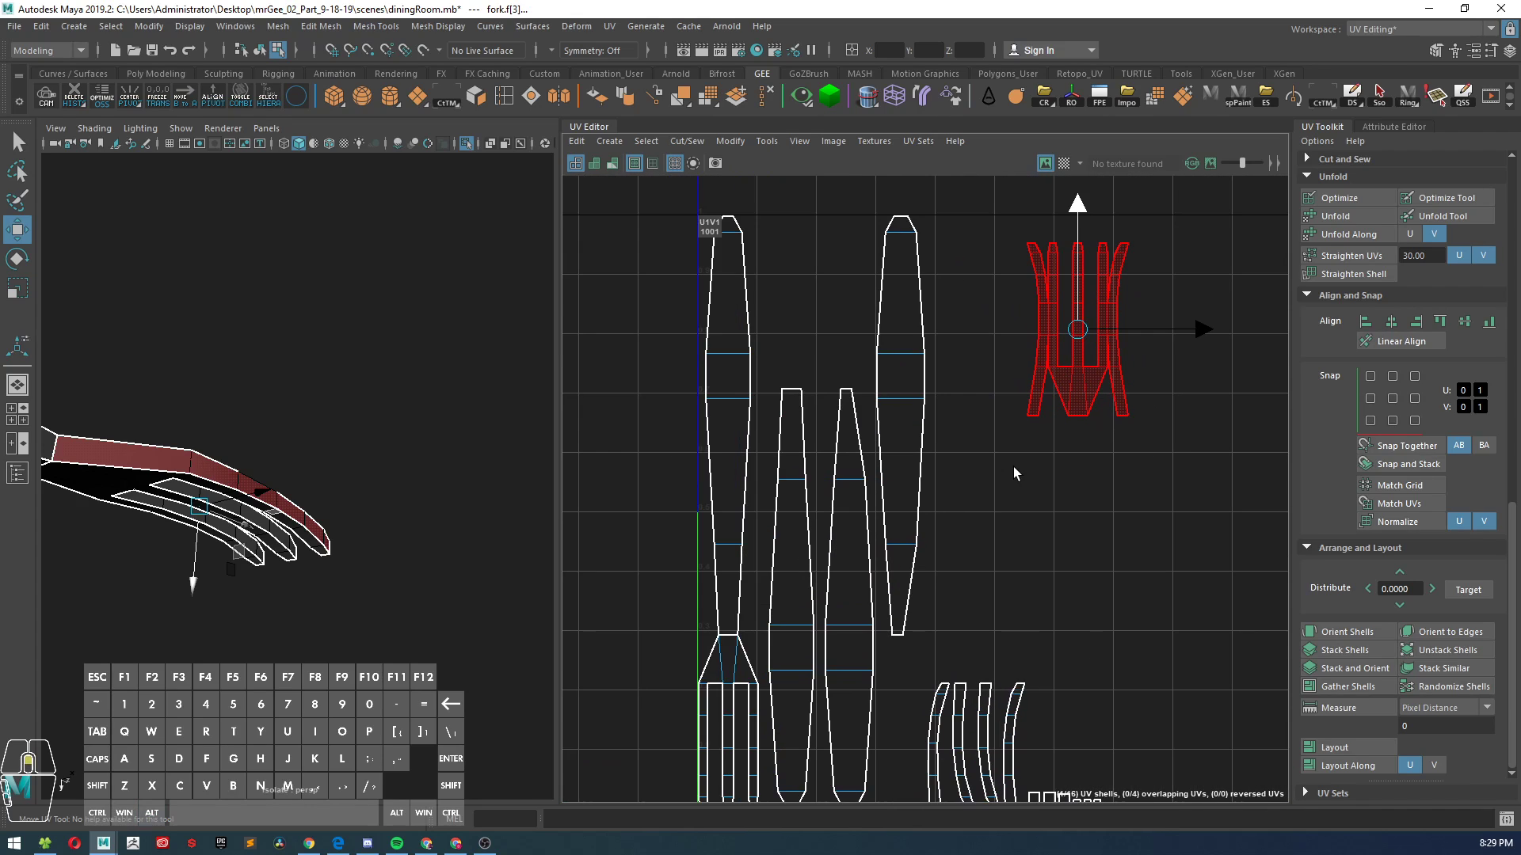
- Unfold the separated tine shell together with its side strips
left_click(1042, 363)
right_click_drag(1042, 359, 946, 380)
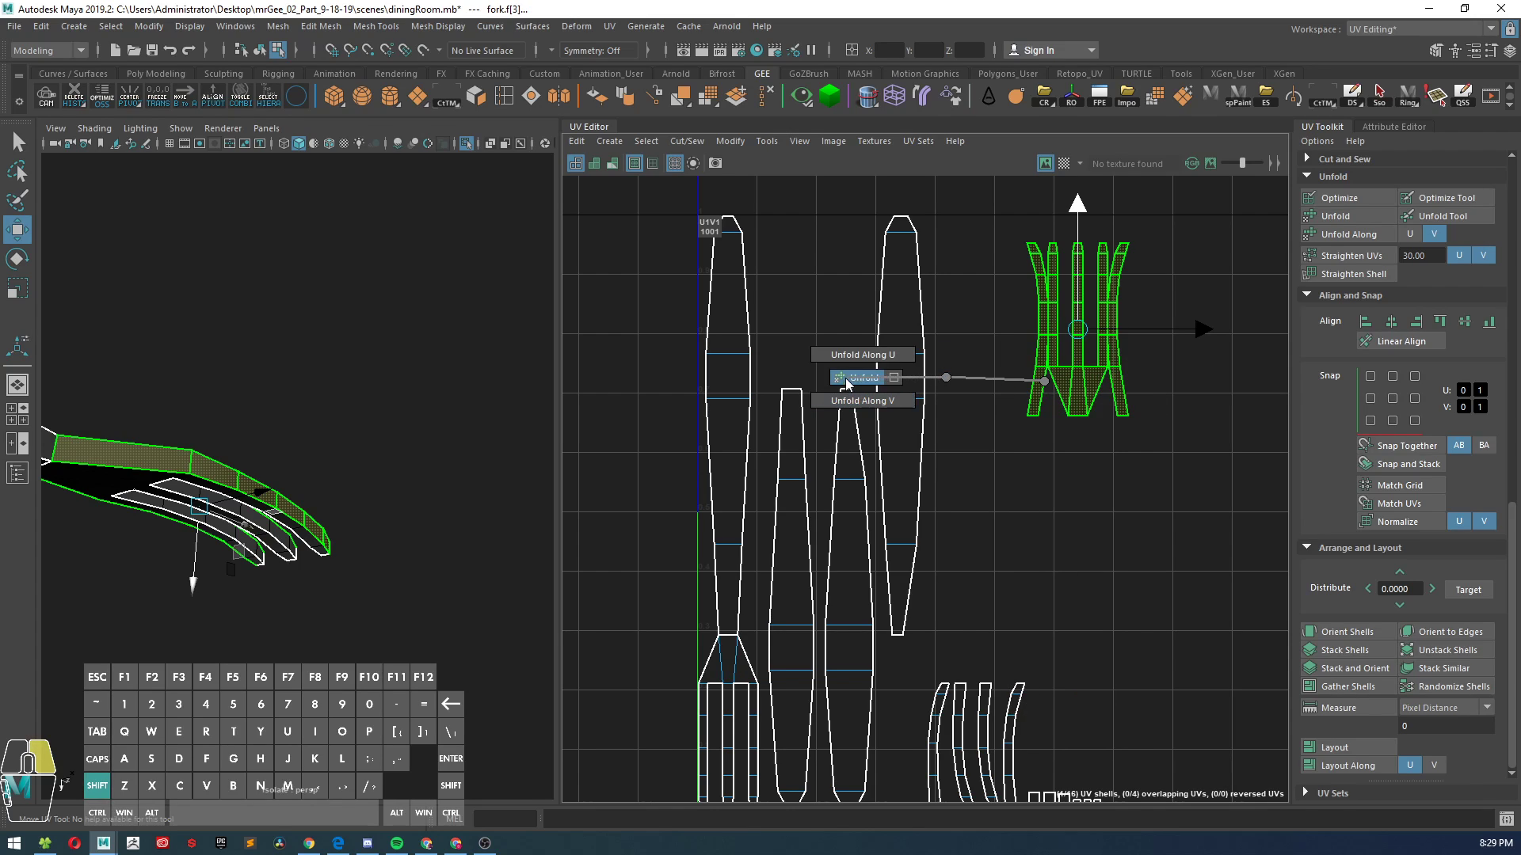
right_click_drag(846, 384, 846, 384, "shift")
left_click(1075, 496)
scroll(1105, 450, "up", 1)
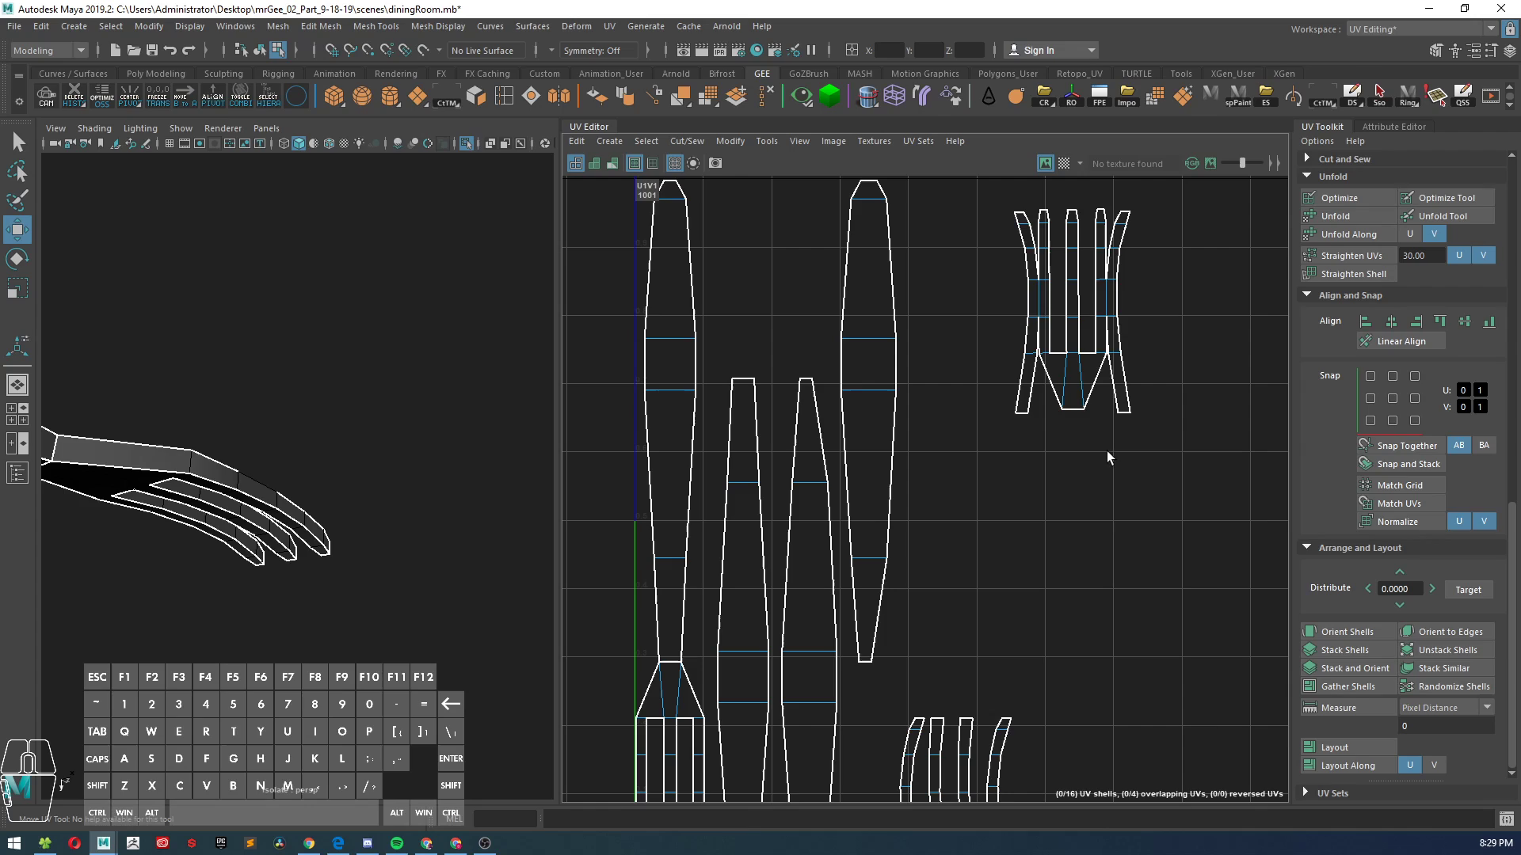
- Try to stitch the second tine shell to the outer edge of a side strip and unfold the combined shell
mouse_move(1022, 305)
right_mouse_down()
mouse_move(985, 279)
mouse_move(1027, 269)
right_mouse_up()
left_click(1027, 306)
right_click_drag(953, 316, 952, 363, "shift")
right_click_drag(1052, 356, 976, 328)
scroll(983, 334, "down", 2)
left_click_drag(960, 195, 1097, 444)
right_click_drag(1032, 350, 862, 356, "shift")
left_click(1030, 415)
scroll(999, 392, "down", 2)
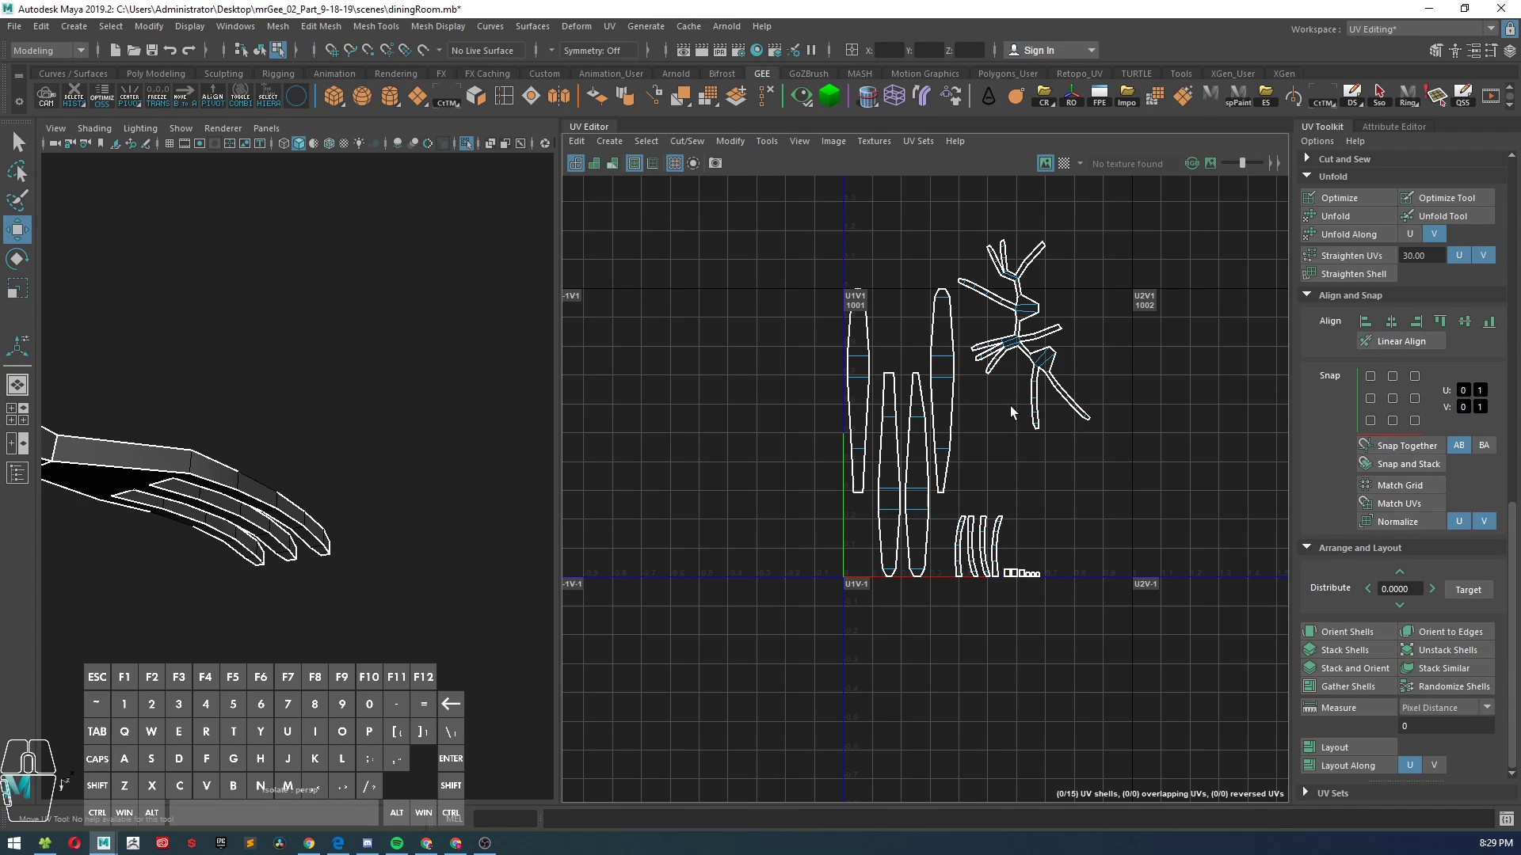
- Undo the last unfold and the stitch that joined the two tine shells
key("ctrl+z")
key("ctrl+z")
key("ctrl+z")
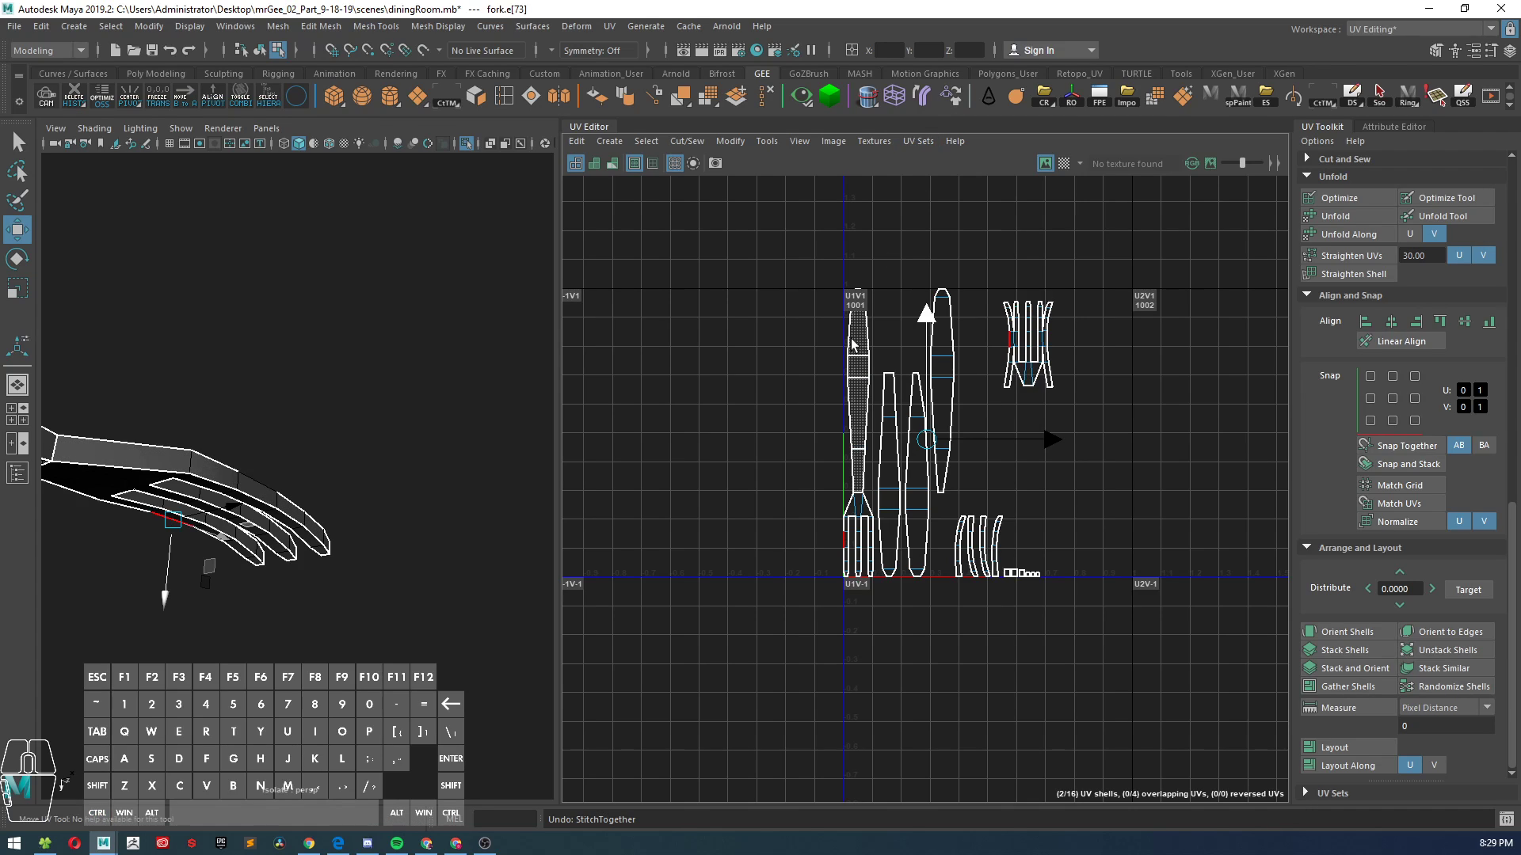
key("ctrl+z")
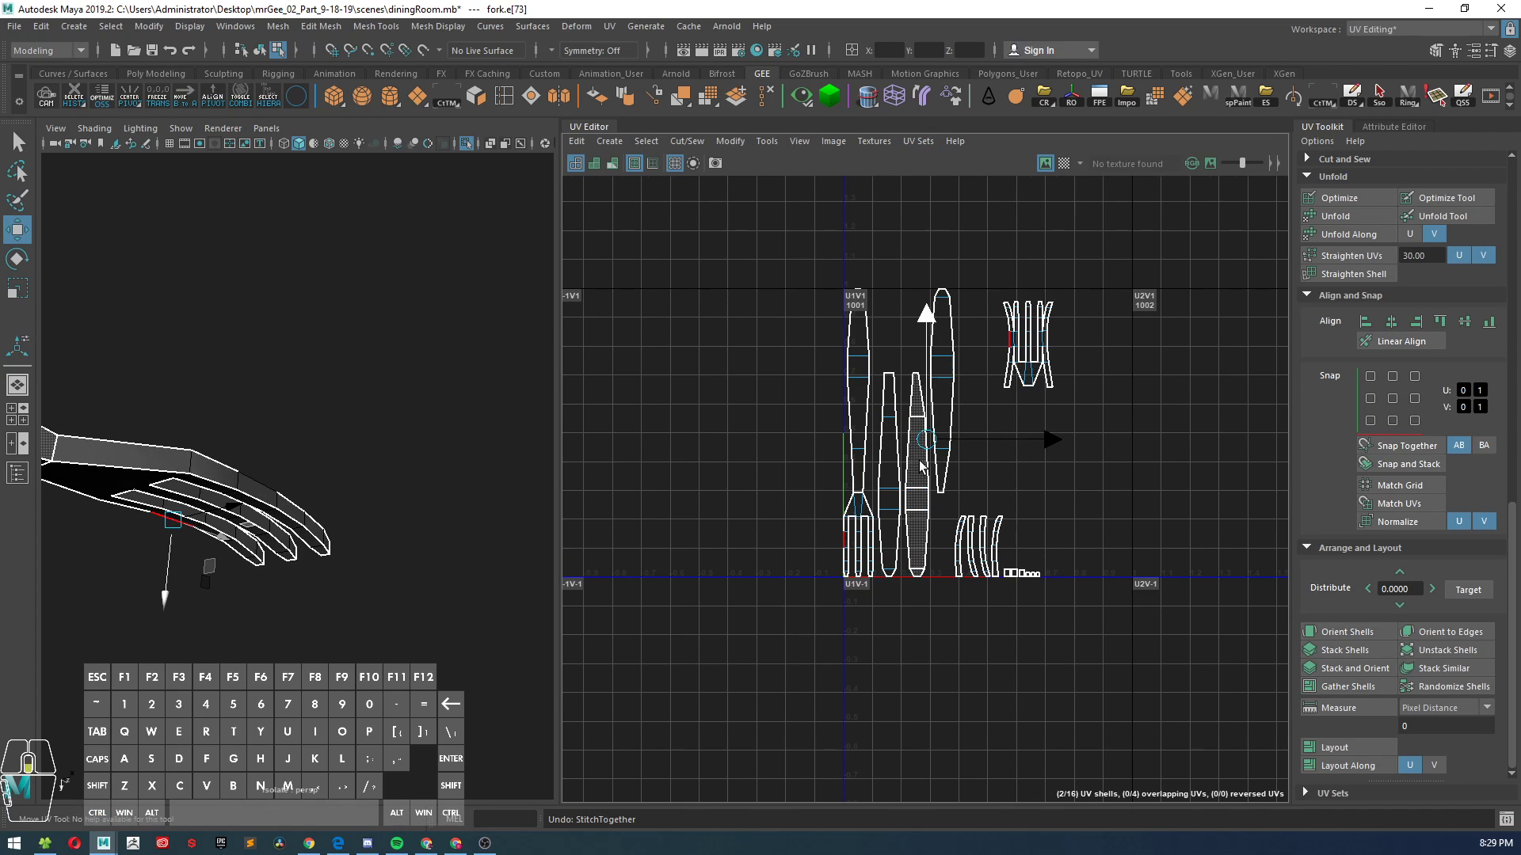
- Select the border edges at the handle shells' wide middle and stitch all four handle shells into one
scroll(1048, 435, "up", 5)
scroll(861, 290, "down", 1)
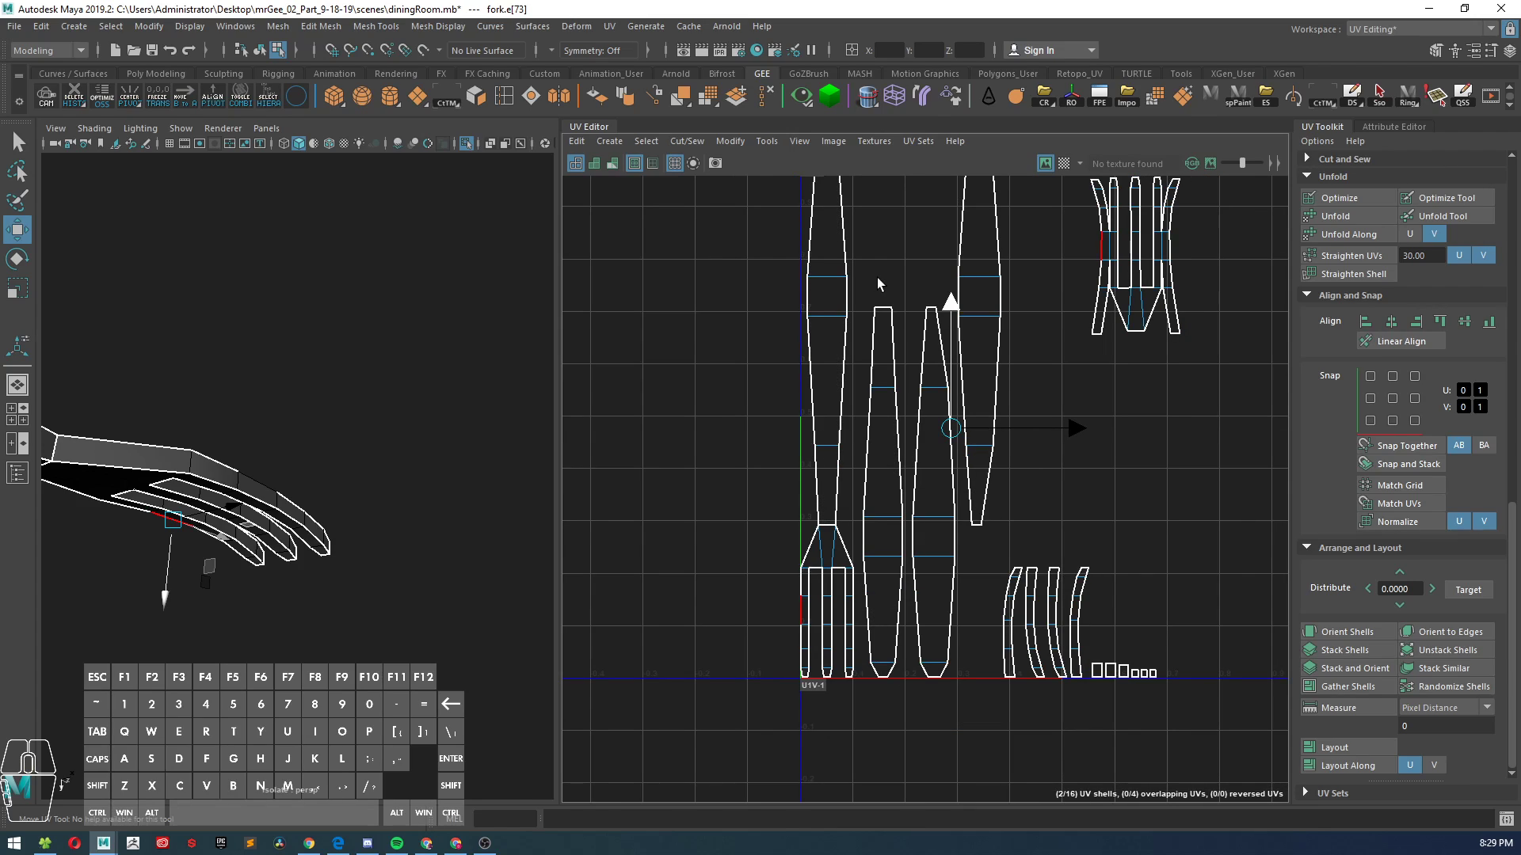
right_click(881, 255)
left_click(848, 301)
right_click_drag(727, 310, 718, 348, "shift")
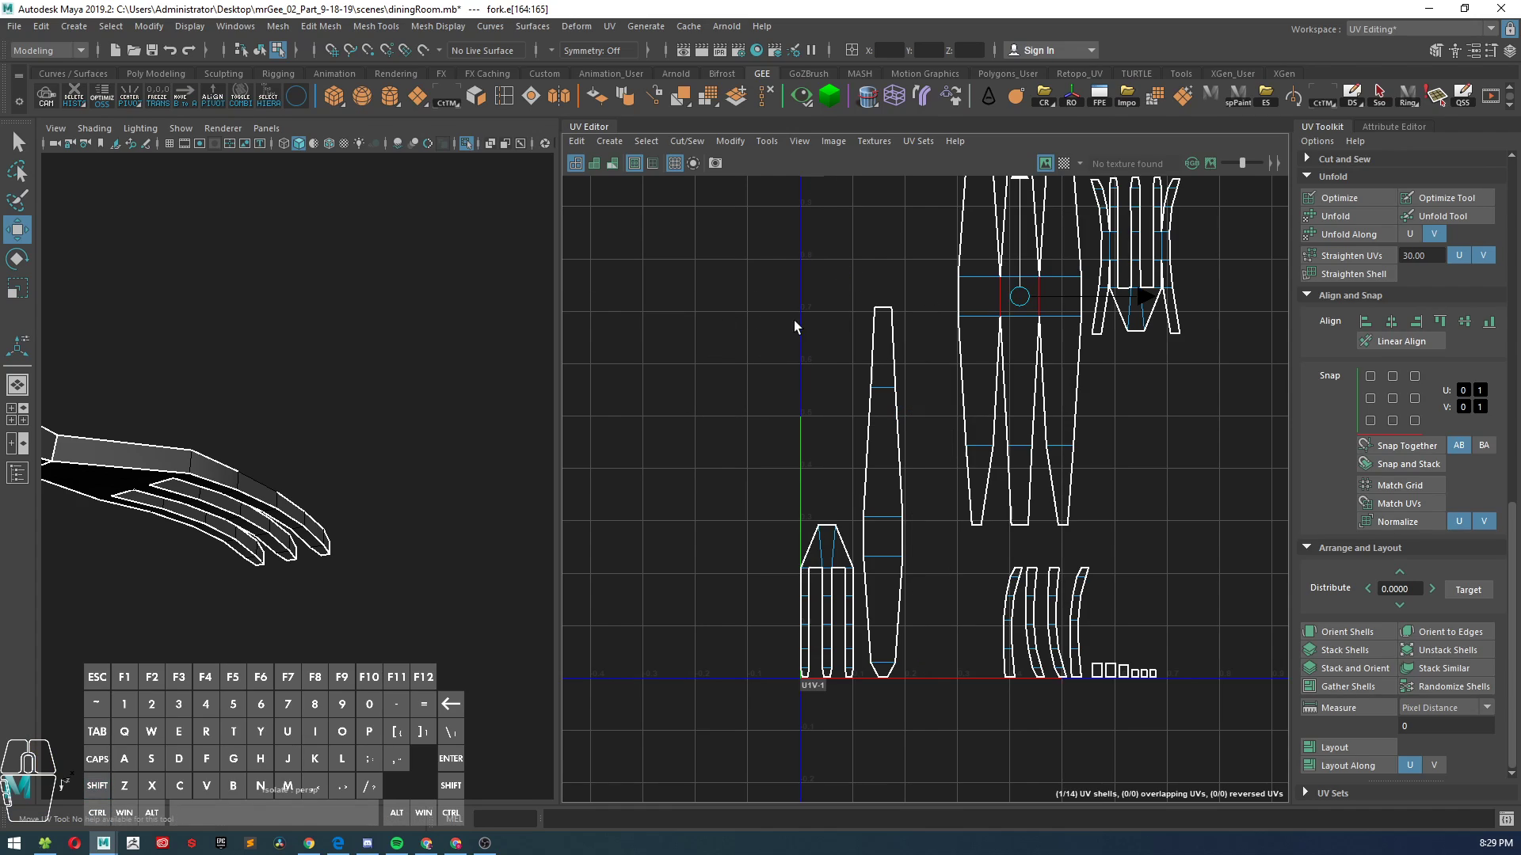
left_click(895, 314)
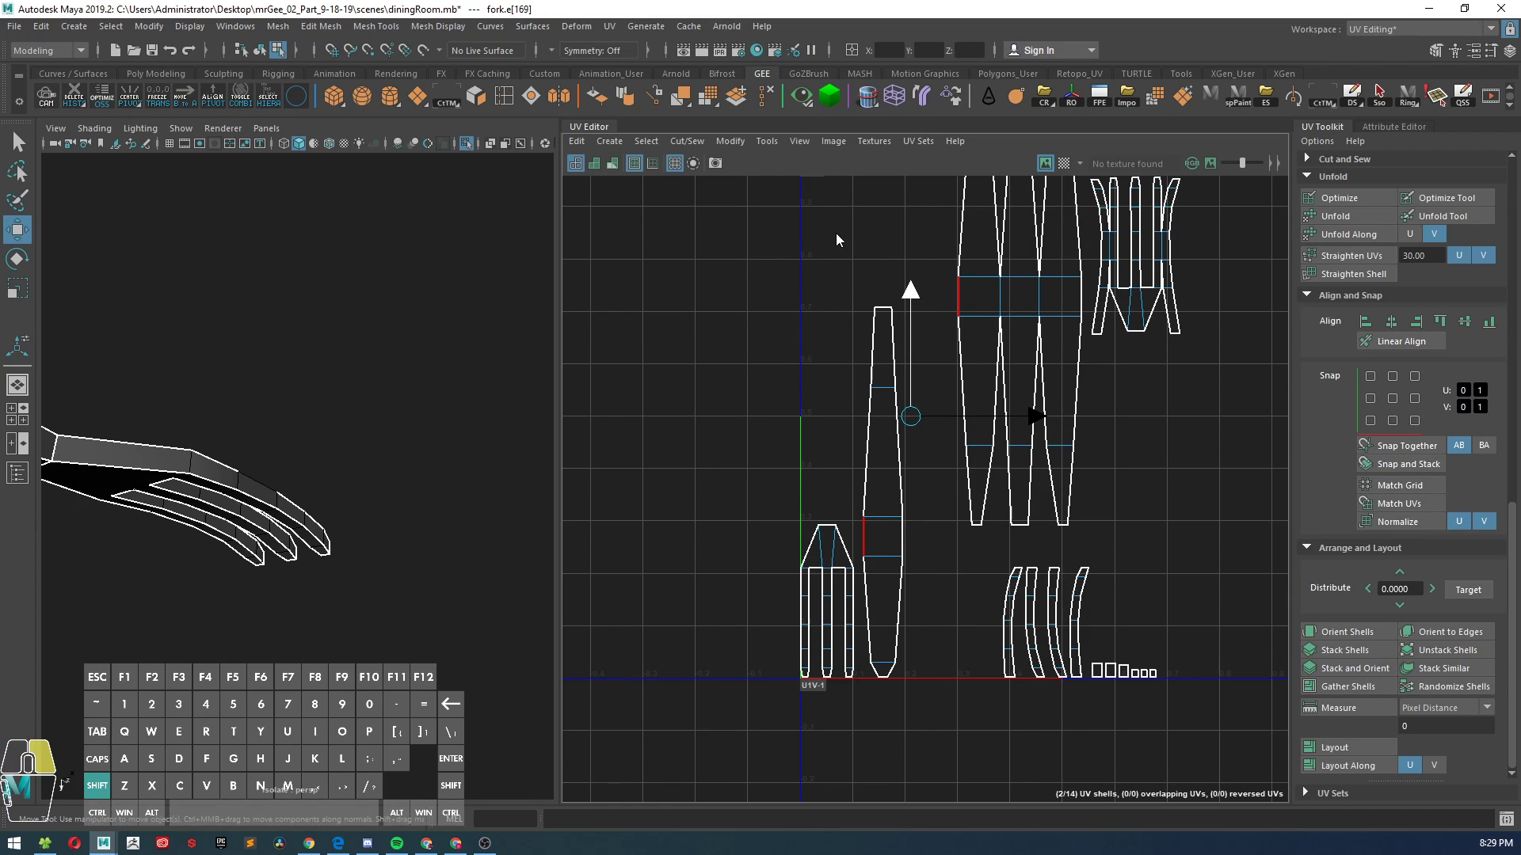
right_click_drag(836, 234, 835, 283, "shift")
scroll(933, 353, "down", 3)
middle_click_drag(1036, 395, 920, 407, "alt")
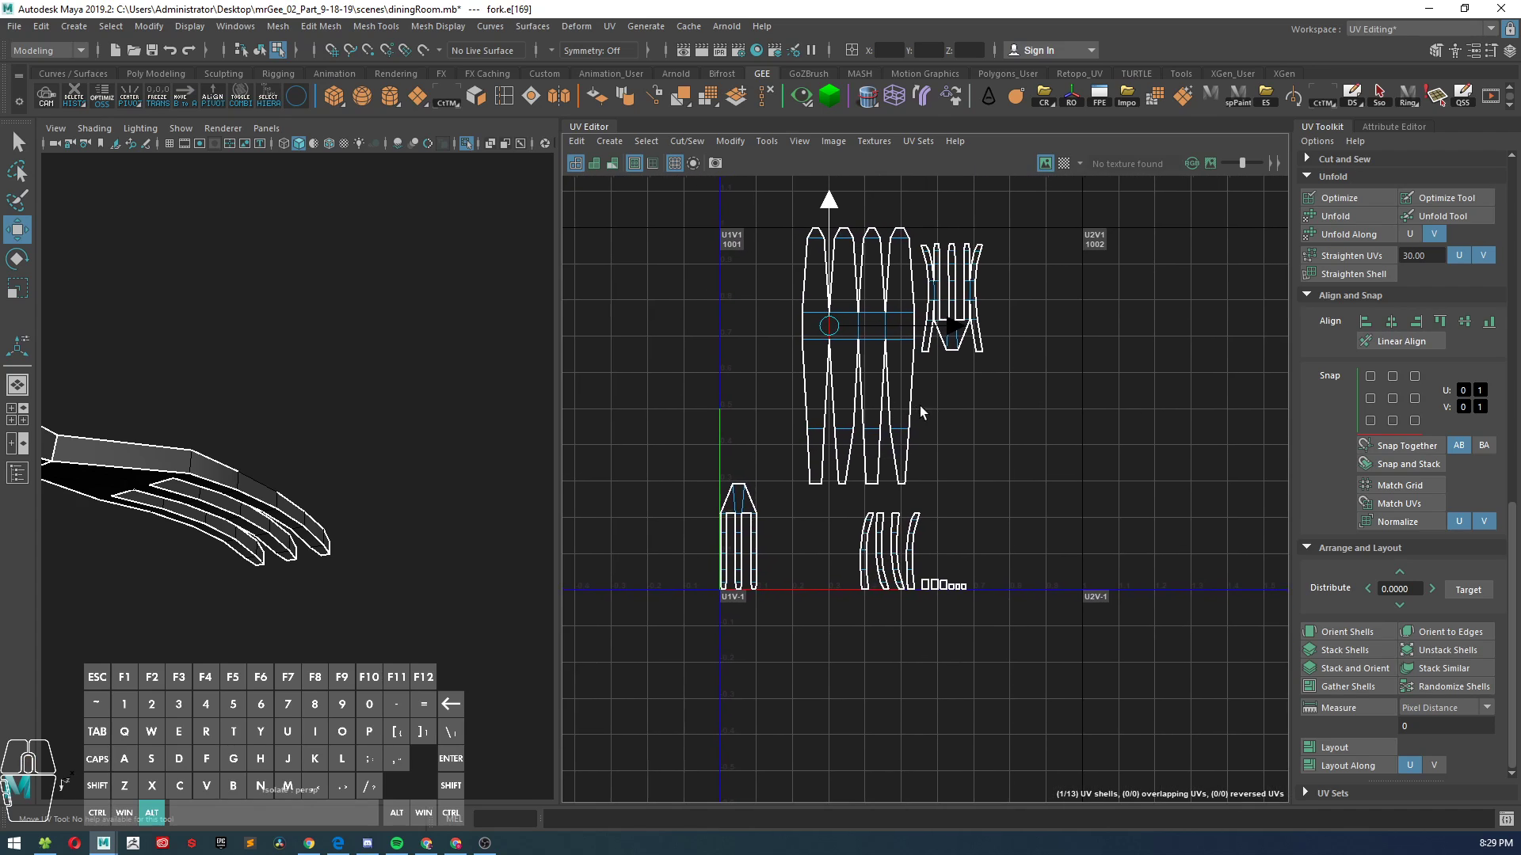
scroll(910, 432, "up", 2)
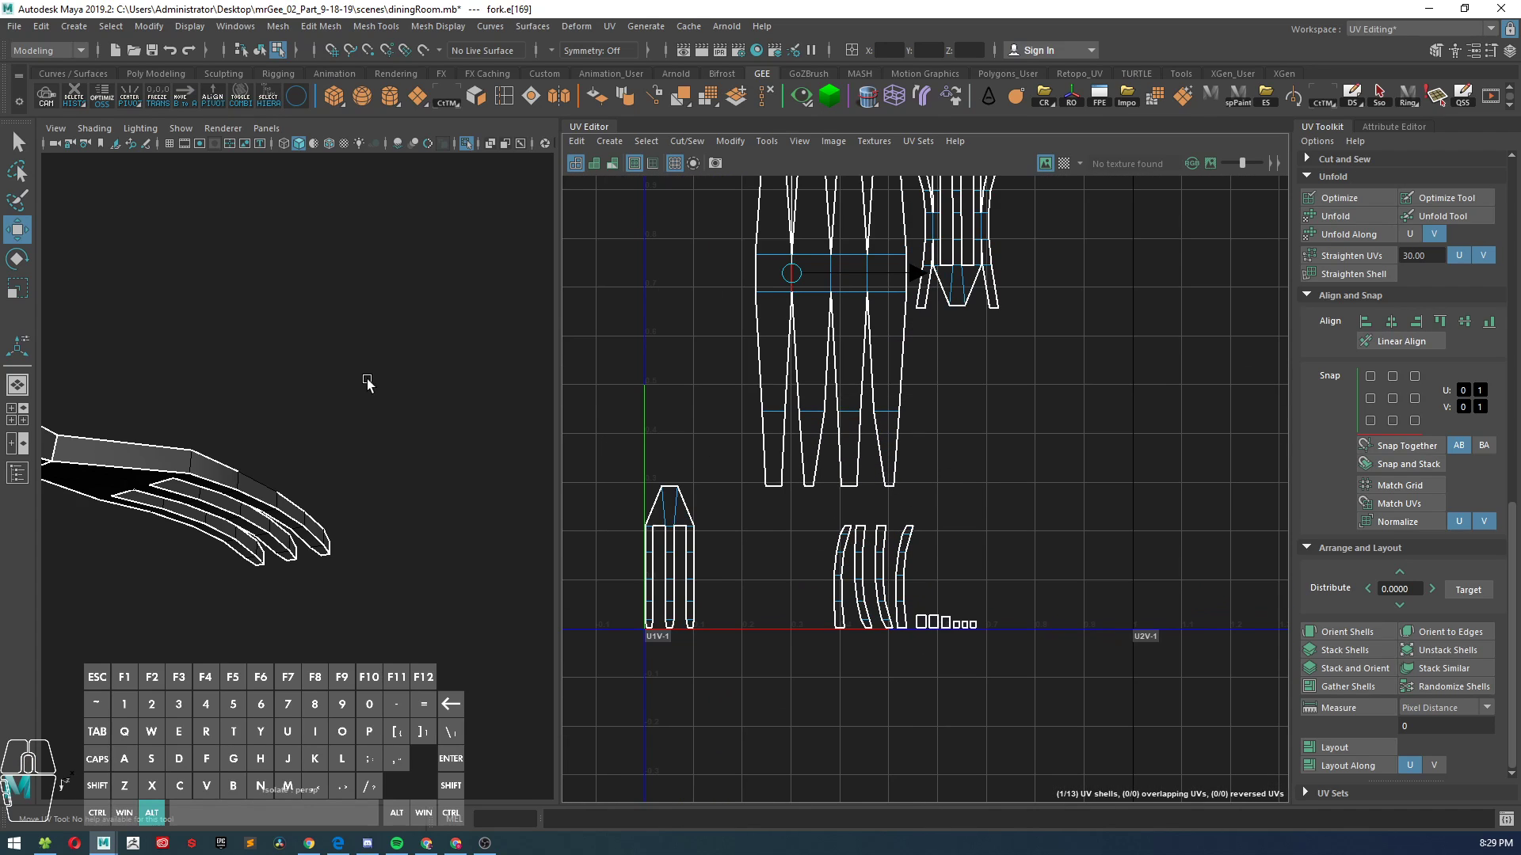
- Select the upper edge of each of the three tine tips on the model and stitch the tip caps to the tine shell
left_click_drag(368, 383, 129, 468, "alt")
right_click_drag(129, 468, 346, 492, "alt")
left_click_drag(346, 492, 289, 406, "alt")
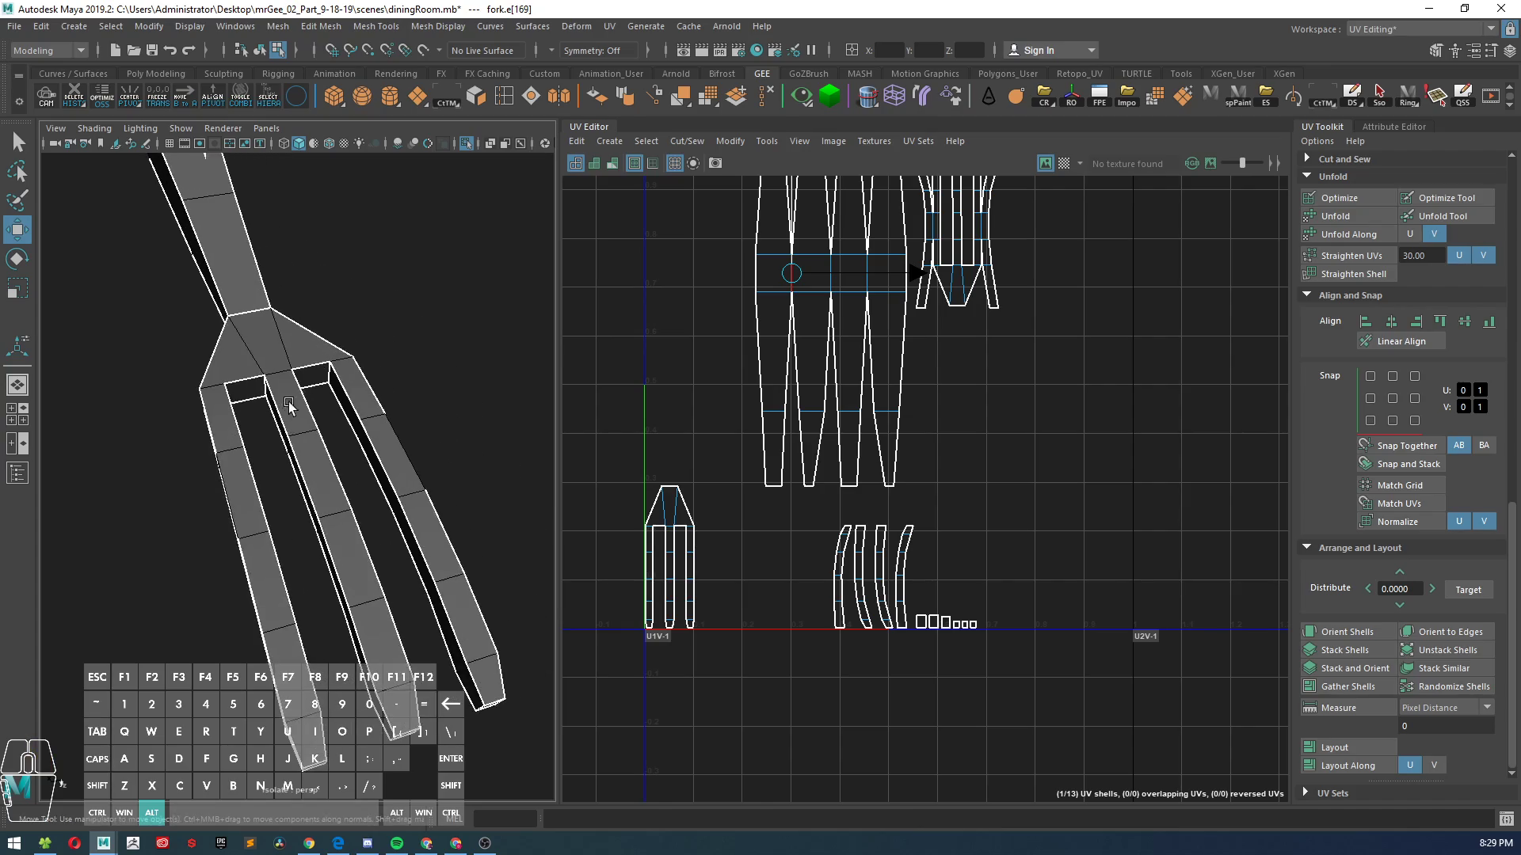
right_click_drag(289, 403, 290, 467, "alt")
left_click_drag(290, 467, 380, 416, "alt")
right_click_drag(323, 558, 324, 366)
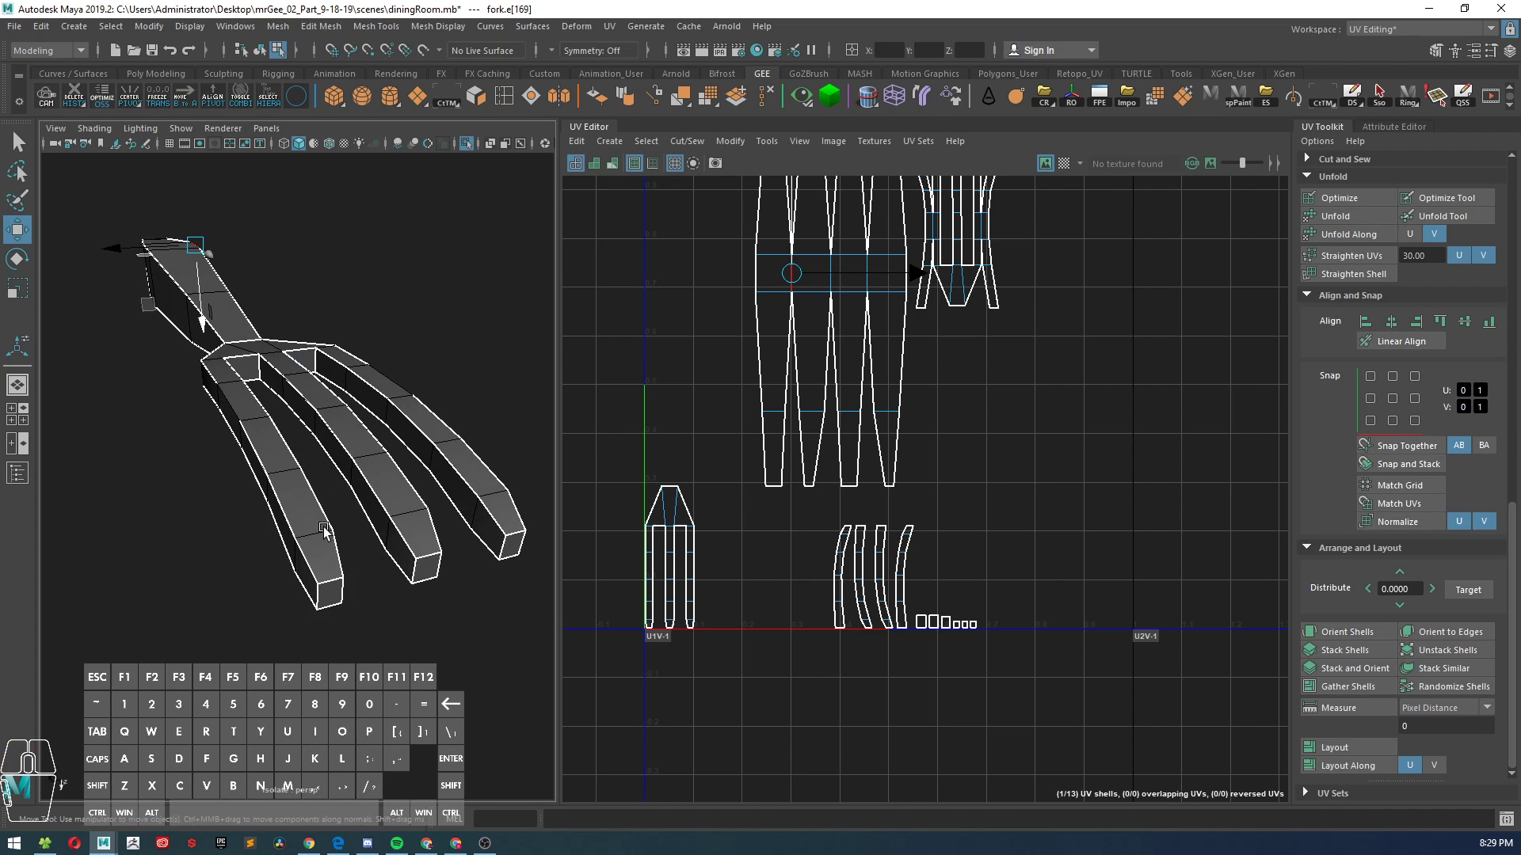
left_click(326, 586)
left_click(428, 557, "shift")
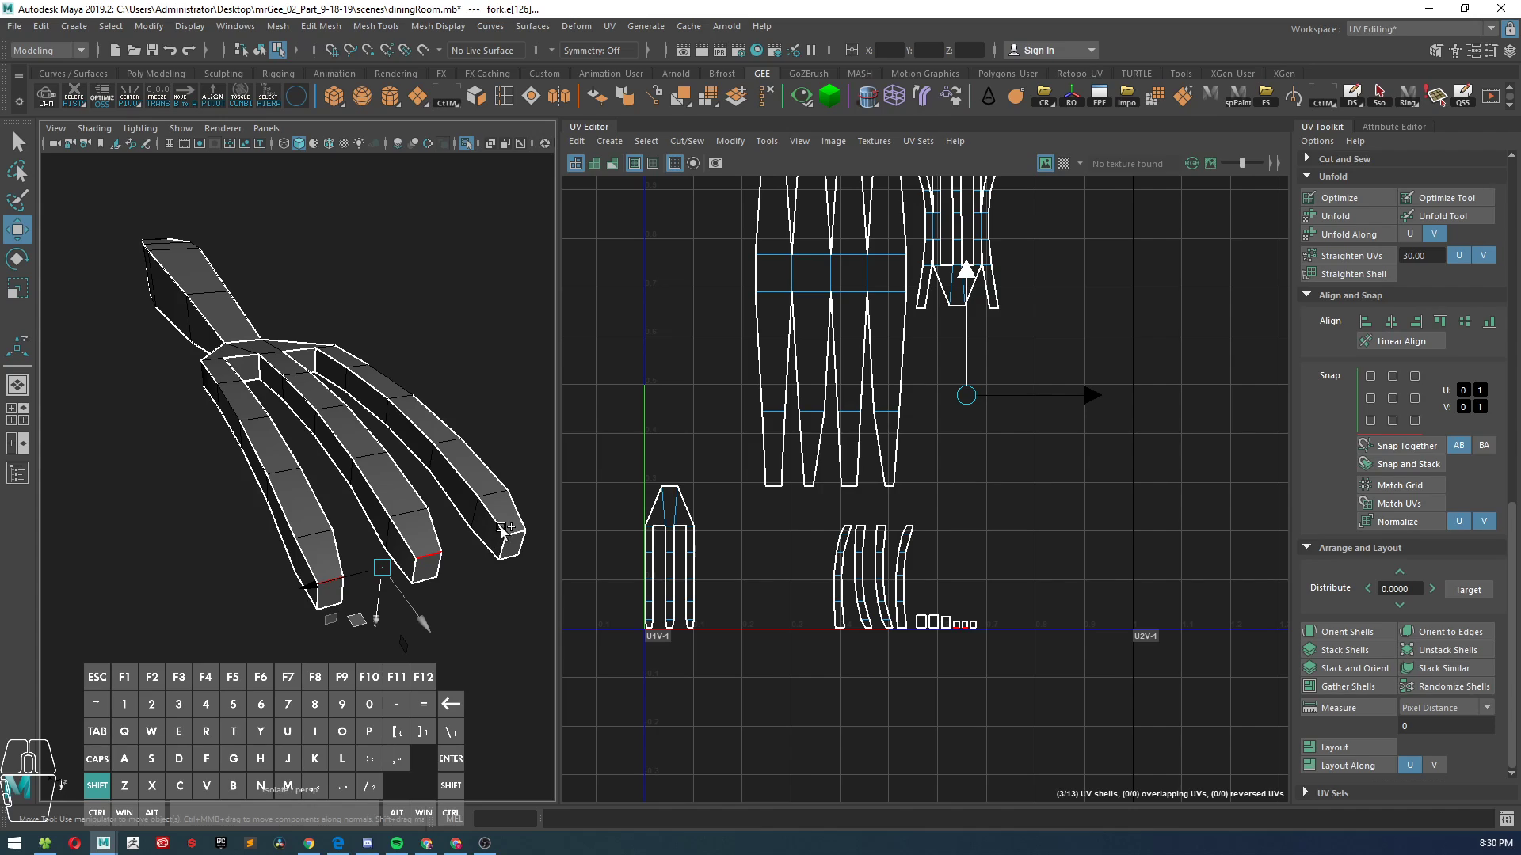
left_click(517, 533, "shift")
right_click_drag(1019, 440, 1019, 473, "shift")
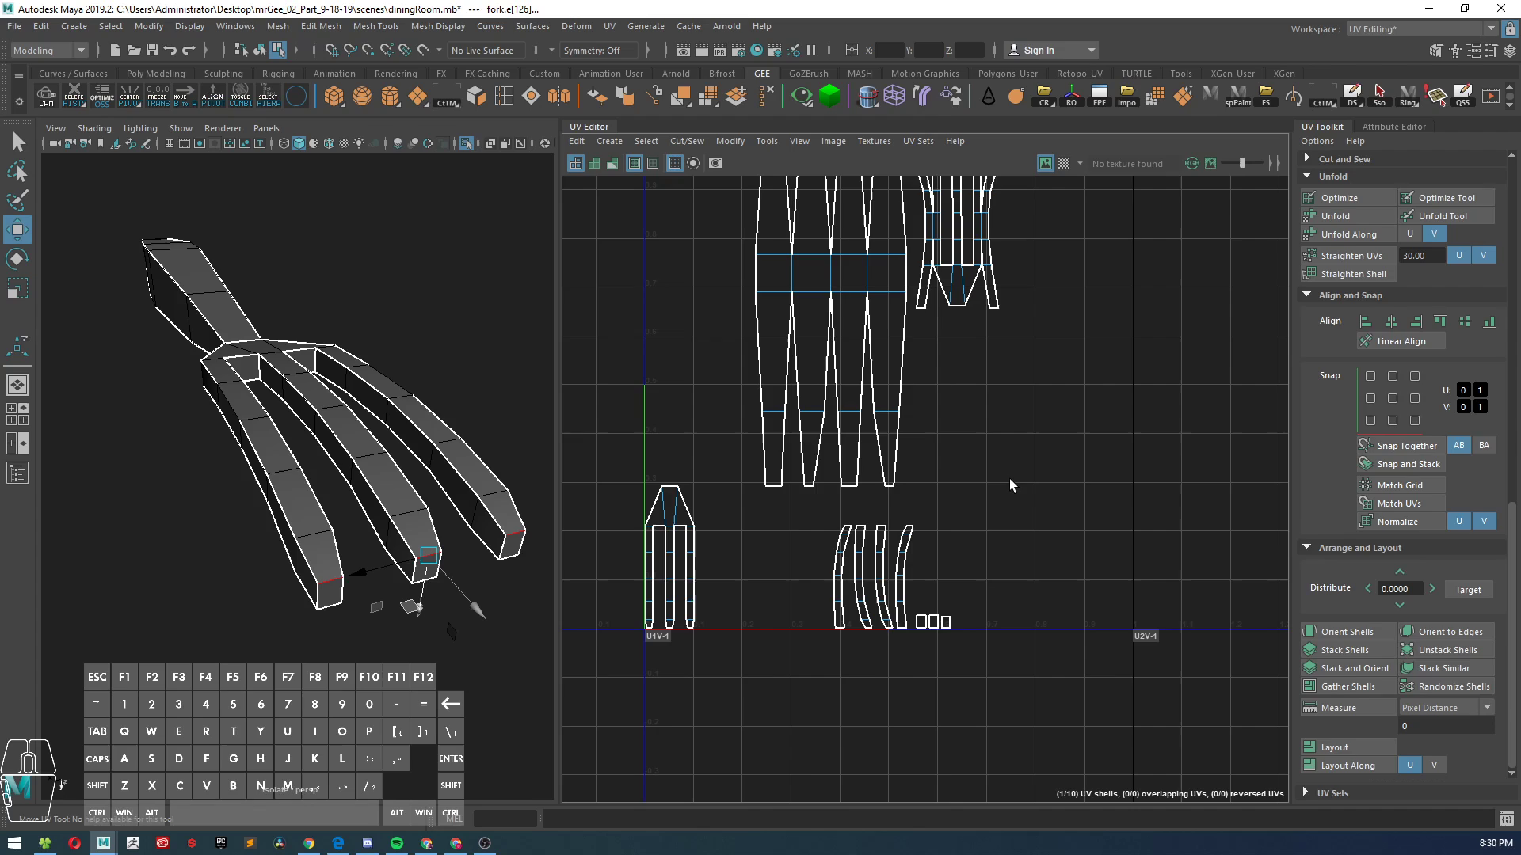
scroll(982, 449, "down", 3)
middle_click_drag(982, 449, 923, 522, "alt")
scroll(910, 472, "up", 1)
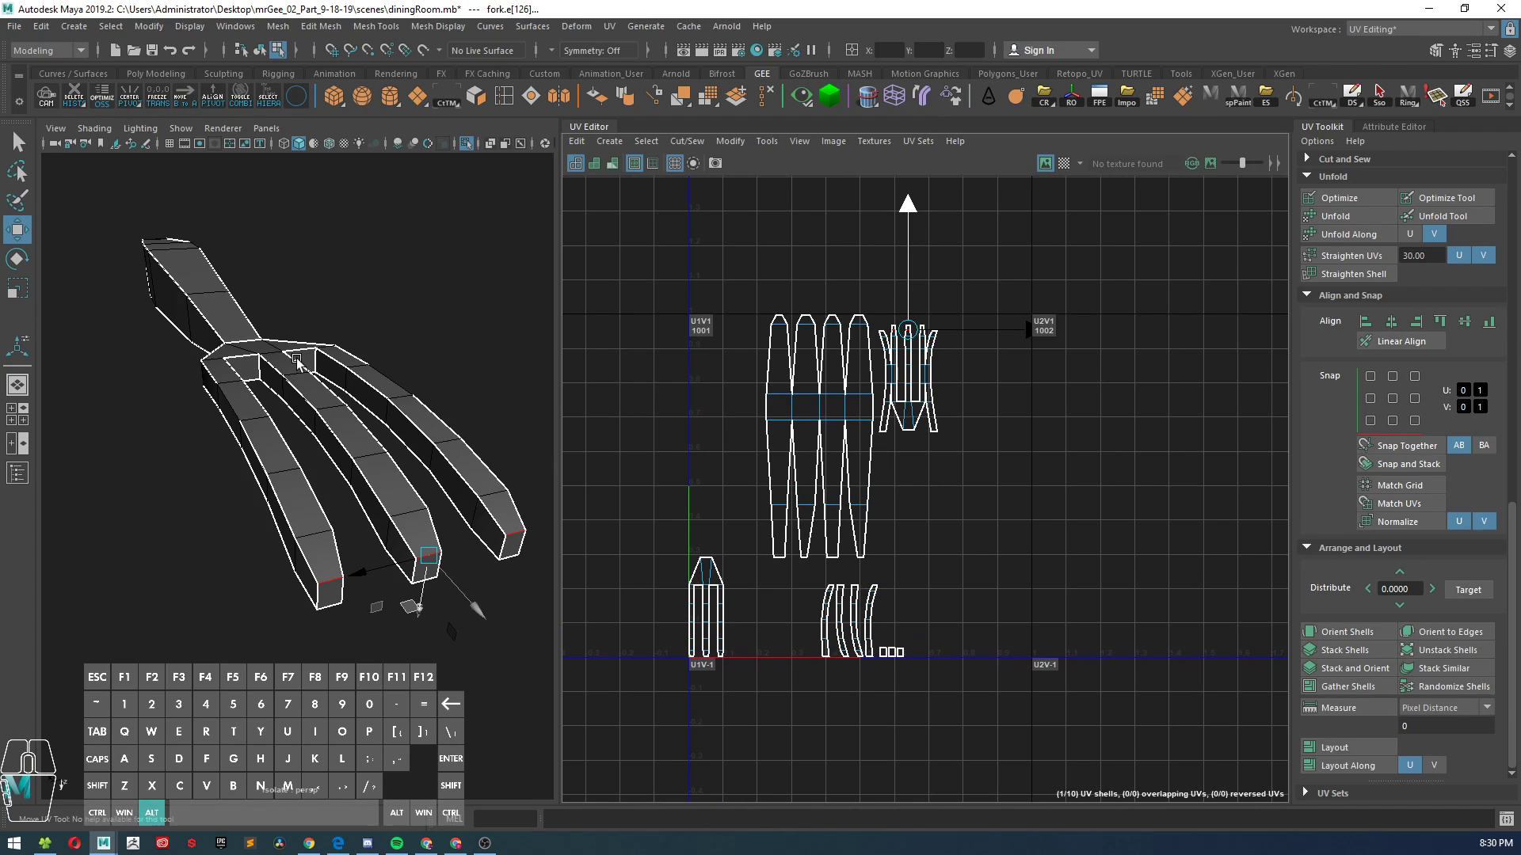
- Select the two short edges at the base of the gaps between the tines and stitch the small gap faces to the tine shell
left_click_drag(297, 361, 385, 468, "alt")
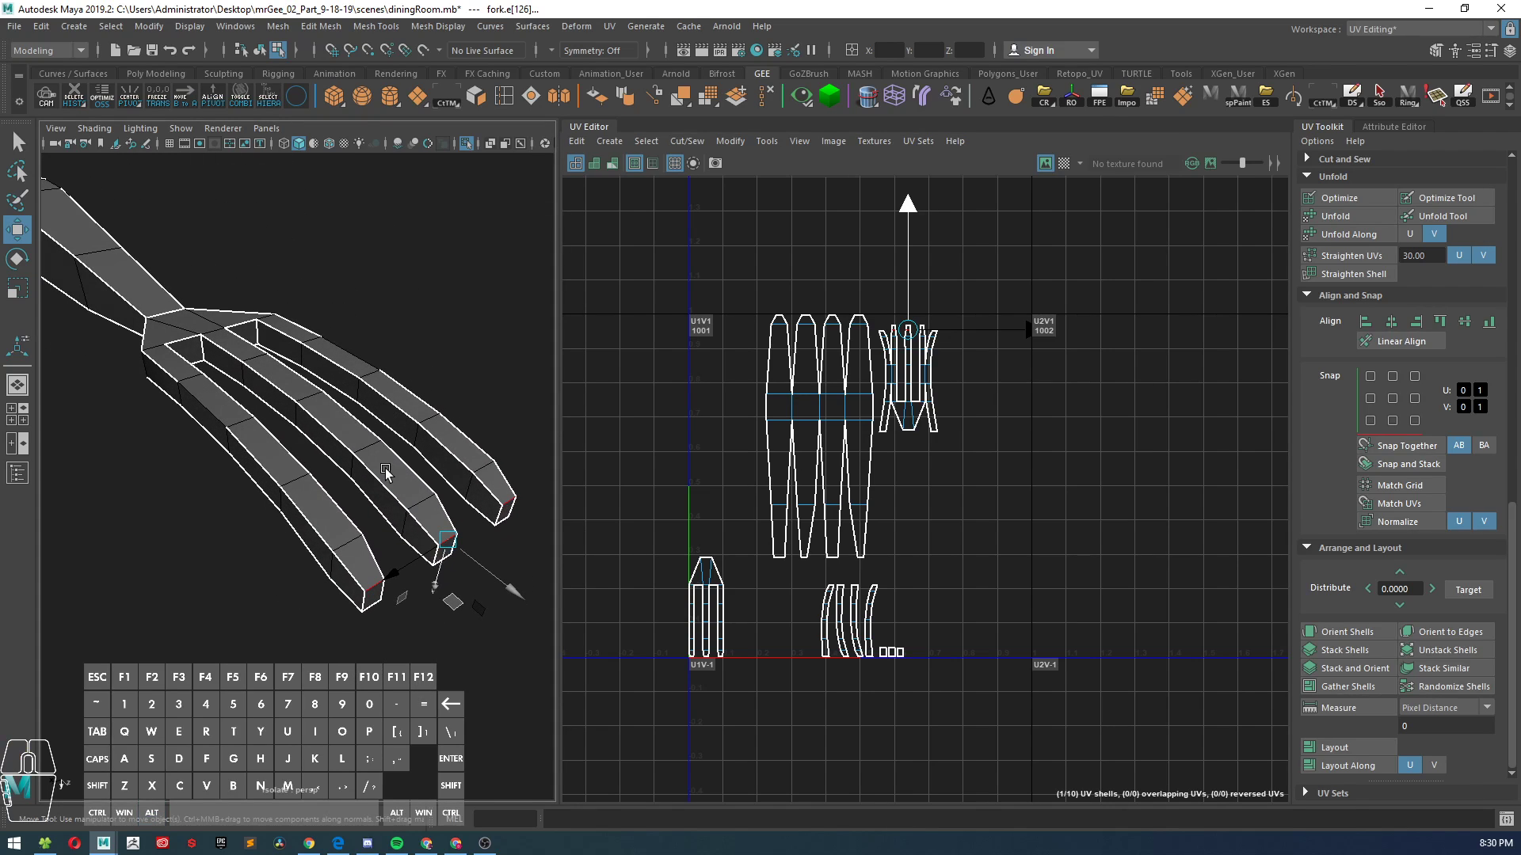
left_click_drag(226, 387, 400, 517, "alt")
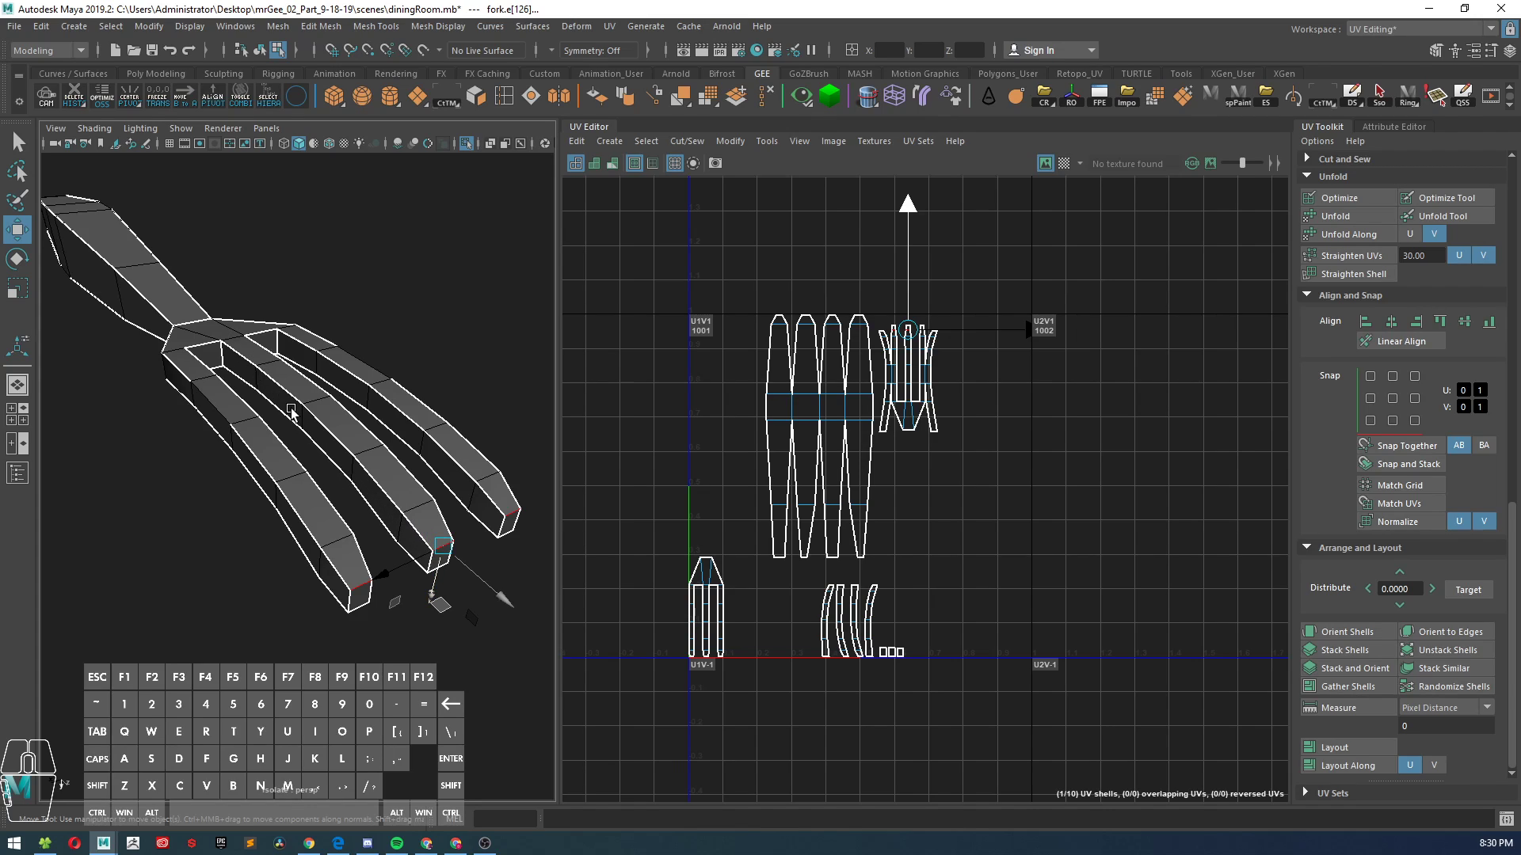
left_click_drag(384, 415, 365, 364, "alt")
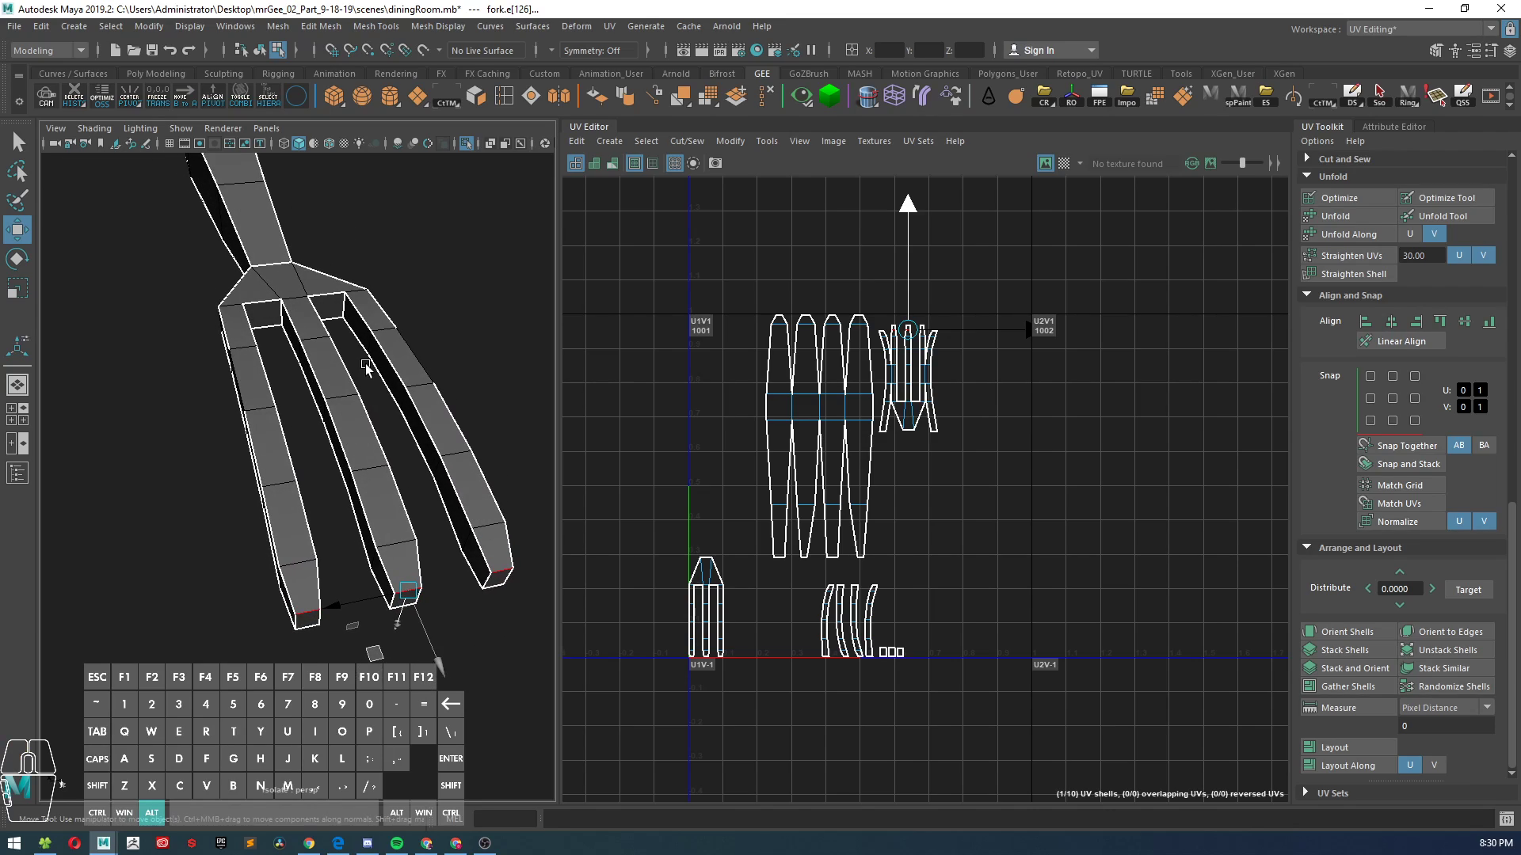
right_click_drag(338, 302, 347, 448, "alt")
middle_click_drag(347, 447, 244, 466, "alt")
left_click_drag(244, 466, 243, 372, "alt")
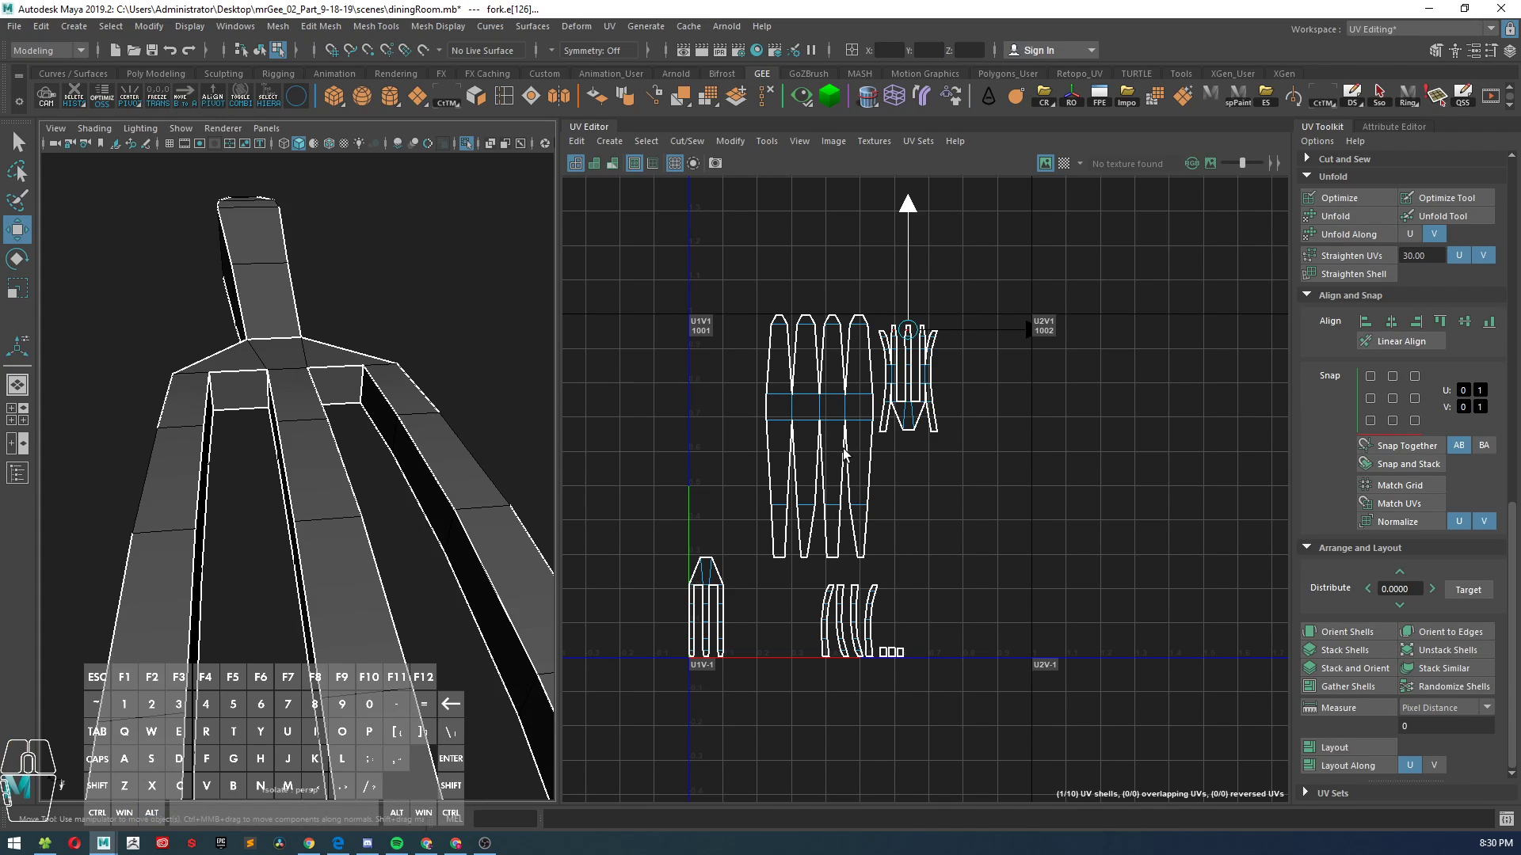
scroll(971, 425, "up", 4)
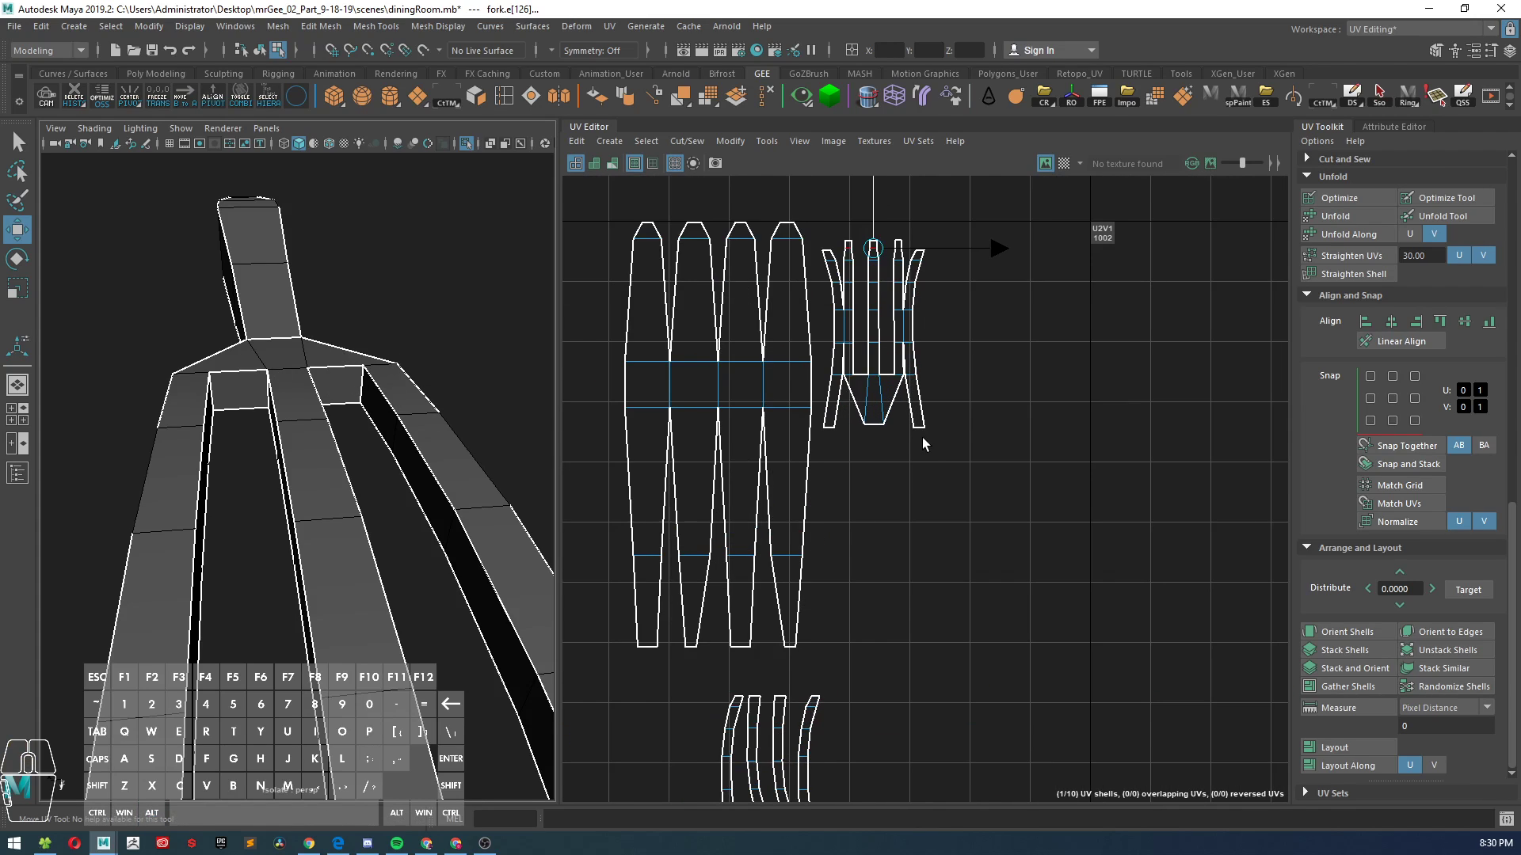
right_click(871, 343)
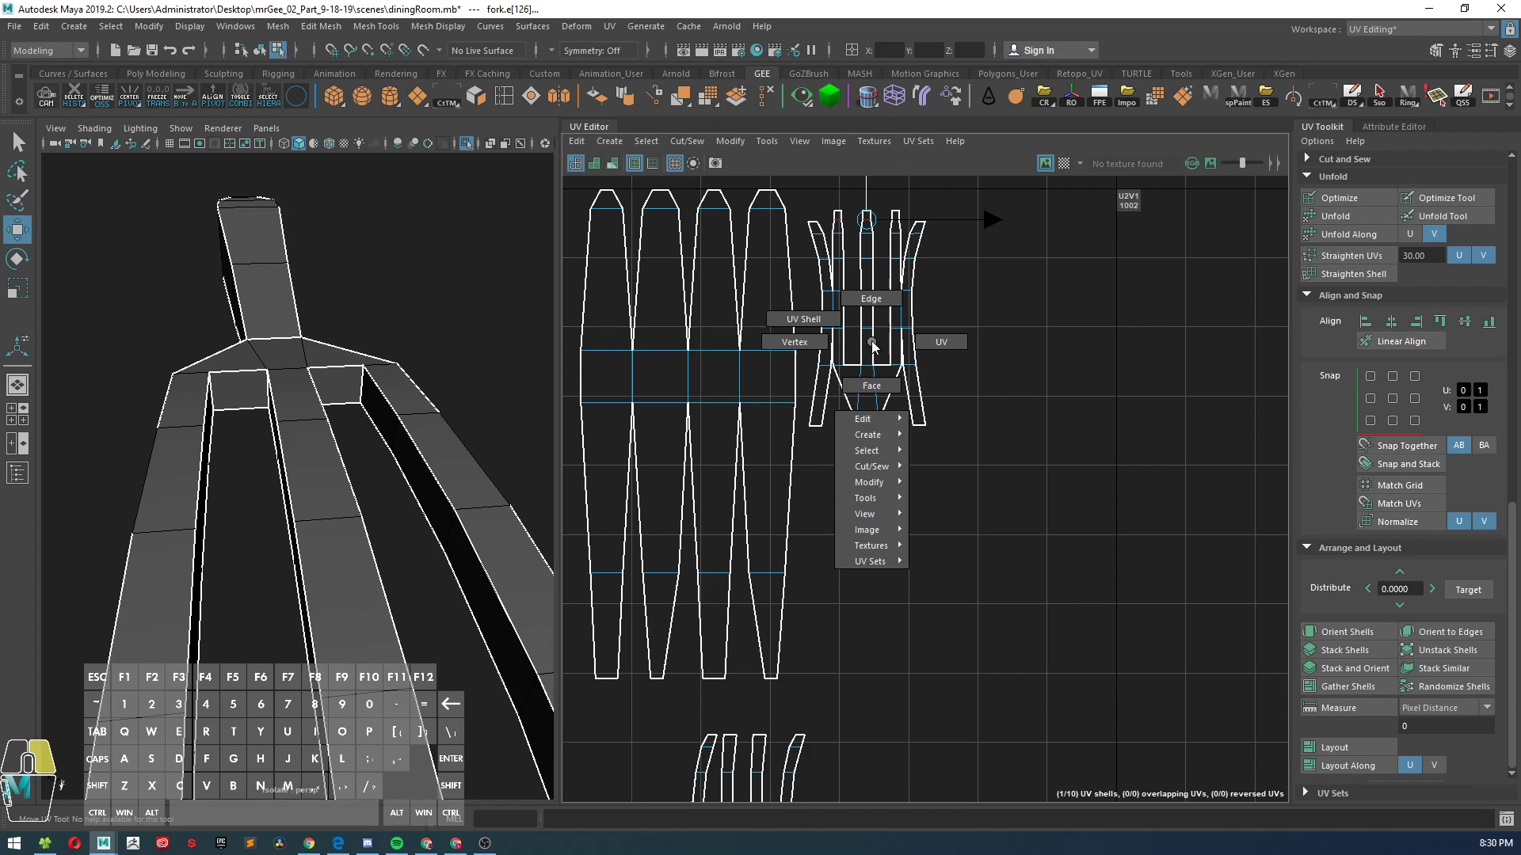
right_click_drag(869, 299, 870, 301)
scroll(876, 378, "up", 4)
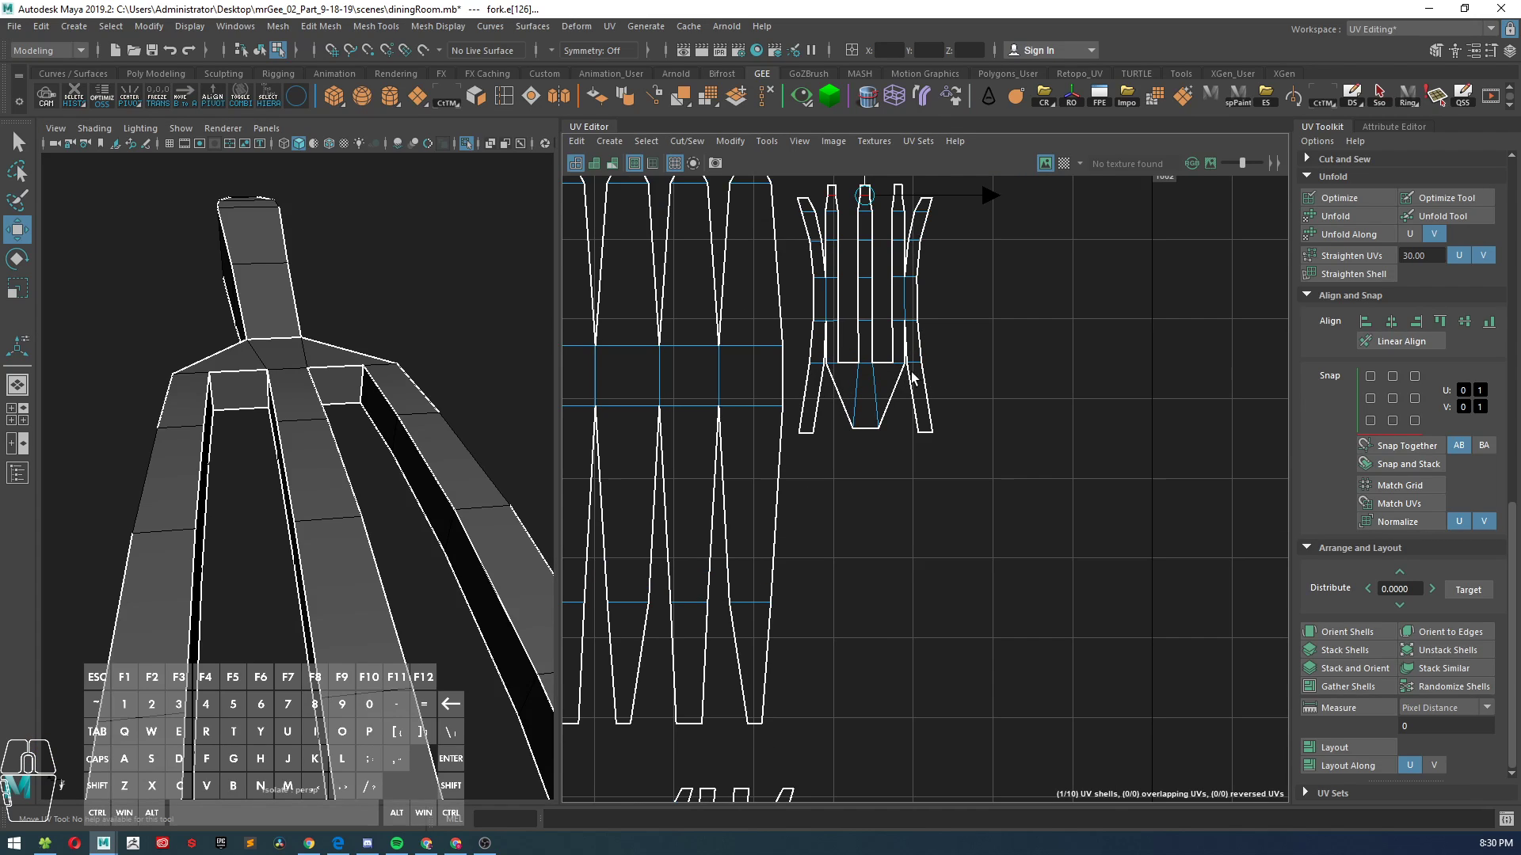
scroll(876, 372, "up", 1)
left_click(882, 374)
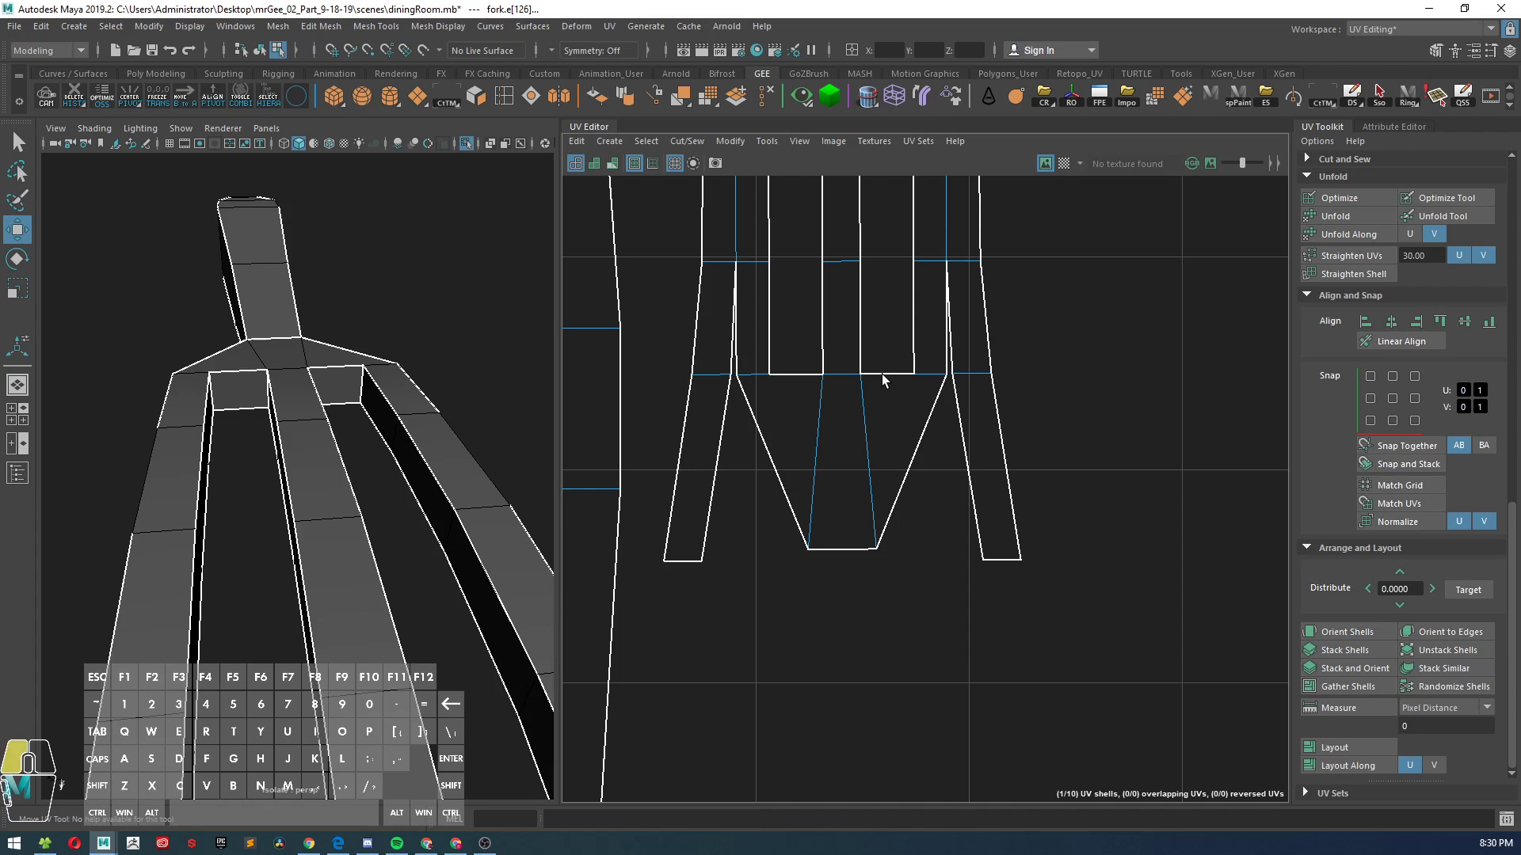
left_click(787, 374, "shift")
right_click_drag(1052, 357, 1045, 402, "shift")
scroll(920, 453, "down", 8)
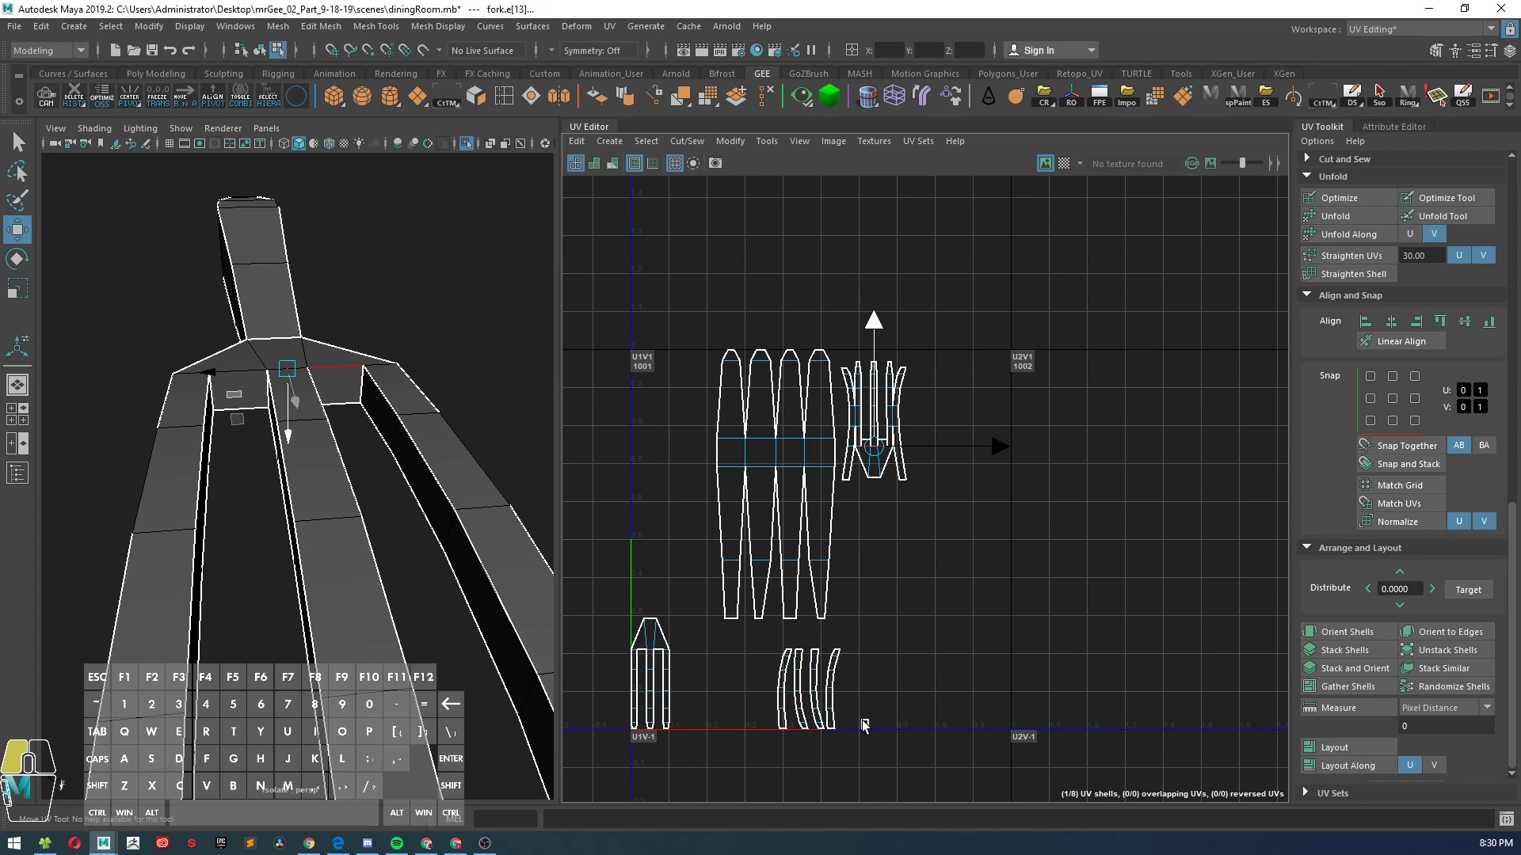
- Select the edge of the handle's end face on the model and stitch the end cap to the handle shell
left_click(863, 723)
right_click_drag(336, 556, 155, 455, "alt")
left_click_drag(155, 455, 445, 445, "alt")
middle_click_drag(293, 514, 468, 396, "alt")
right_click_drag(388, 452, 369, 524, "alt")
left_click(363, 557)
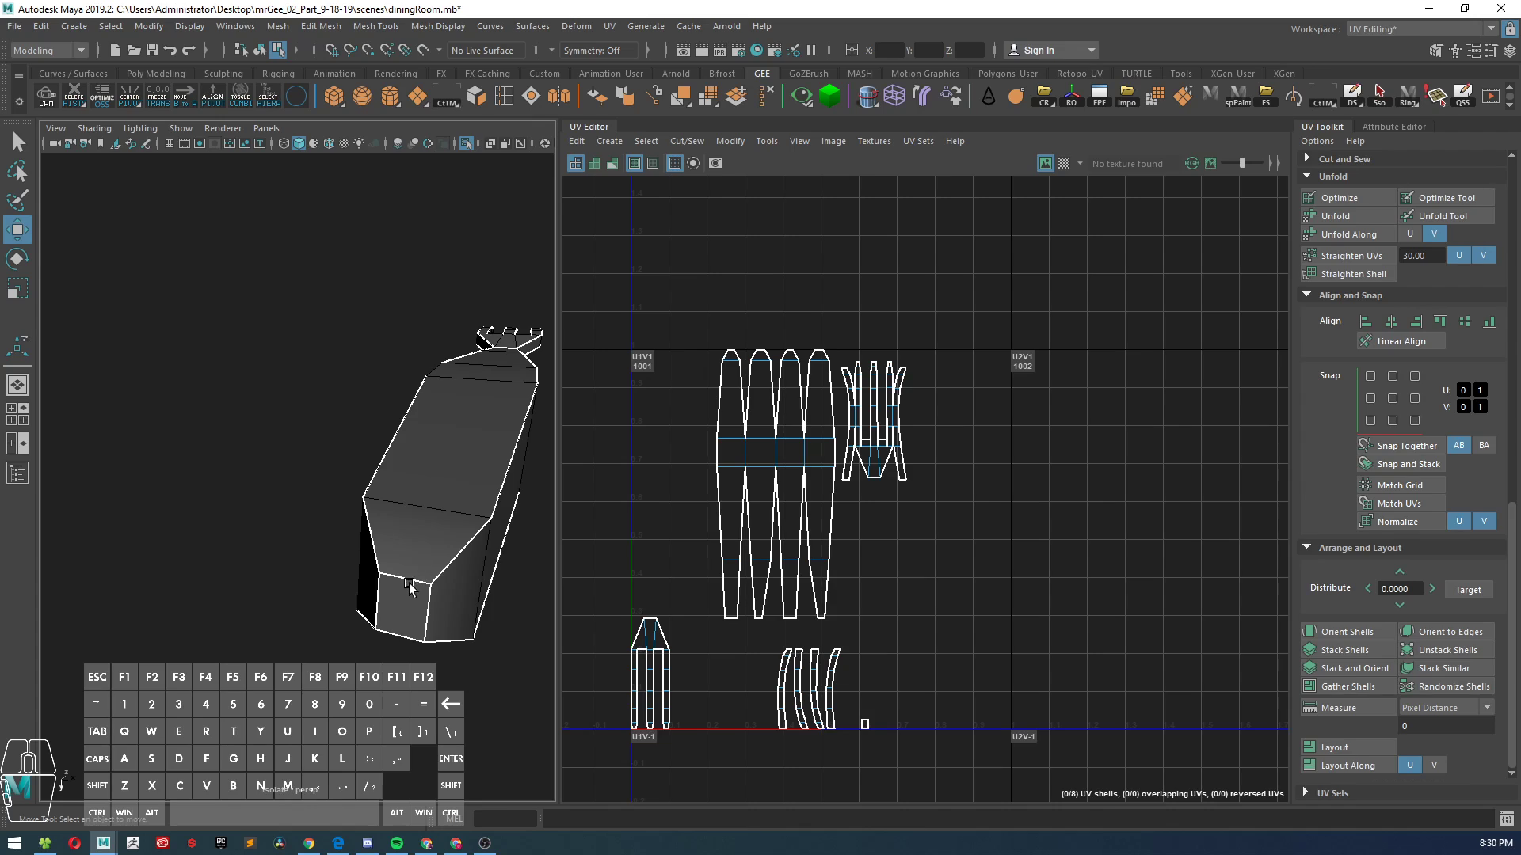
left_click(409, 586)
right_click_drag(968, 629, 956, 675, "shift")
scroll(931, 643, "down", 2)
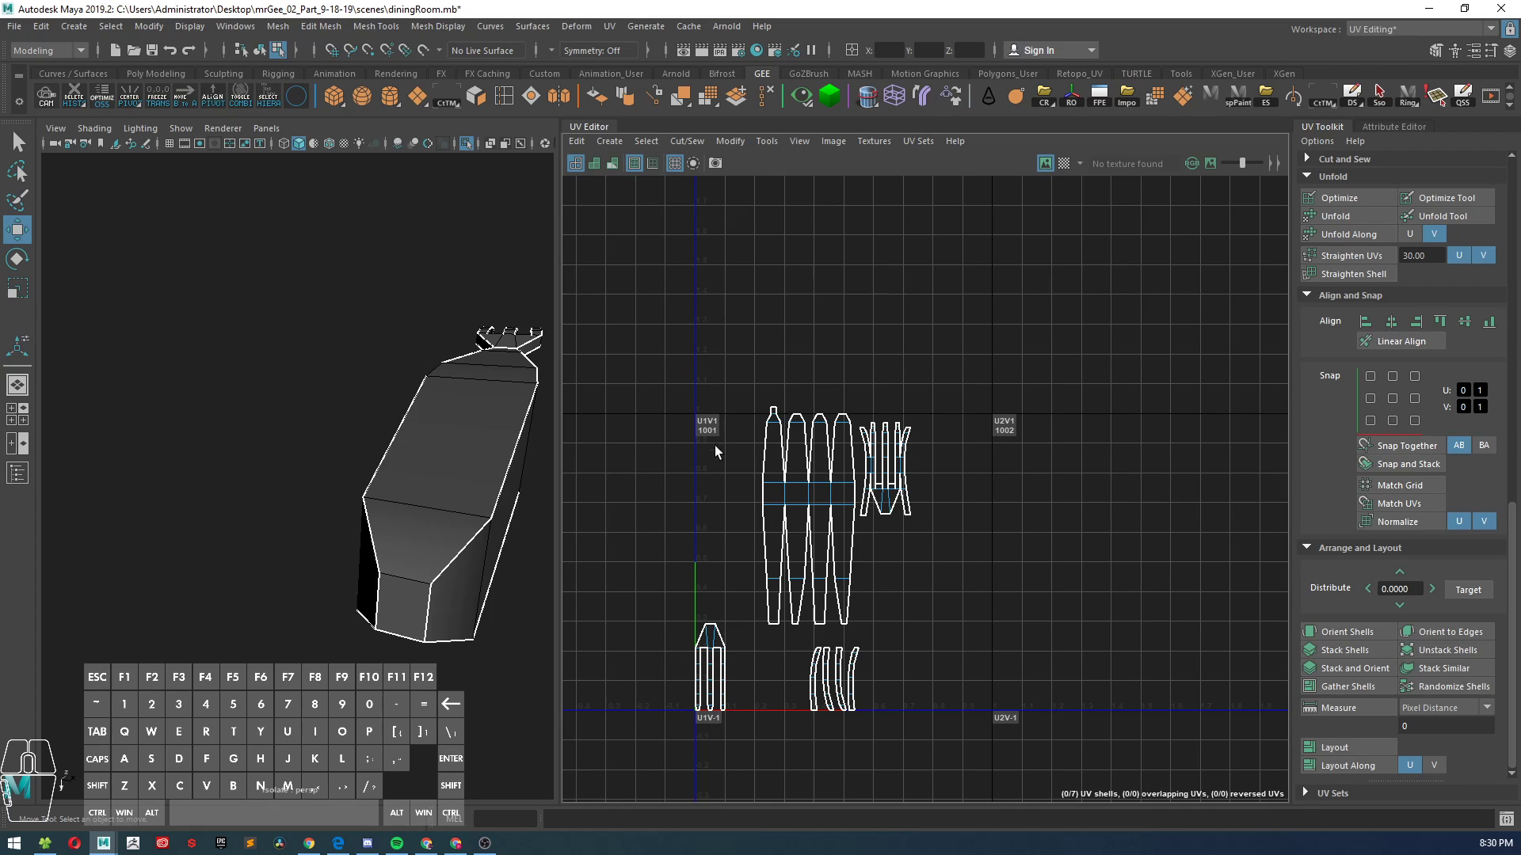
- Select all the fork's UV shells and run an automatic Layout to pack them into the UV tile
right_click_drag(720, 455, 660, 436)
left_click_drag(644, 350, 1019, 776)
left_click(1337, 747)
left_click(1096, 658)
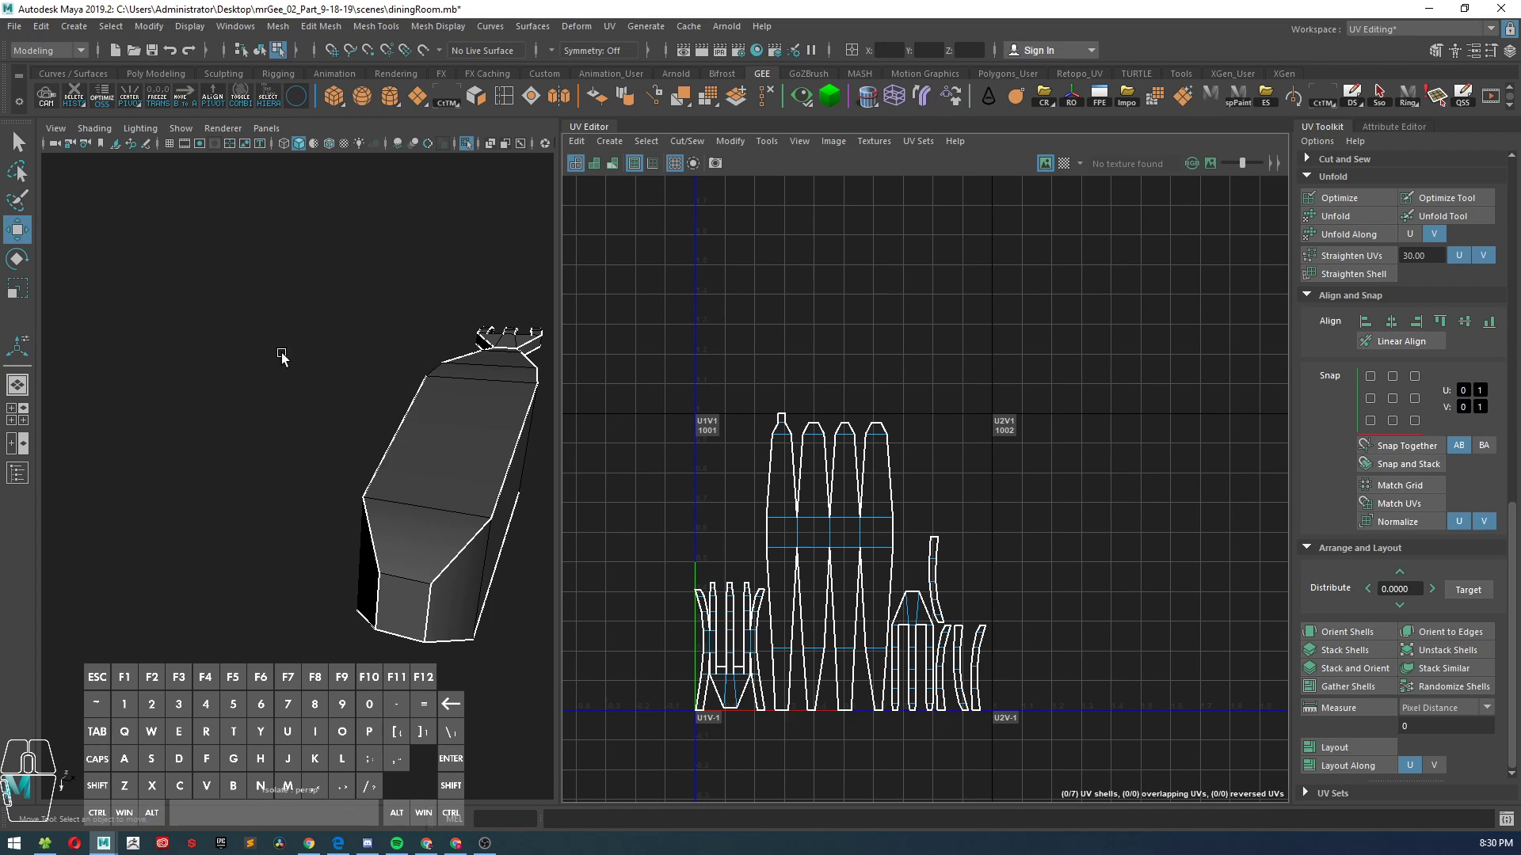
- Return to object mode, turn off the fork's isolation and select the plate, knife and fork
right_click_drag(282, 353, 143, 349, "alt")
right_click_drag(311, 395, 266, 401, "alt")
left_click_drag(269, 404, 329, 469, "alt")
right_click_drag(325, 470, 403, 358)
left_click(466, 142)
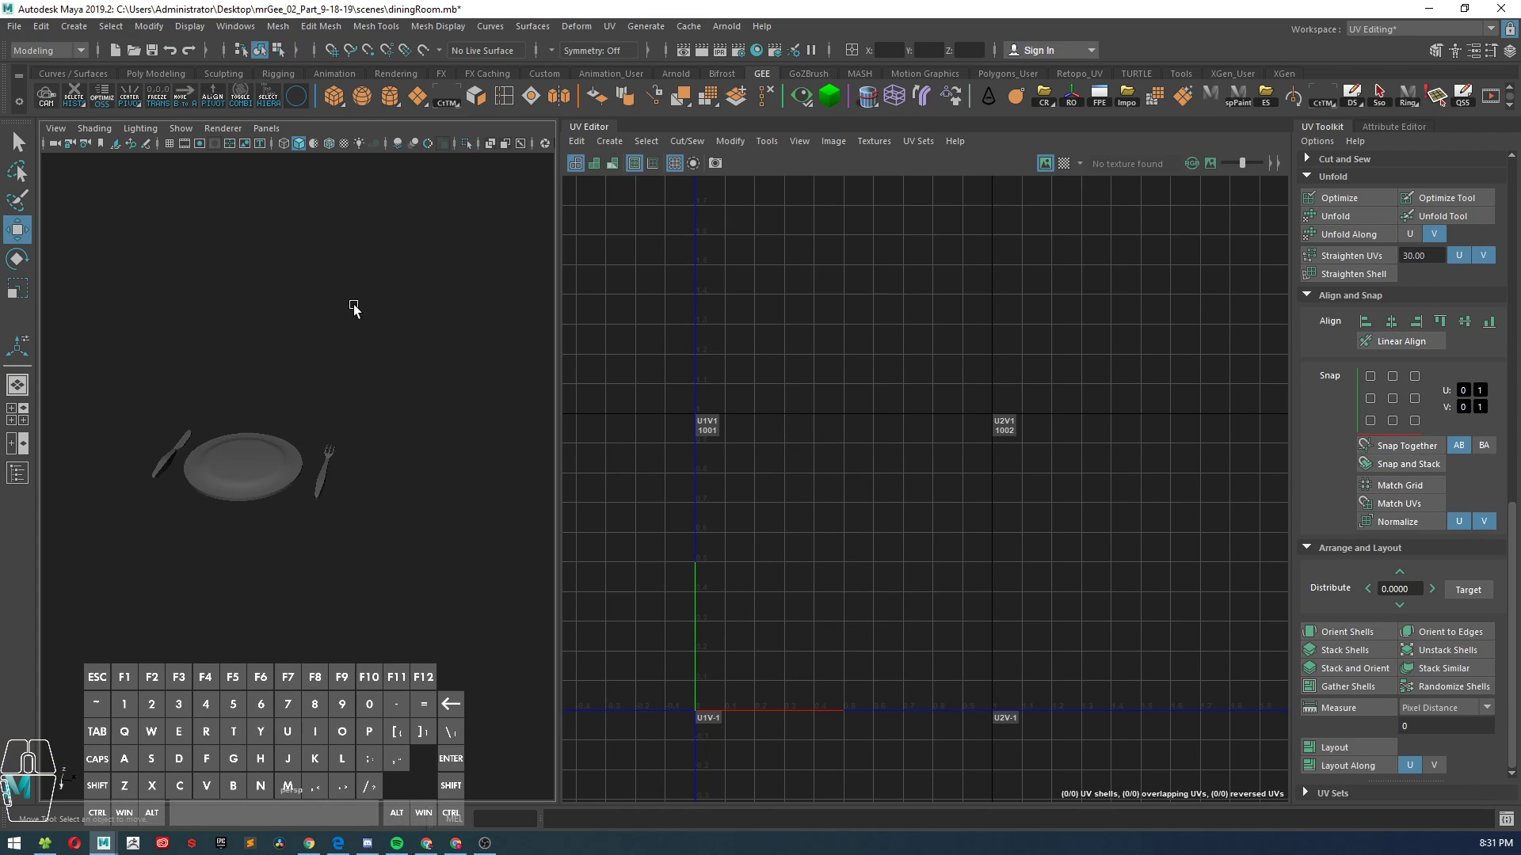
left_click_drag(135, 377, 316, 499)
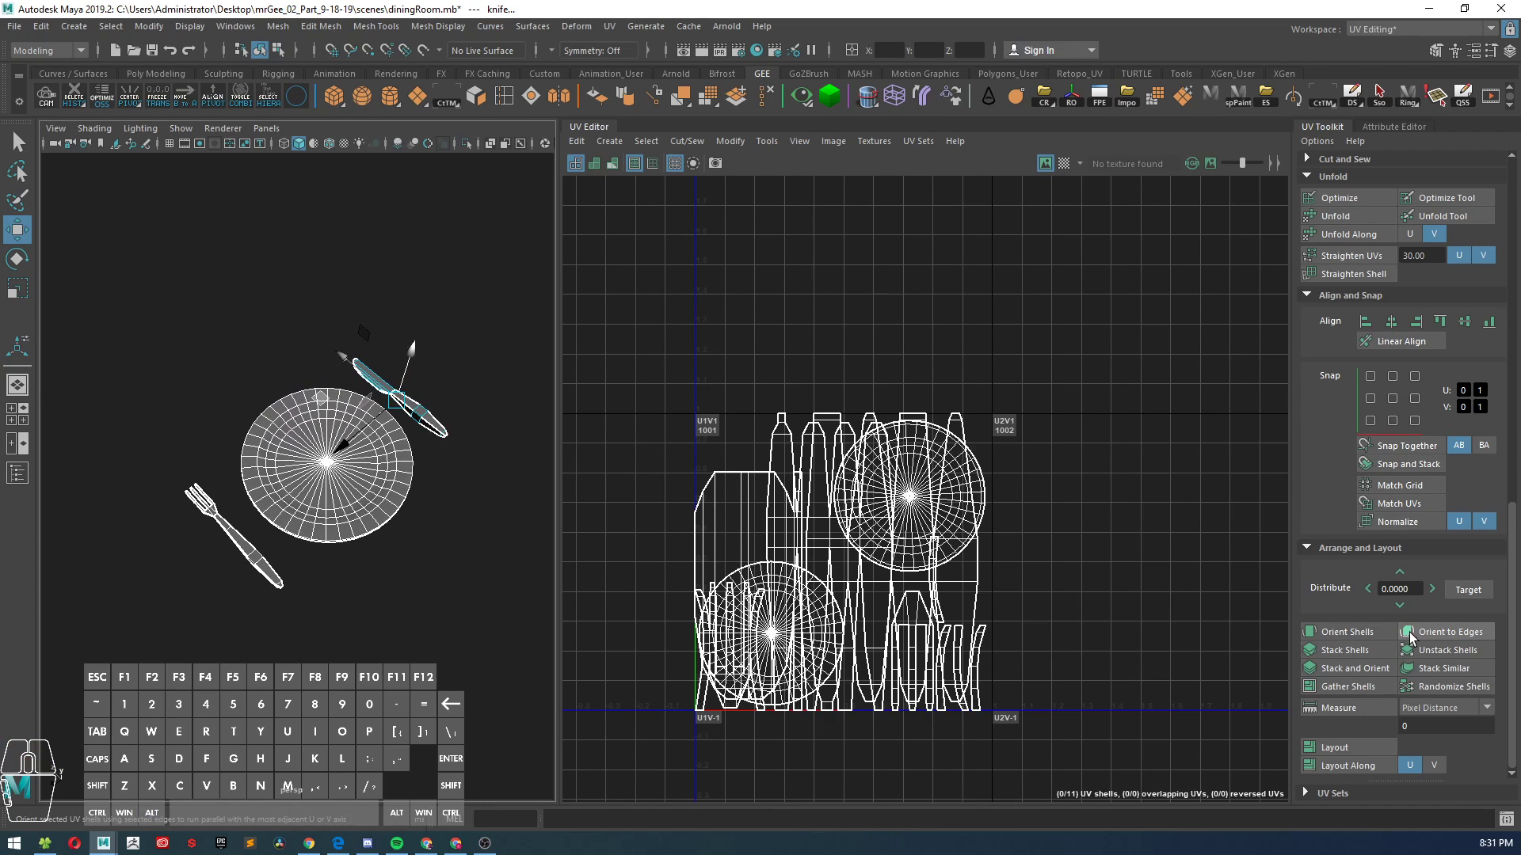
- Get the texel density of the selected plate, knife and fork at map size 512 and set it on all of them
scroll(1416, 562, "up", 8)
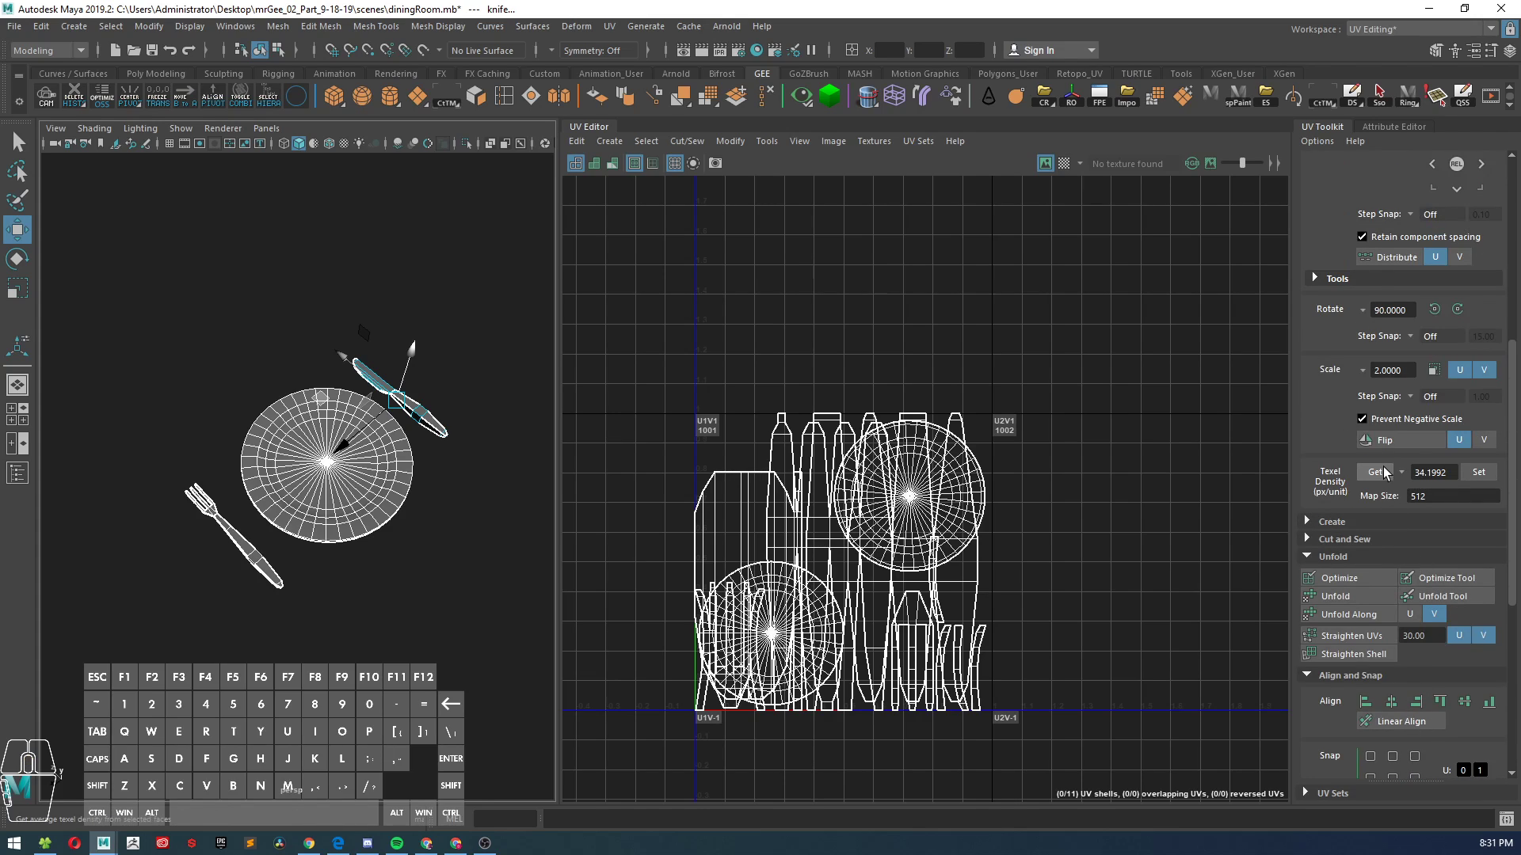
left_click(1376, 474)
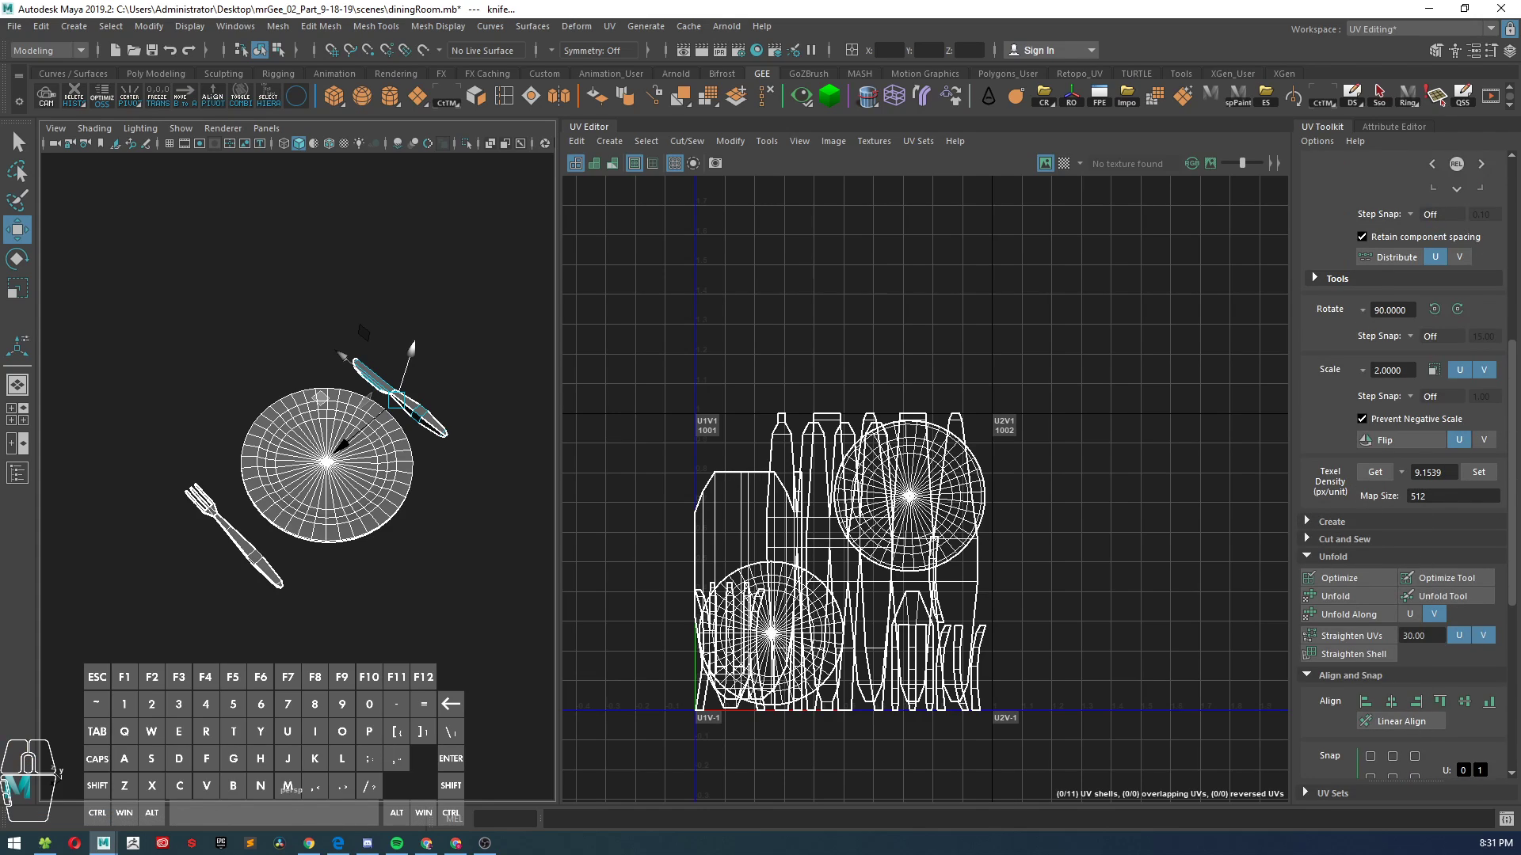
left_click(1478, 472)
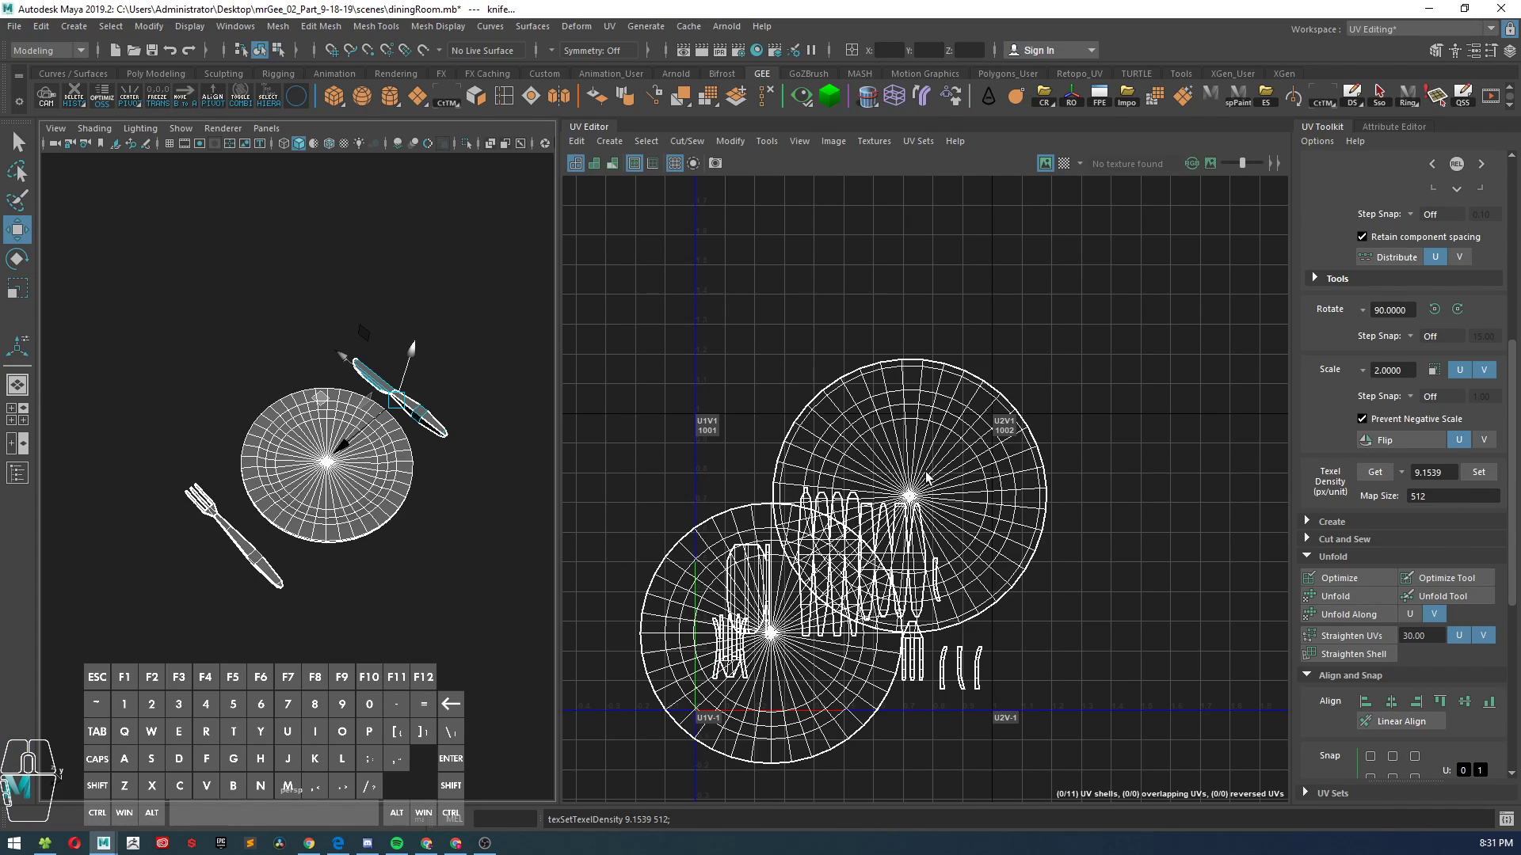
- Select all UV shells of the plate, knife and fork and run an automatic Layout into the UV tile
scroll(861, 461, "down", 1)
scroll(1344, 575, "down", 2)
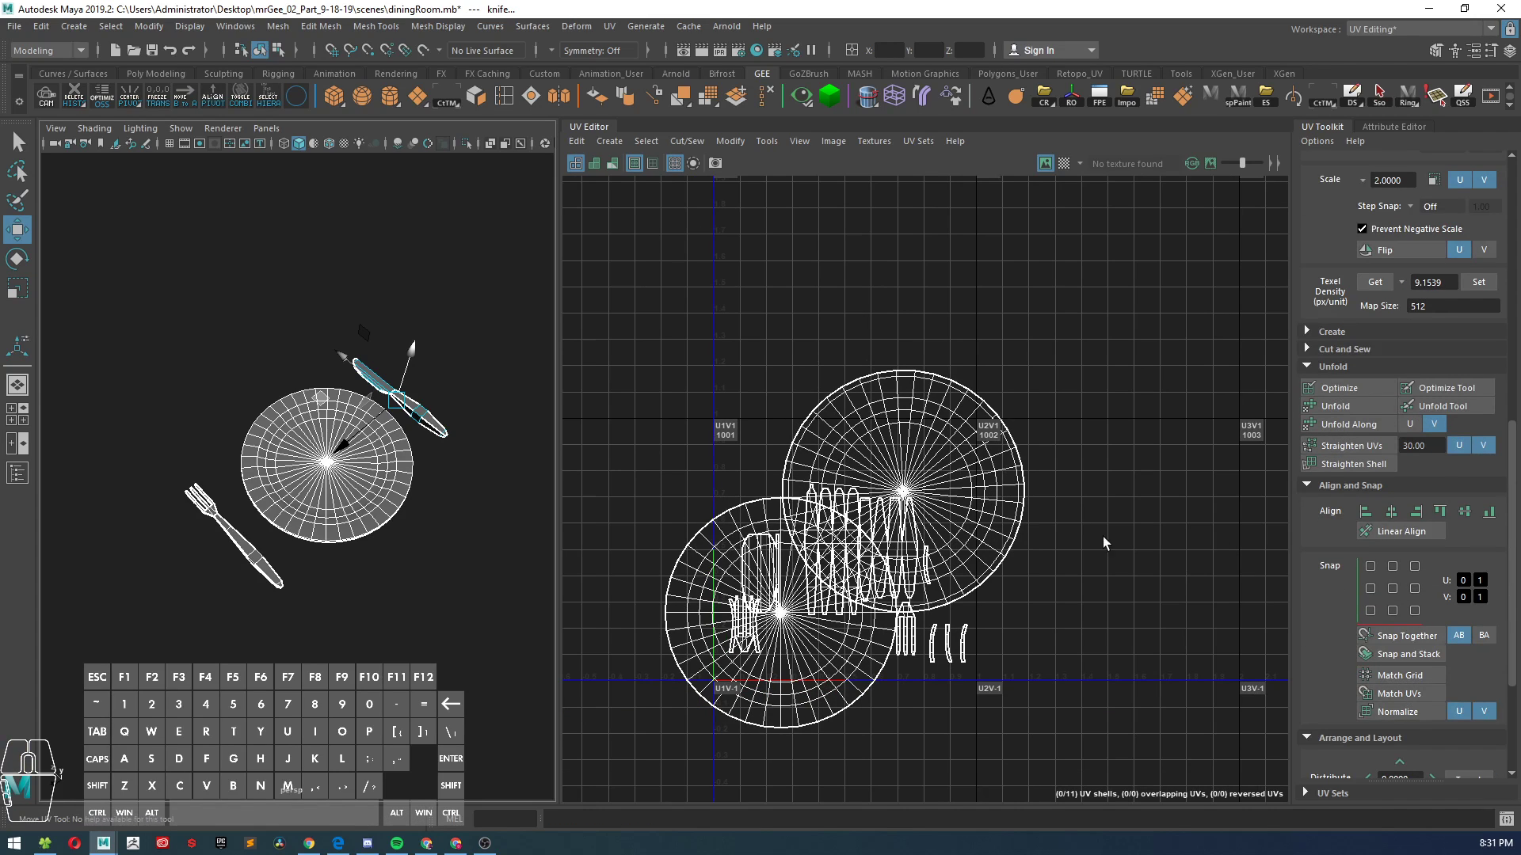
right_click_drag(1021, 408, 982, 382)
left_click_drag(630, 307, 1078, 782)
scroll(1386, 708, "down", 2)
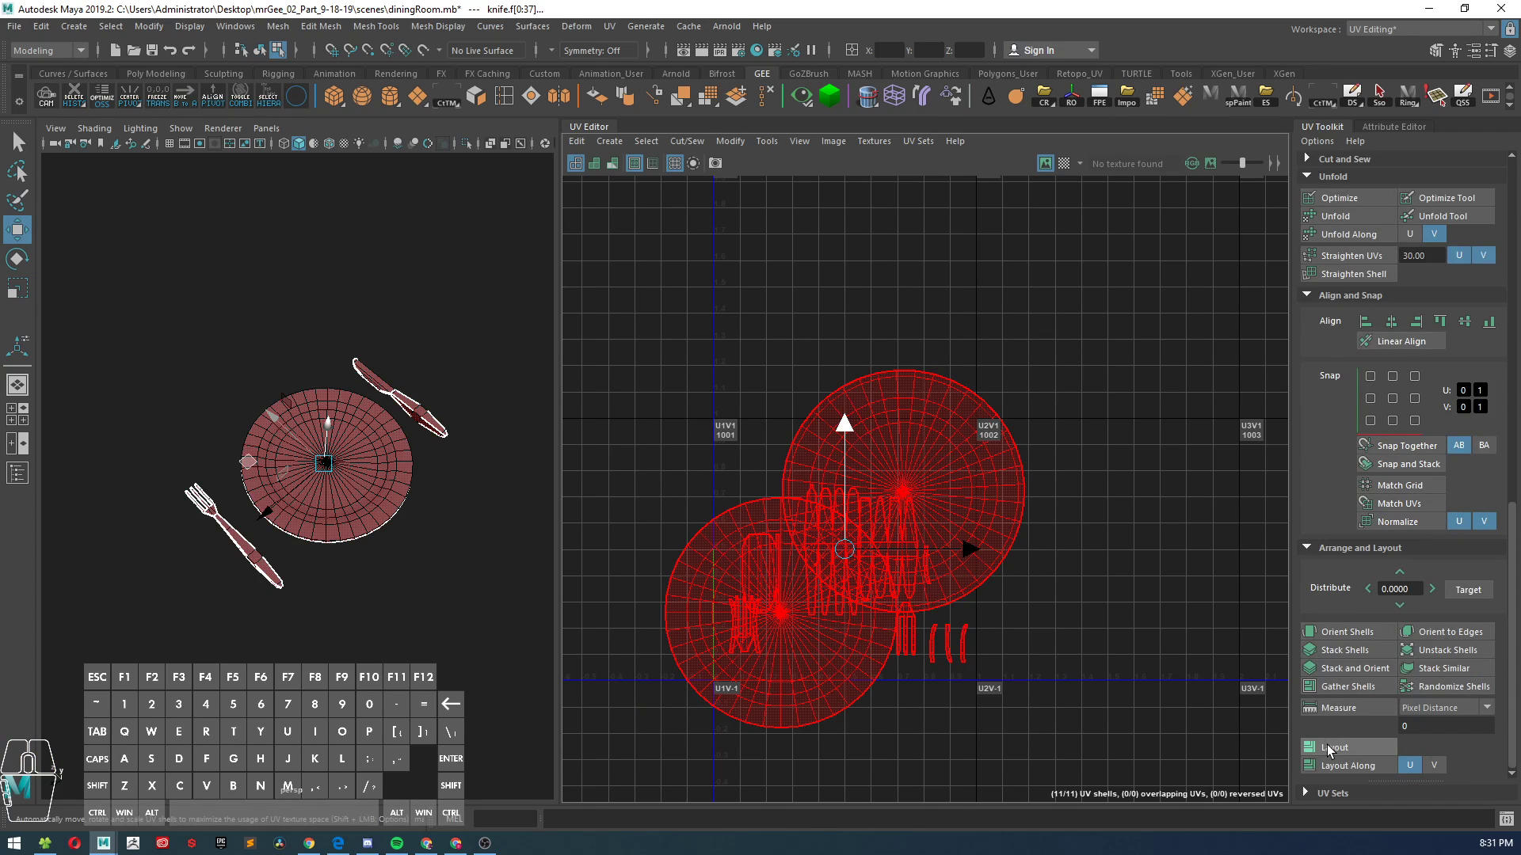
left_click(1346, 748)
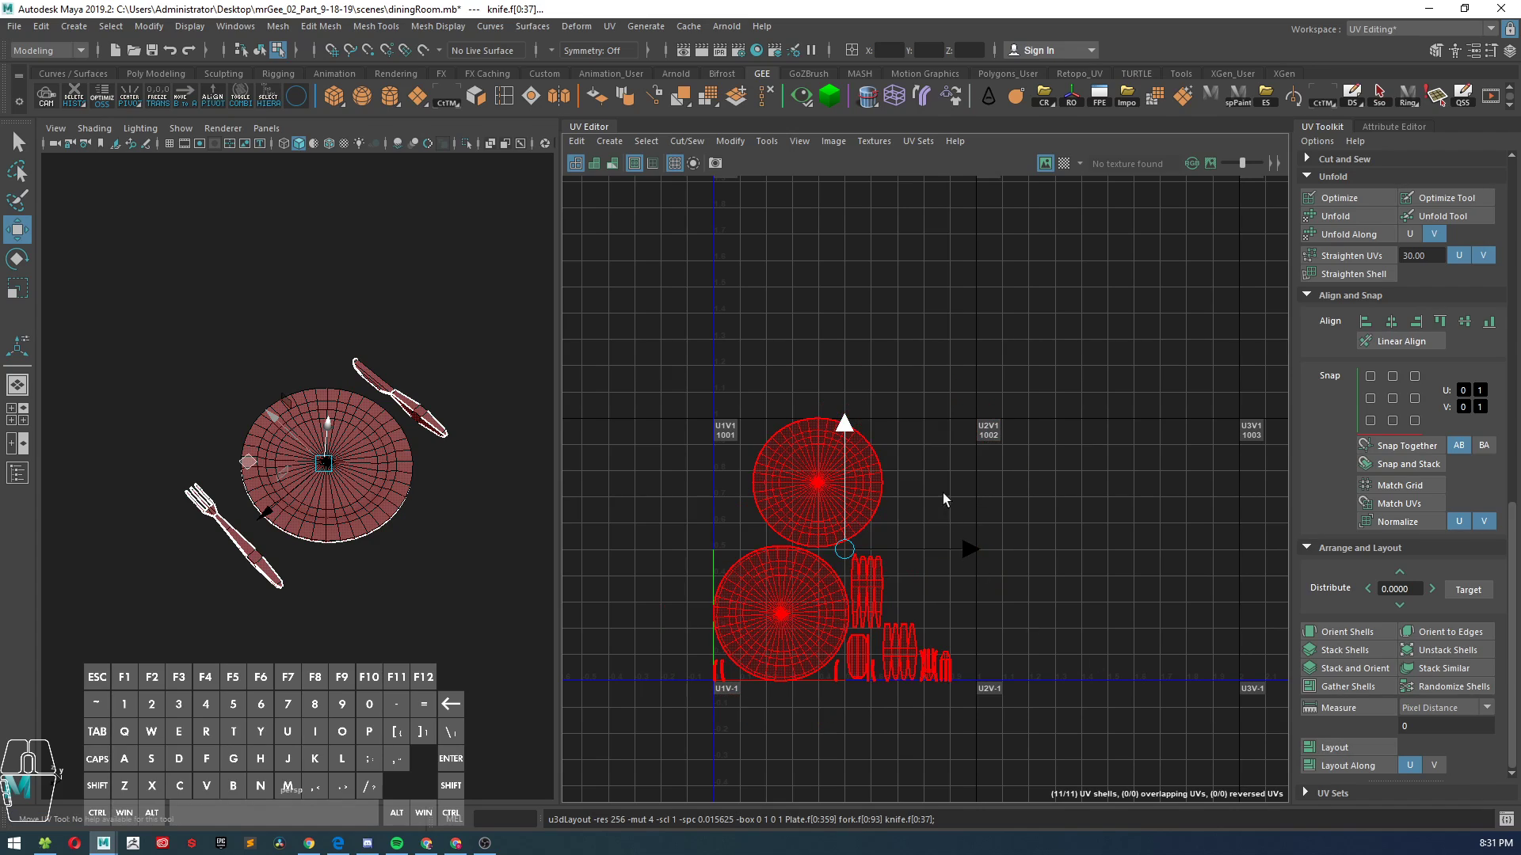
left_click(1008, 539)
- Select the plate's upper UV shell and move it into the upper-right corner of the UV tile
scroll(937, 596, "up", 5)
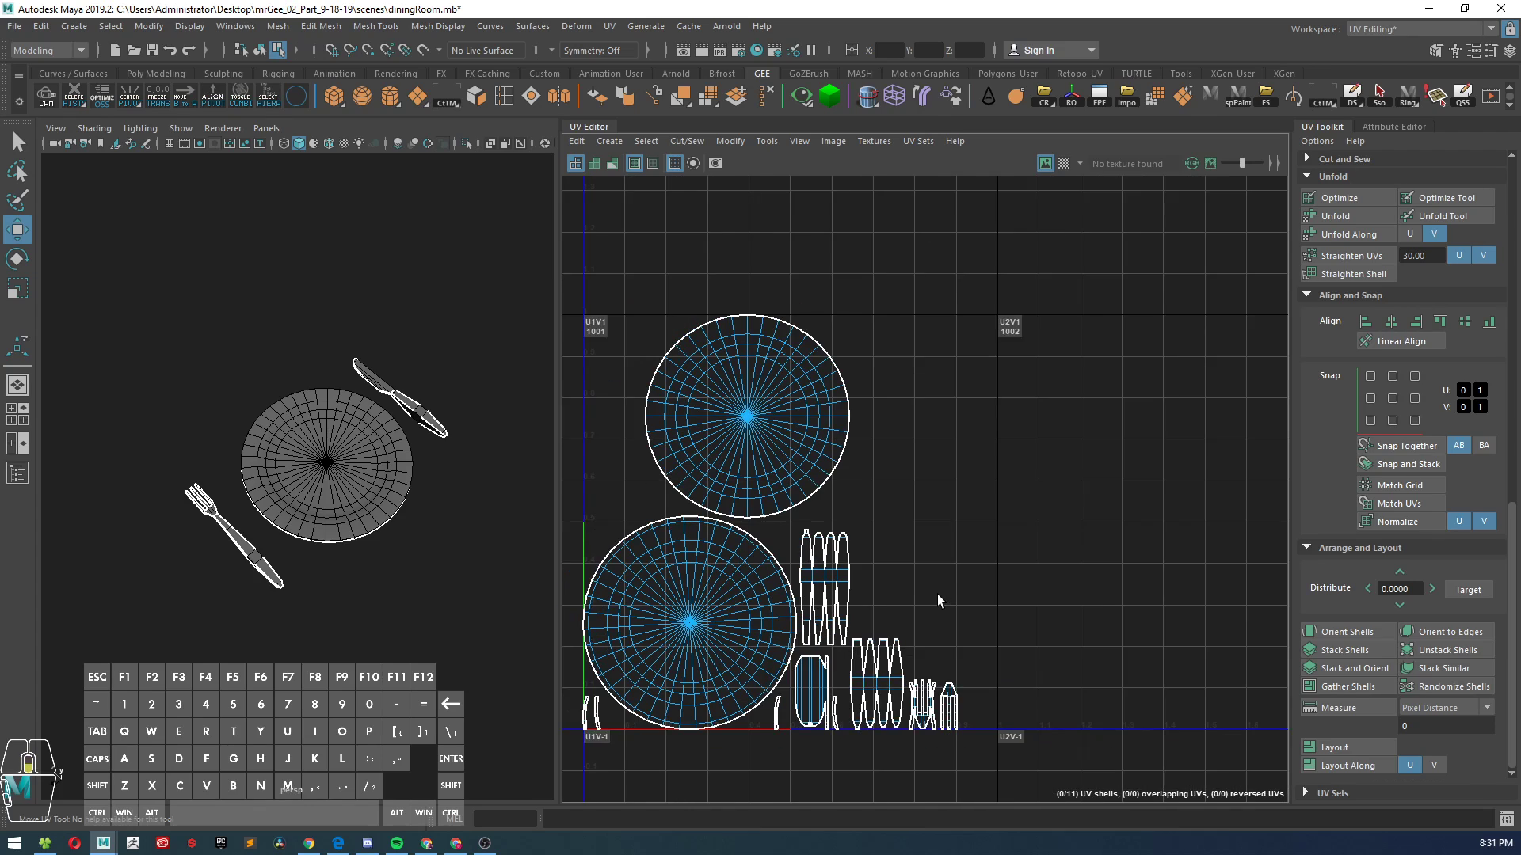
middle_click_drag(938, 600, 990, 623, "alt")
left_click(802, 441)
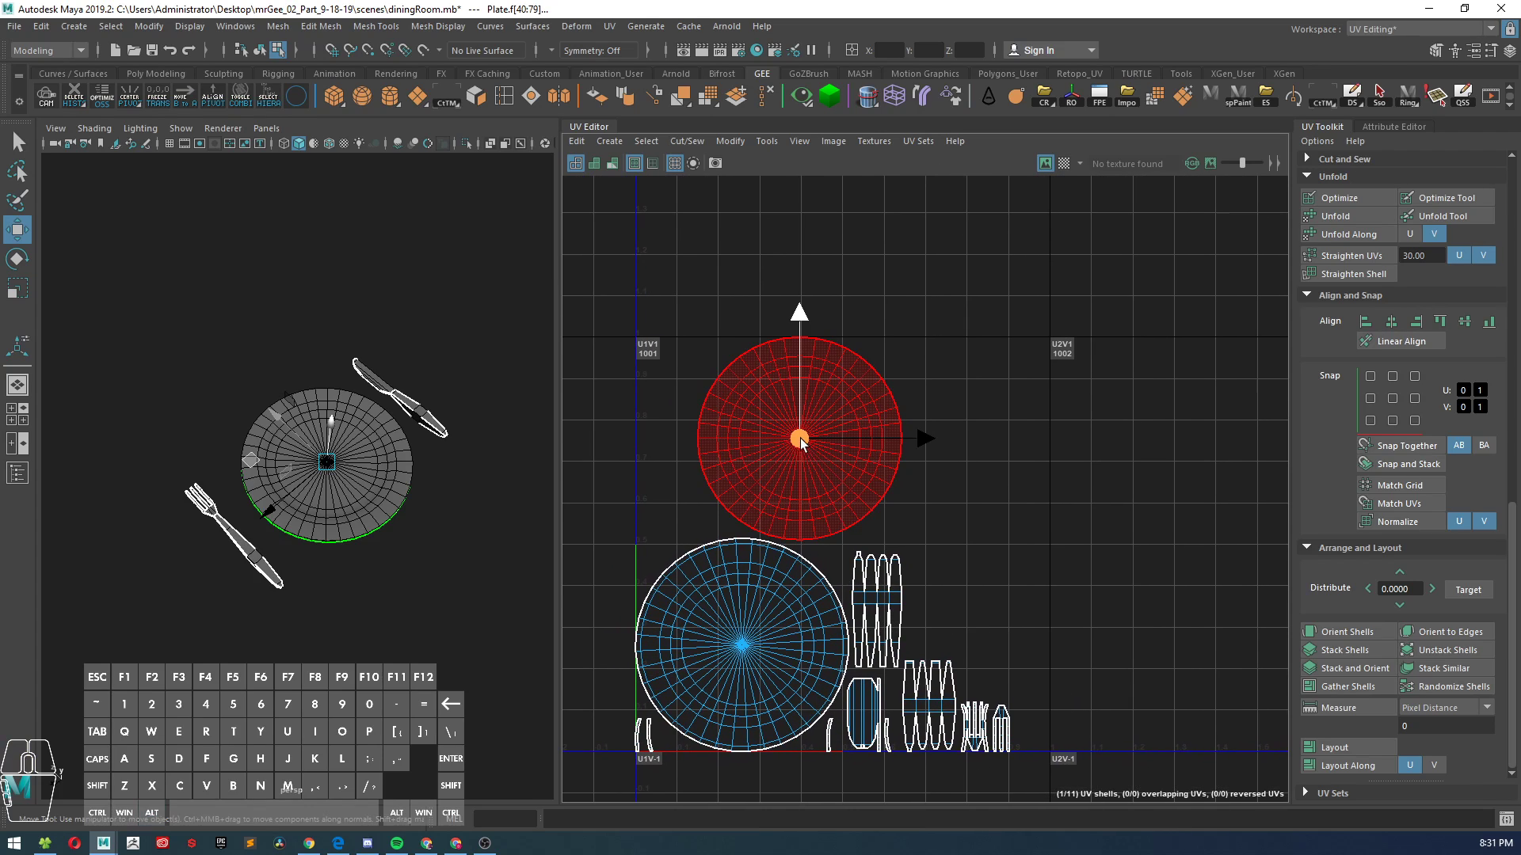
left_click_drag(801, 442, 942, 448)
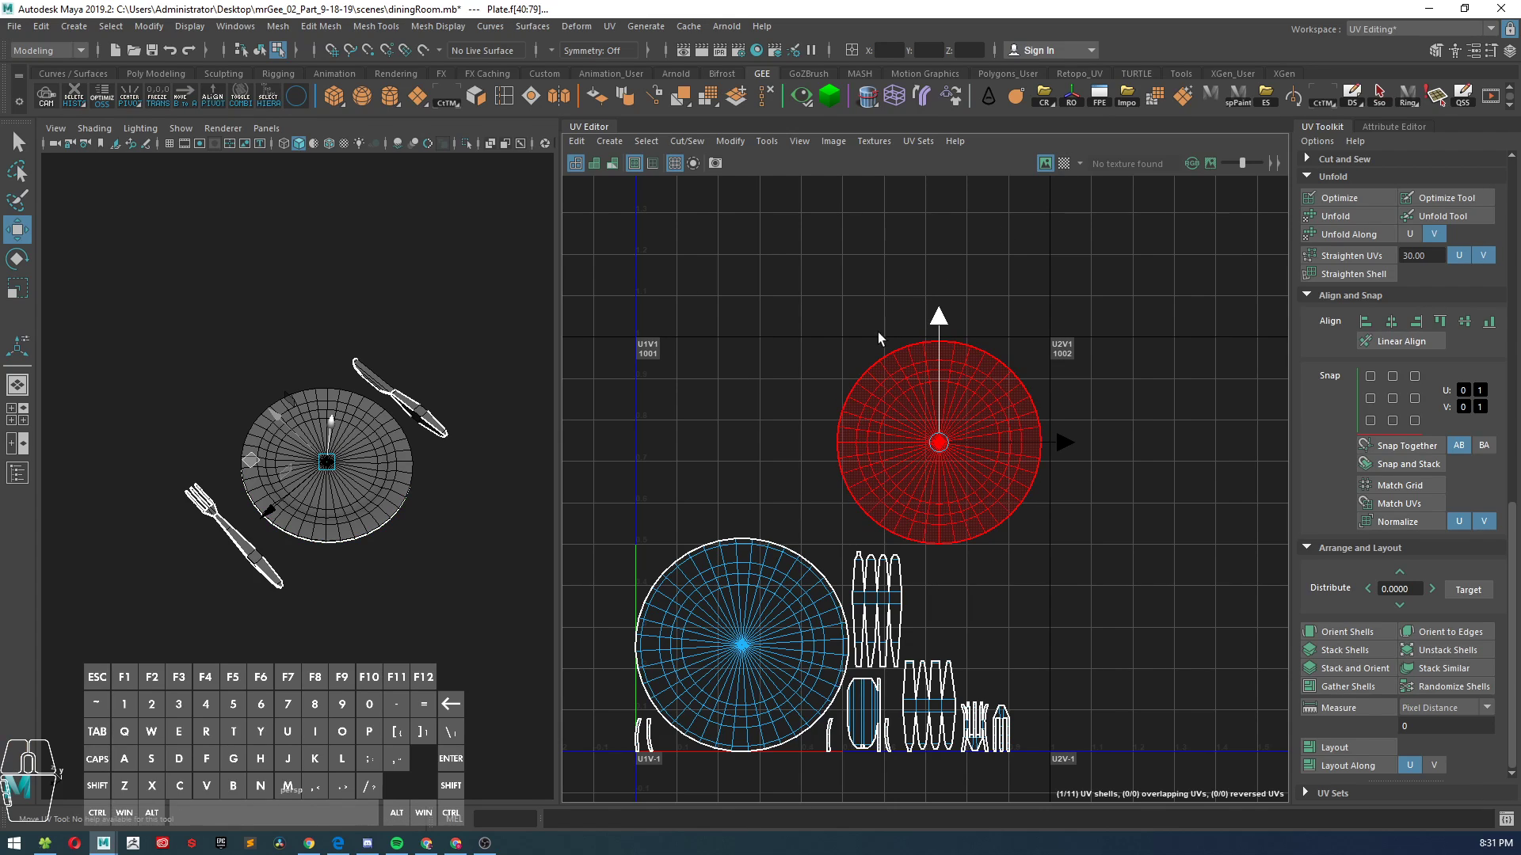
- Turn on the checker map and examine the checker size across the plate, knife and fork in the 3D view
left_click(1063, 163)
left_click_drag(373, 469, 320, 434, "alt")
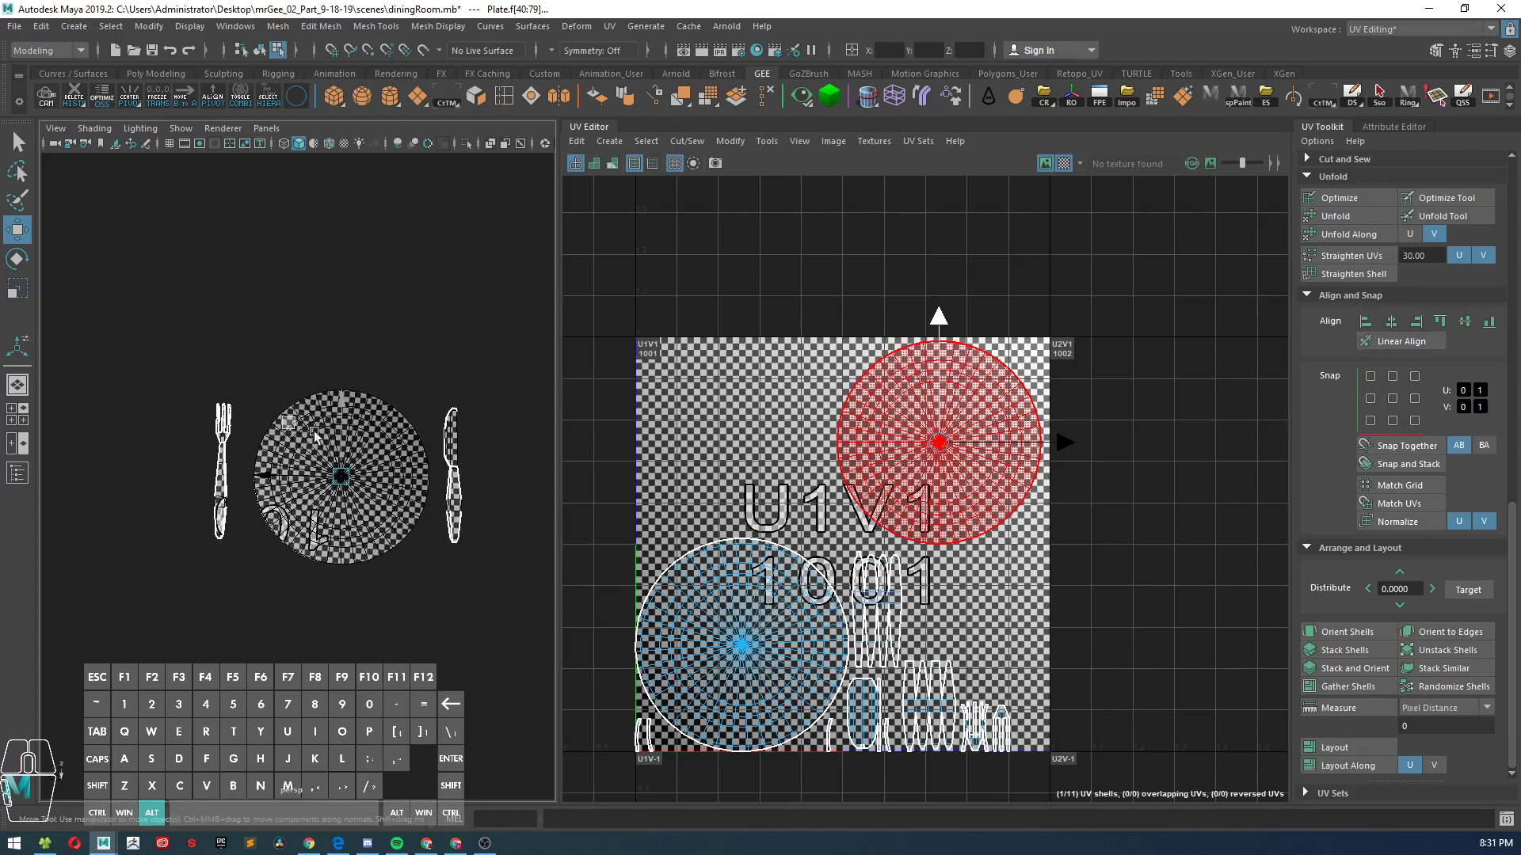
right_click_drag(320, 434, 393, 525, "alt")
left_click_drag(393, 525, 393, 418, "alt")
right_click_drag(393, 418, 333, 388, "alt")
left_click_drag(333, 388, 762, 516, "alt")
right_click_drag(762, 517, 458, 526, "alt")
left_click_drag(457, 526, 397, 519, "alt")
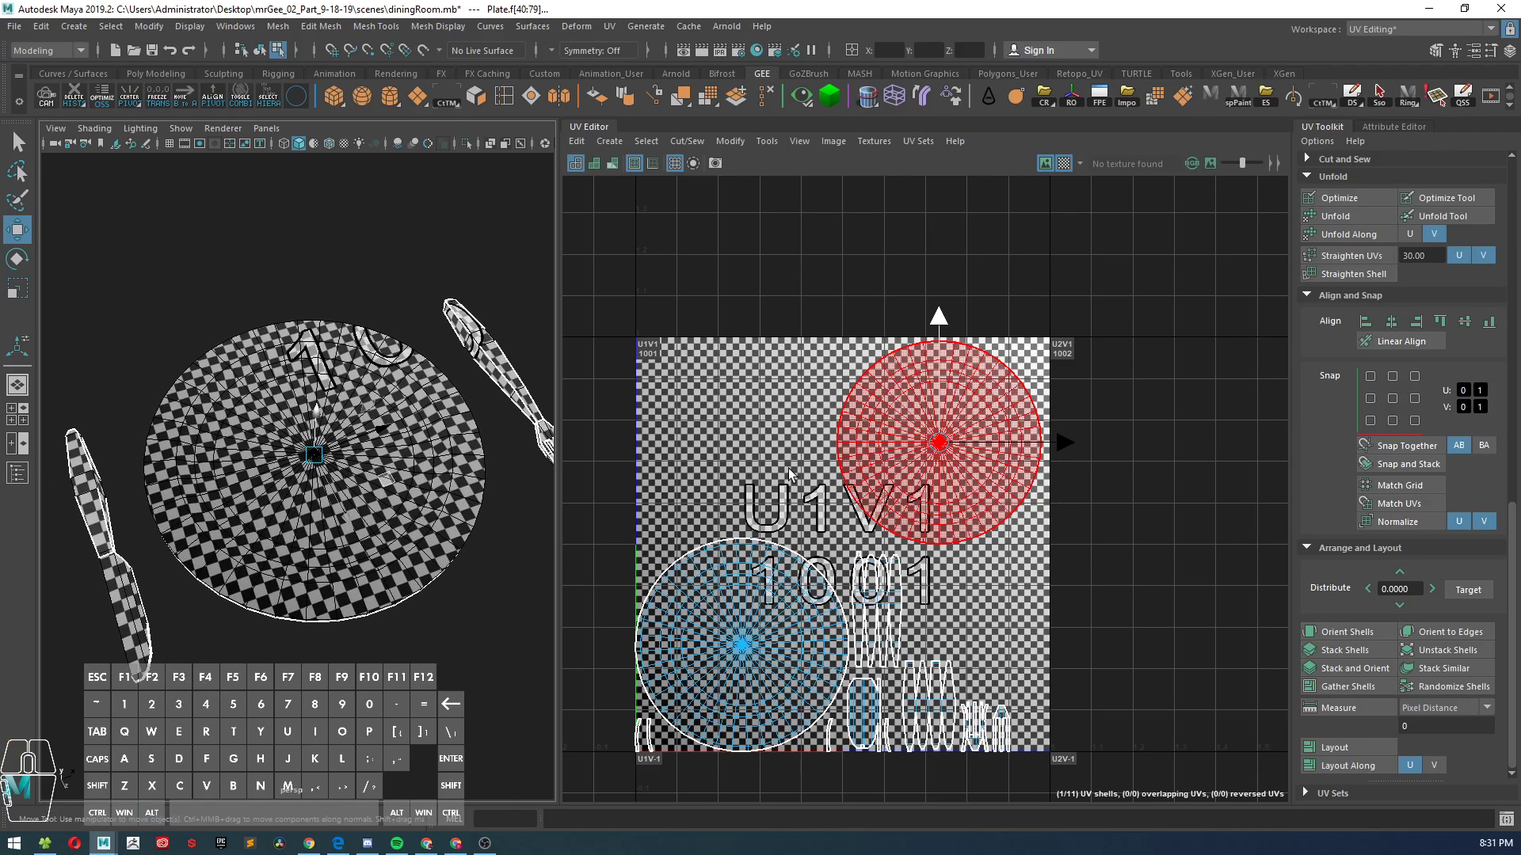
- Move the plate's upper-right UV shell back towards the middle of the tile's upper half
left_click_drag(937, 446, 817, 439)
scroll(966, 632, "up", 2)
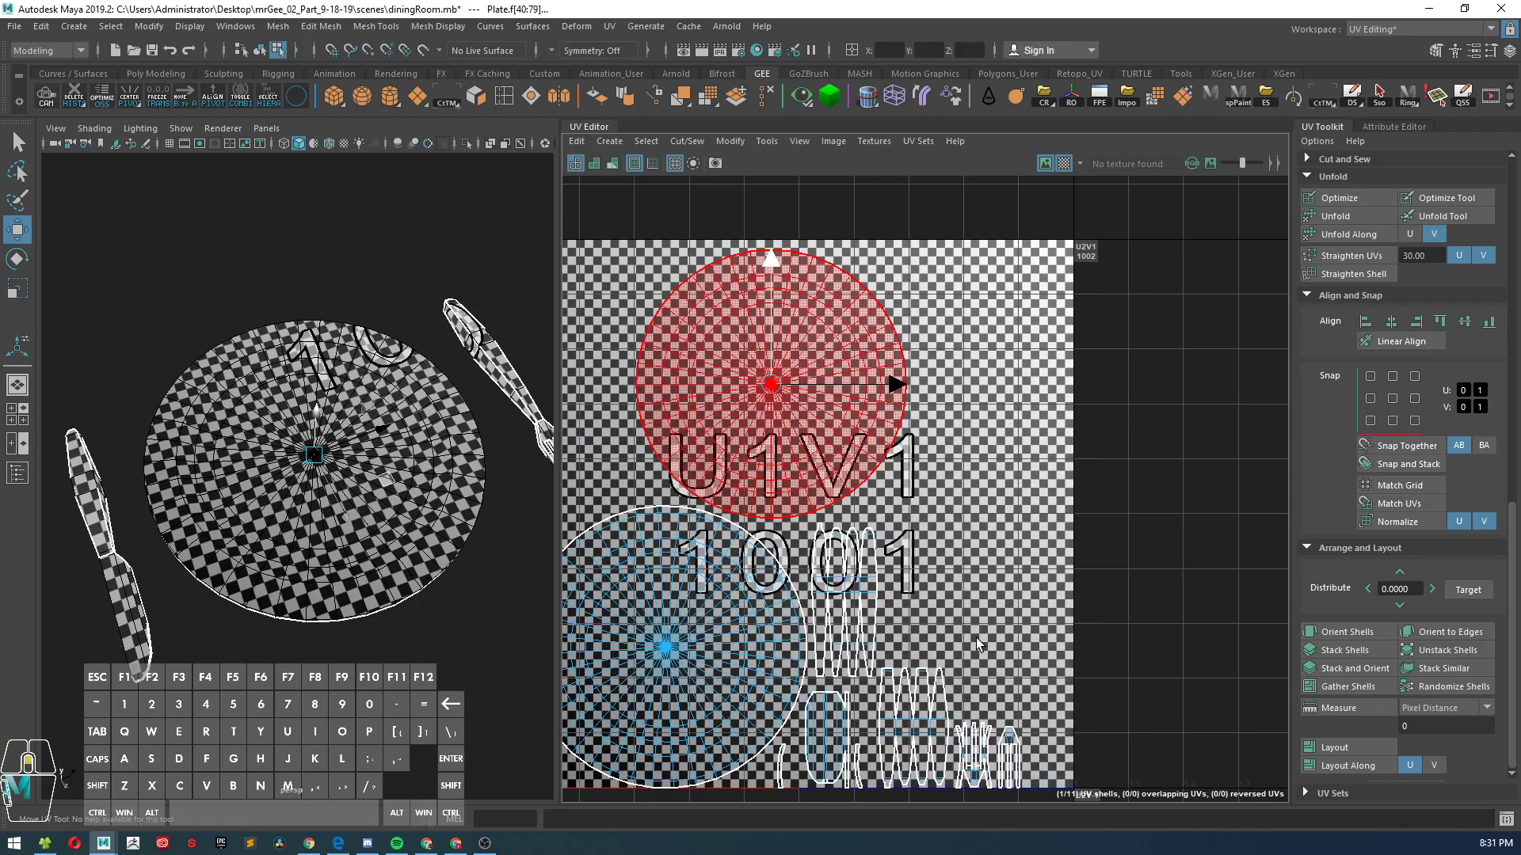
scroll(965, 631, "down", 2)
scroll(966, 637, "up", 1)
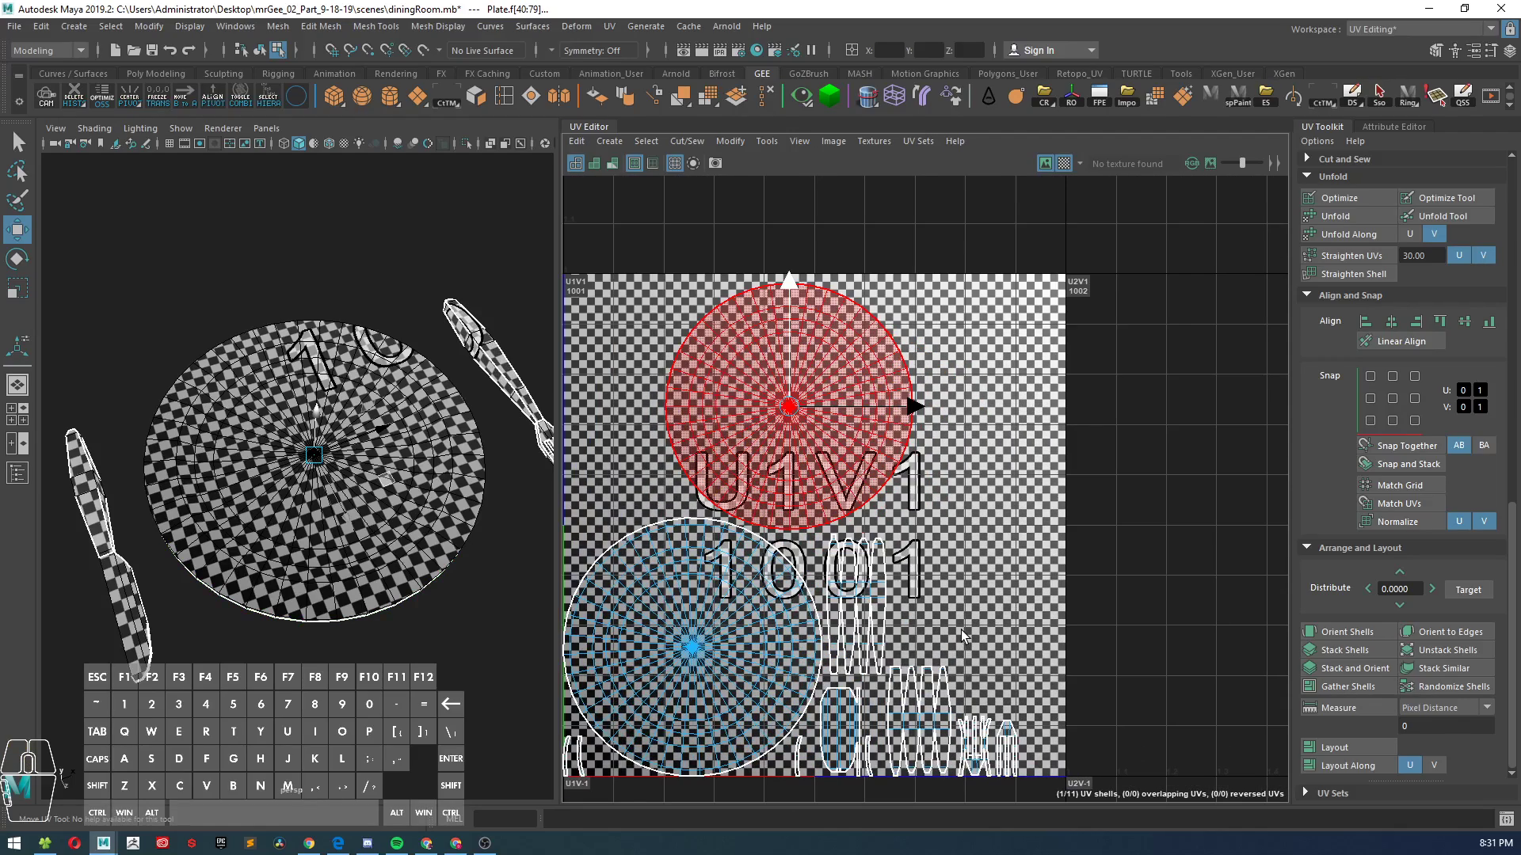
- Return to object mode, select only the plate and run Layout on its two UV shells
left_click(445, 484)
right_click_drag(441, 486, 514, 383)
left_click(503, 495)
left_click(432, 488)
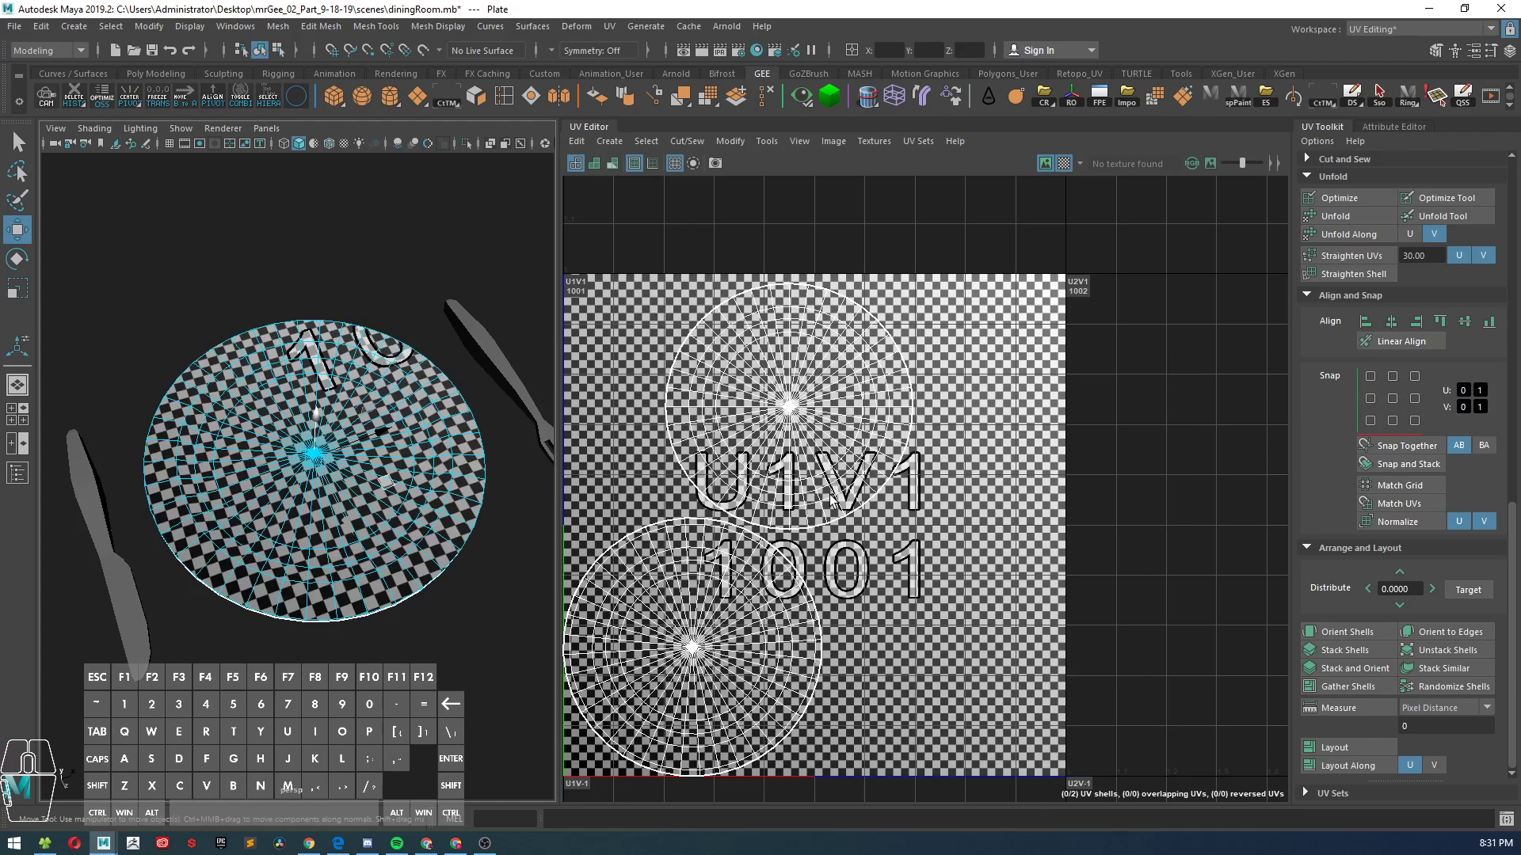
scroll(928, 501, "down", 2)
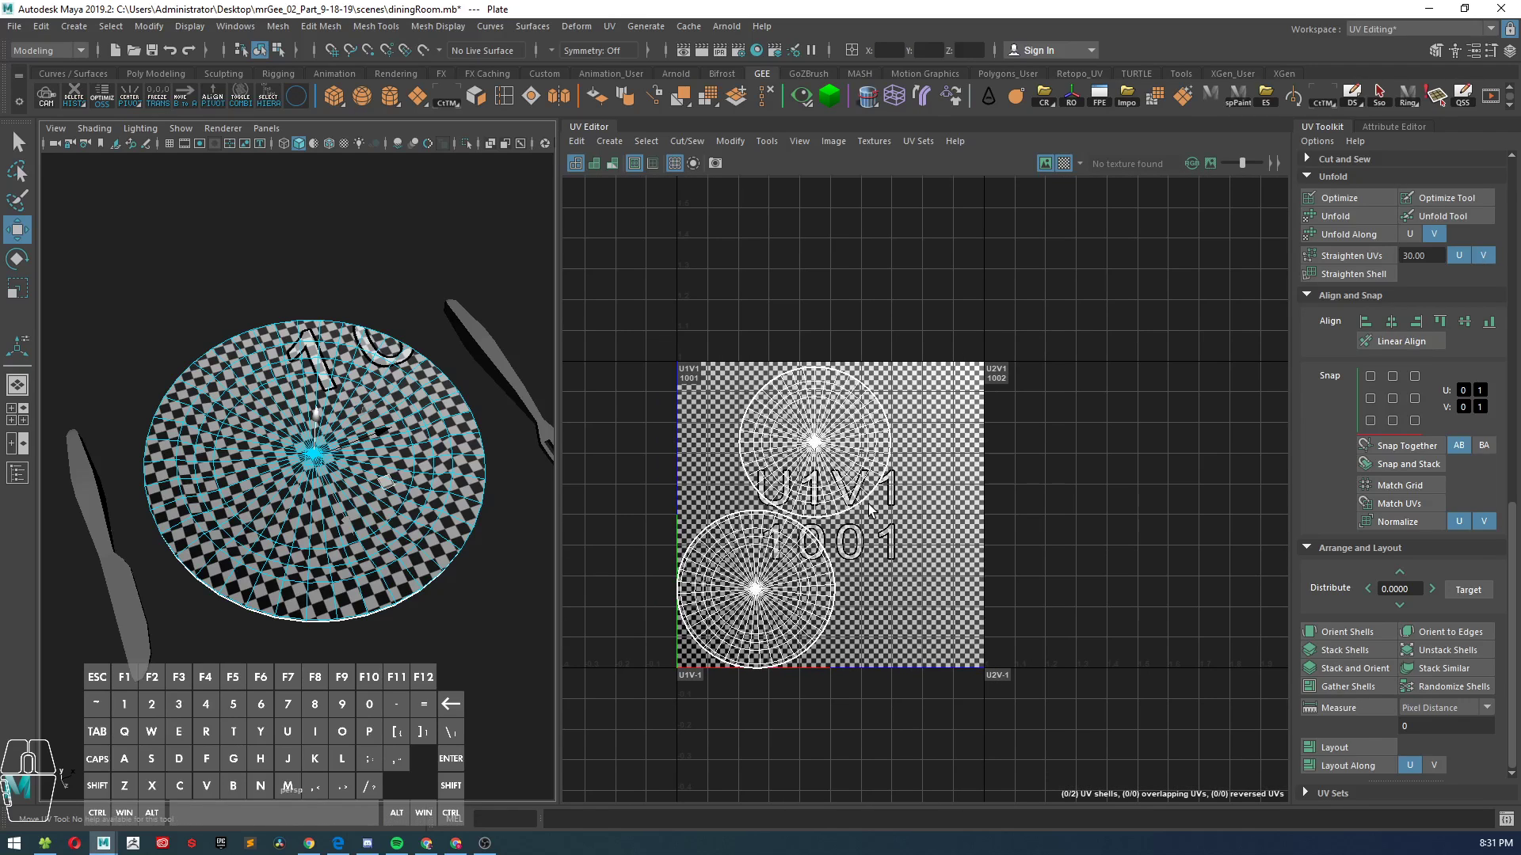
left_click(1331, 745)
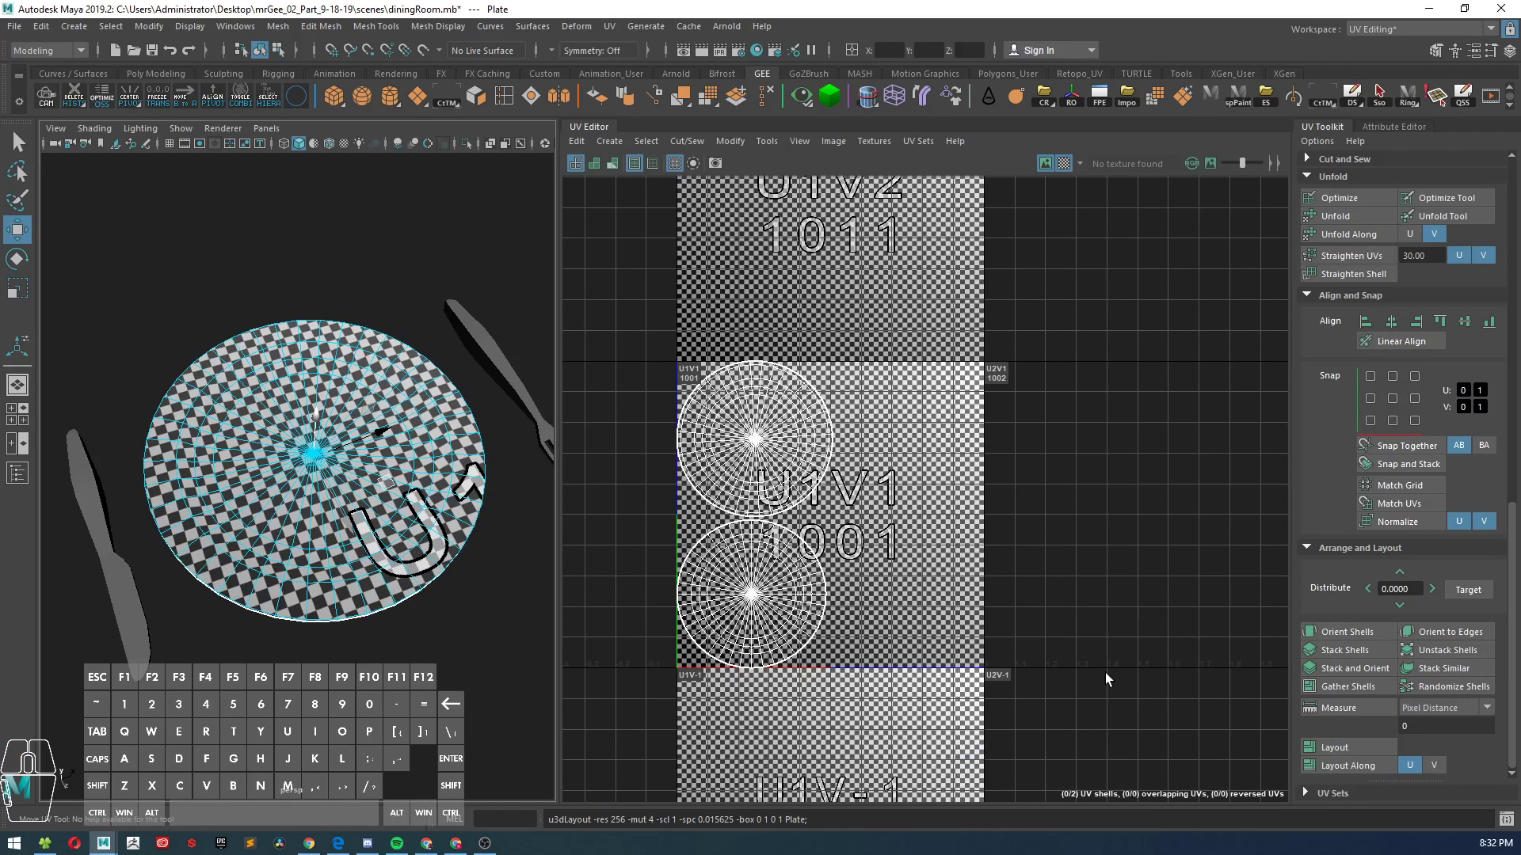
- In UV shell mode, move the plate's upper shell to the tile's upper right and nudge its lower shell inward
right_click(728, 446)
right_click_drag(737, 389, 737, 392)
left_click(776, 441)
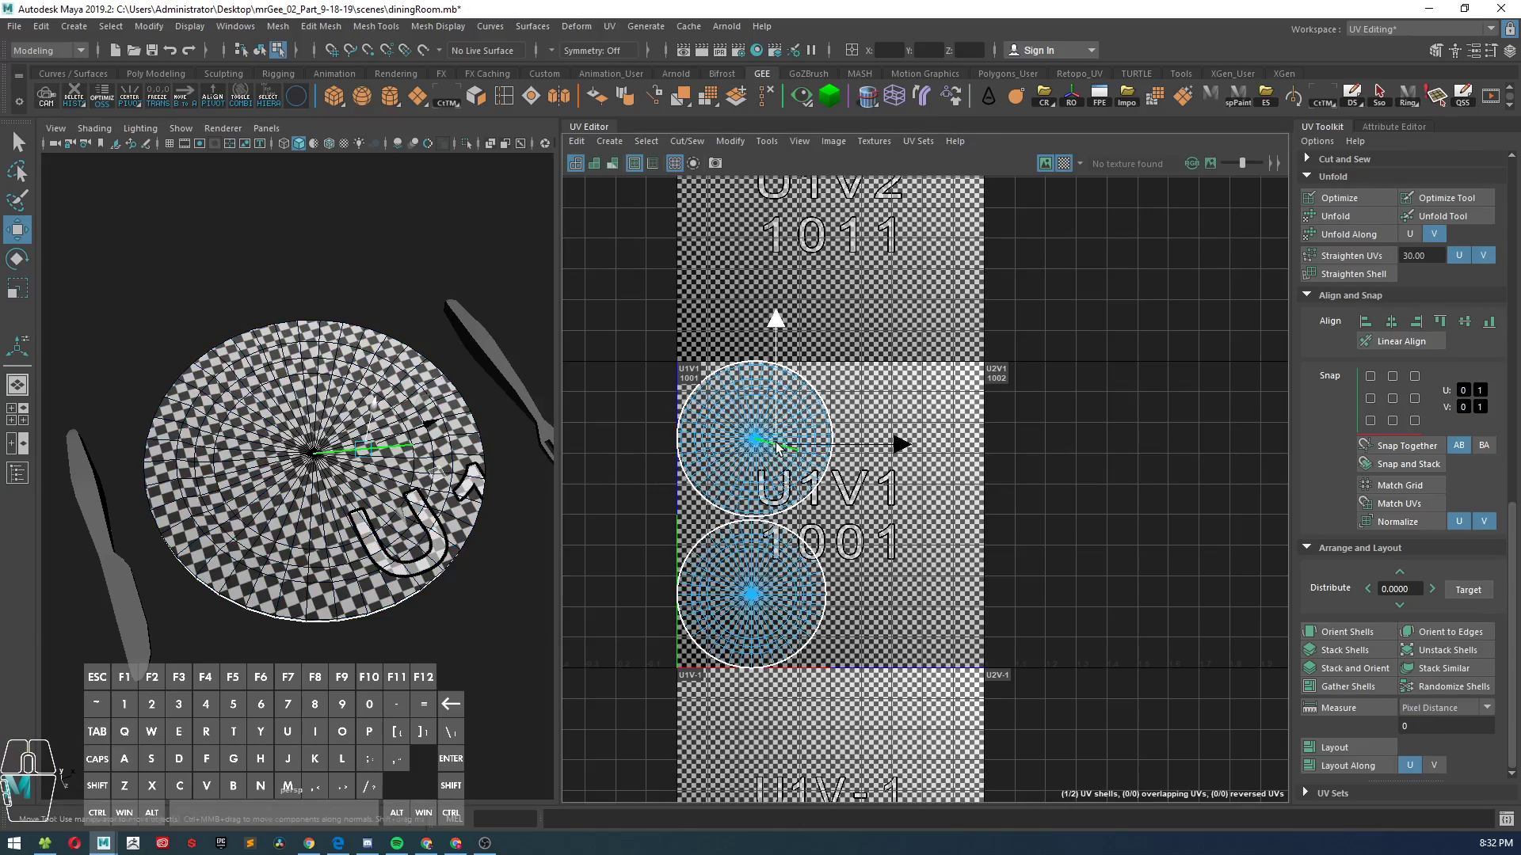
right_click_drag(776, 441, 710, 421)
left_click(779, 470)
left_click_drag(780, 472, 905, 457)
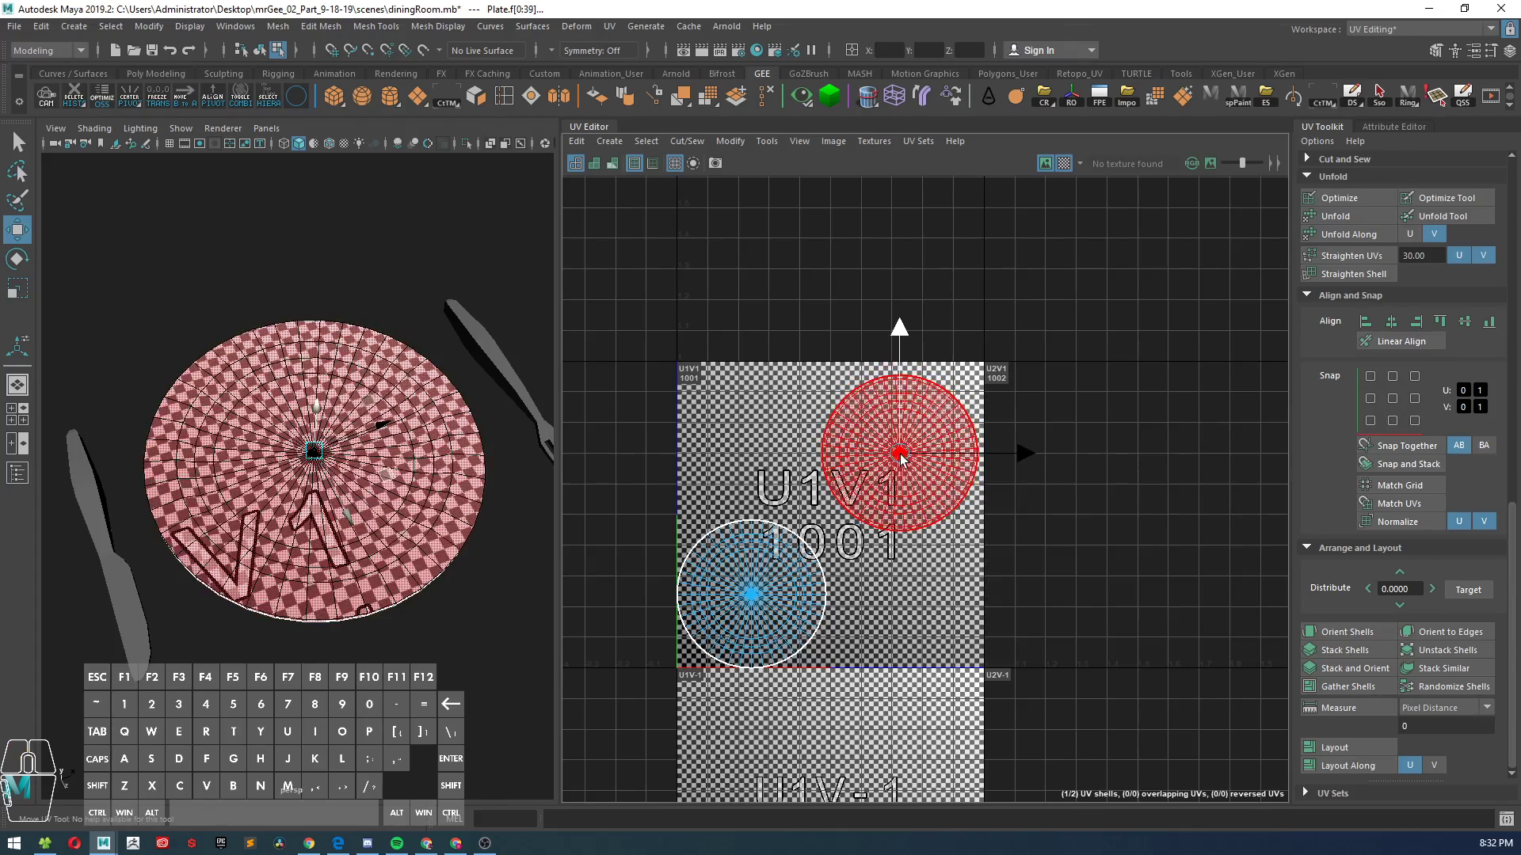
left_click(754, 592)
left_click_drag(755, 589, 755, 592)
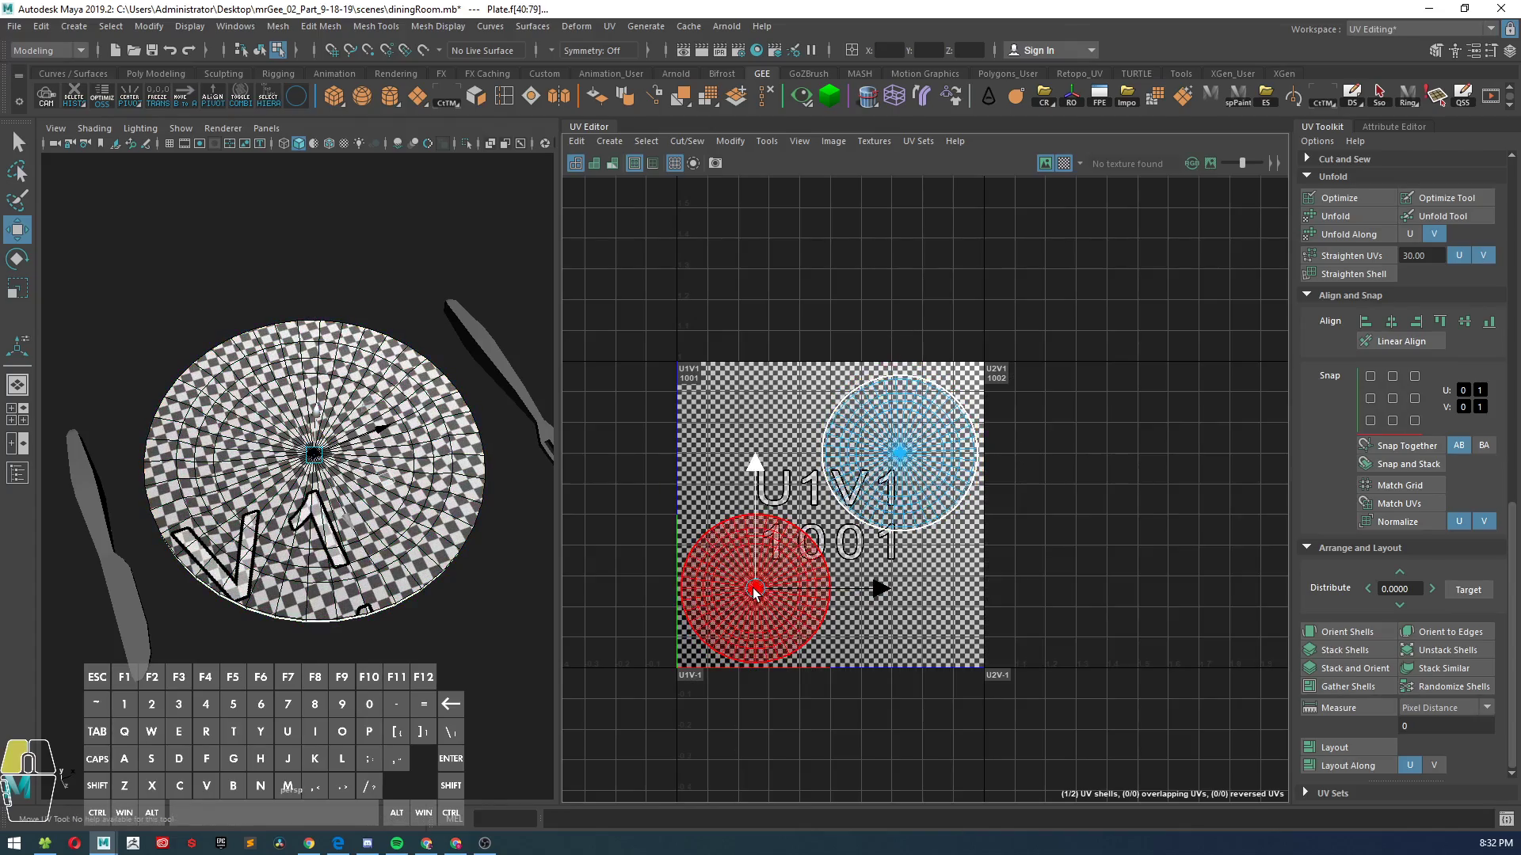
- Return to object mode, select the knife and fork together and run Layout to pack their shells into one tile
left_click(470, 605)
right_click_drag(317, 435, 352, 408)
left_click(101, 511)
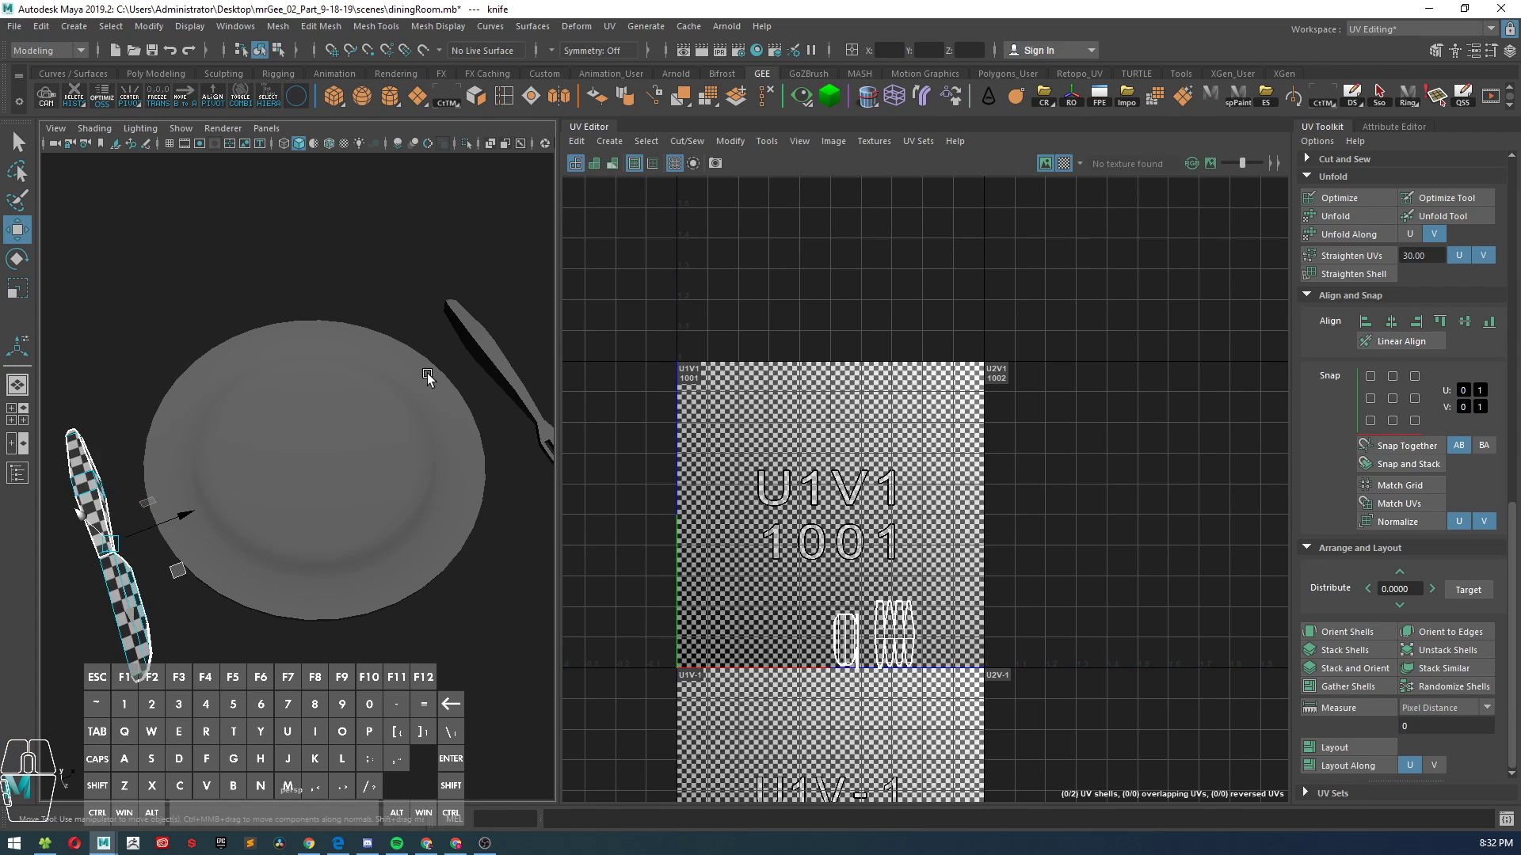
left_click(495, 355)
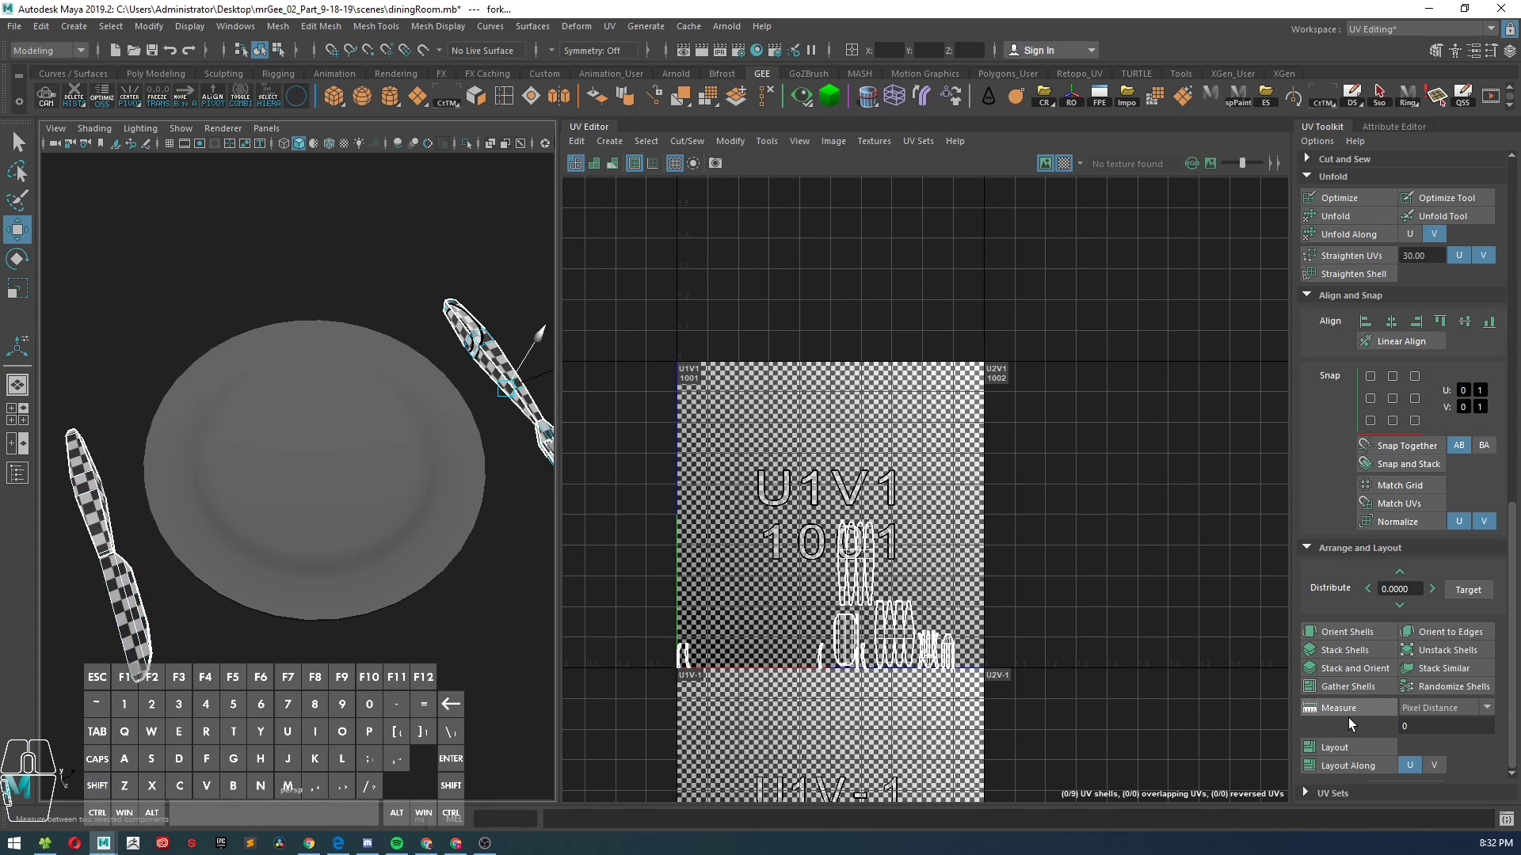
left_click(1332, 748)
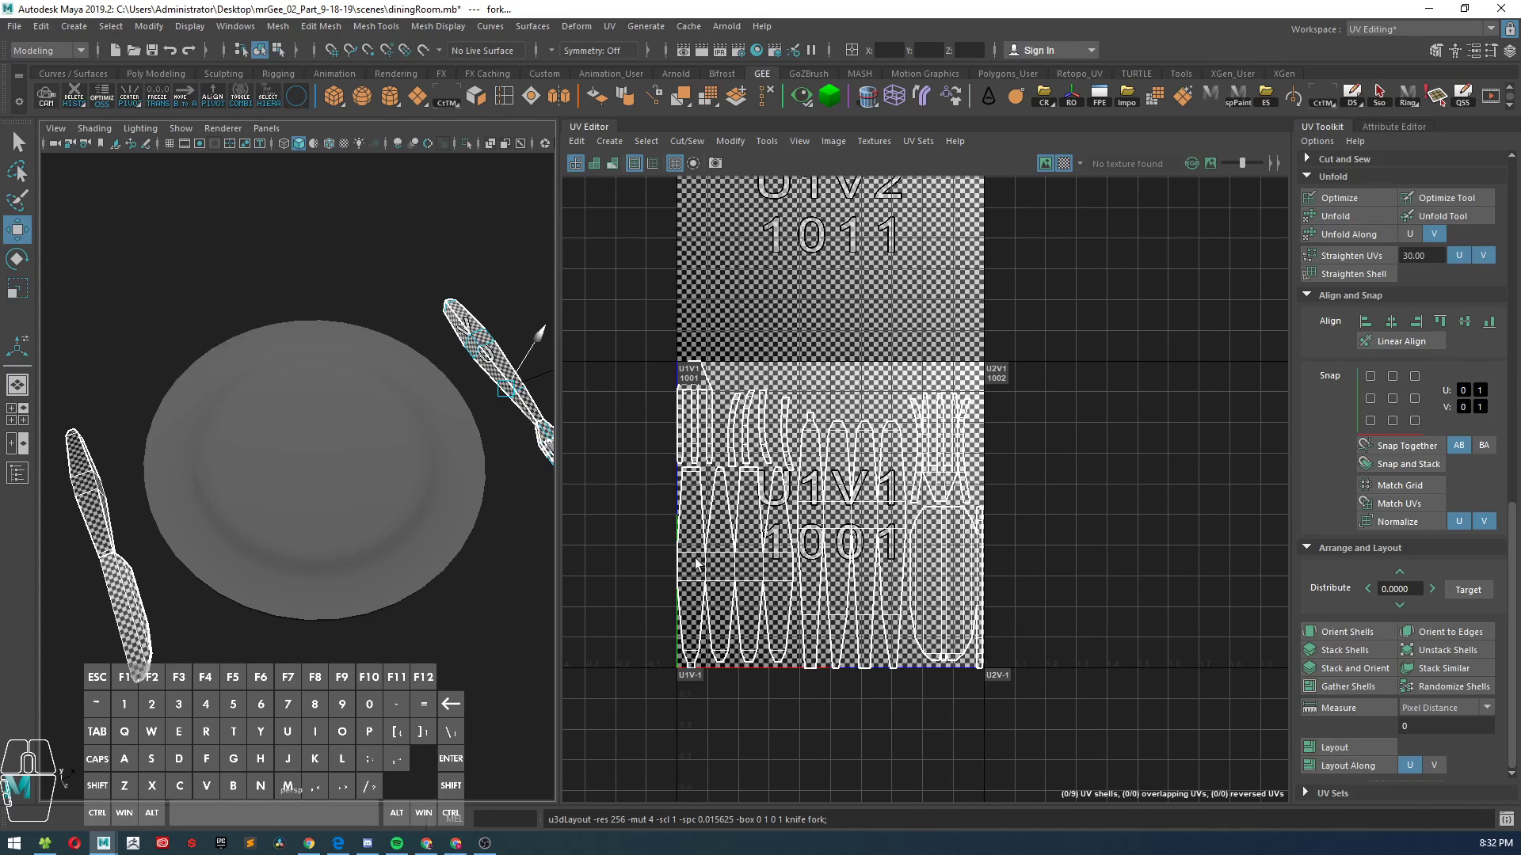
- Hide the checker map and nudge the fork head shell in the tile's upper-left corner slightly inward
left_click(1063, 163)
scroll(800, 435, "up", 5)
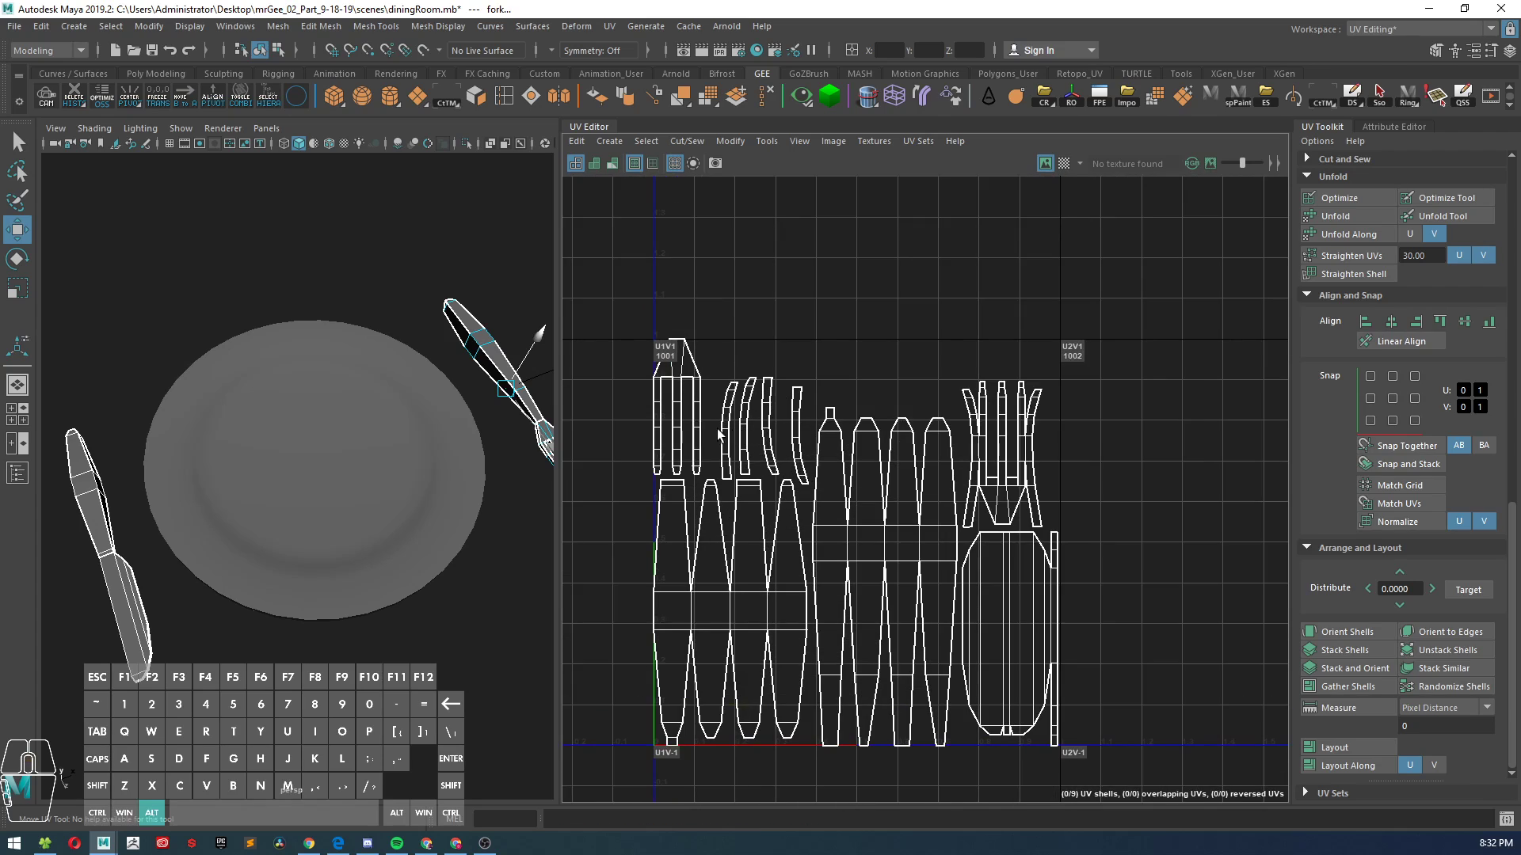
right_click_drag(768, 395, 717, 372)
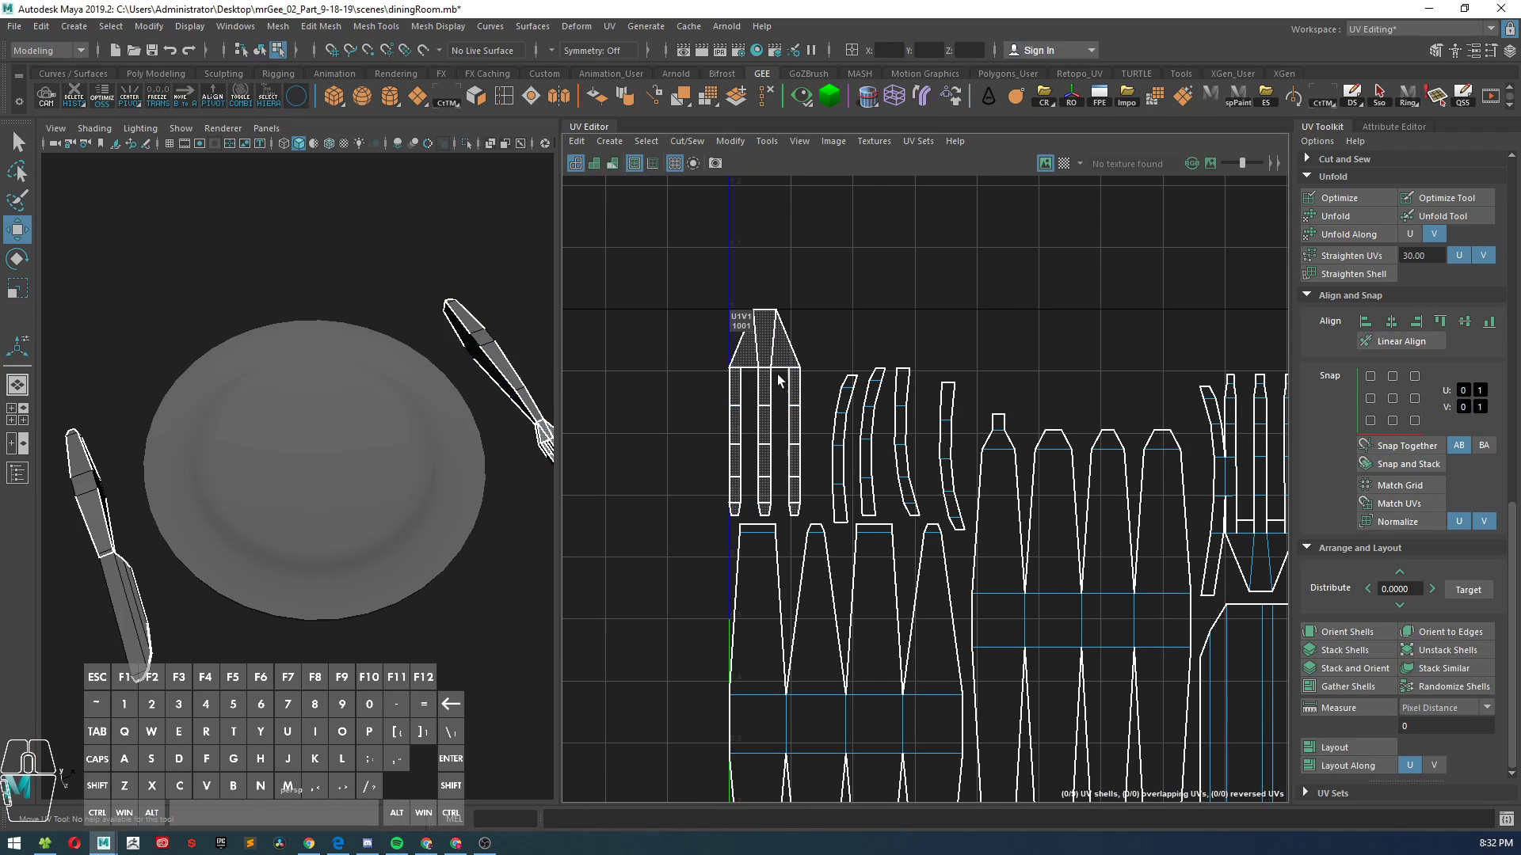
left_click(777, 373)
left_click_drag(763, 415, 770, 419)
left_click(876, 321)
scroll(880, 421, "down", 6)
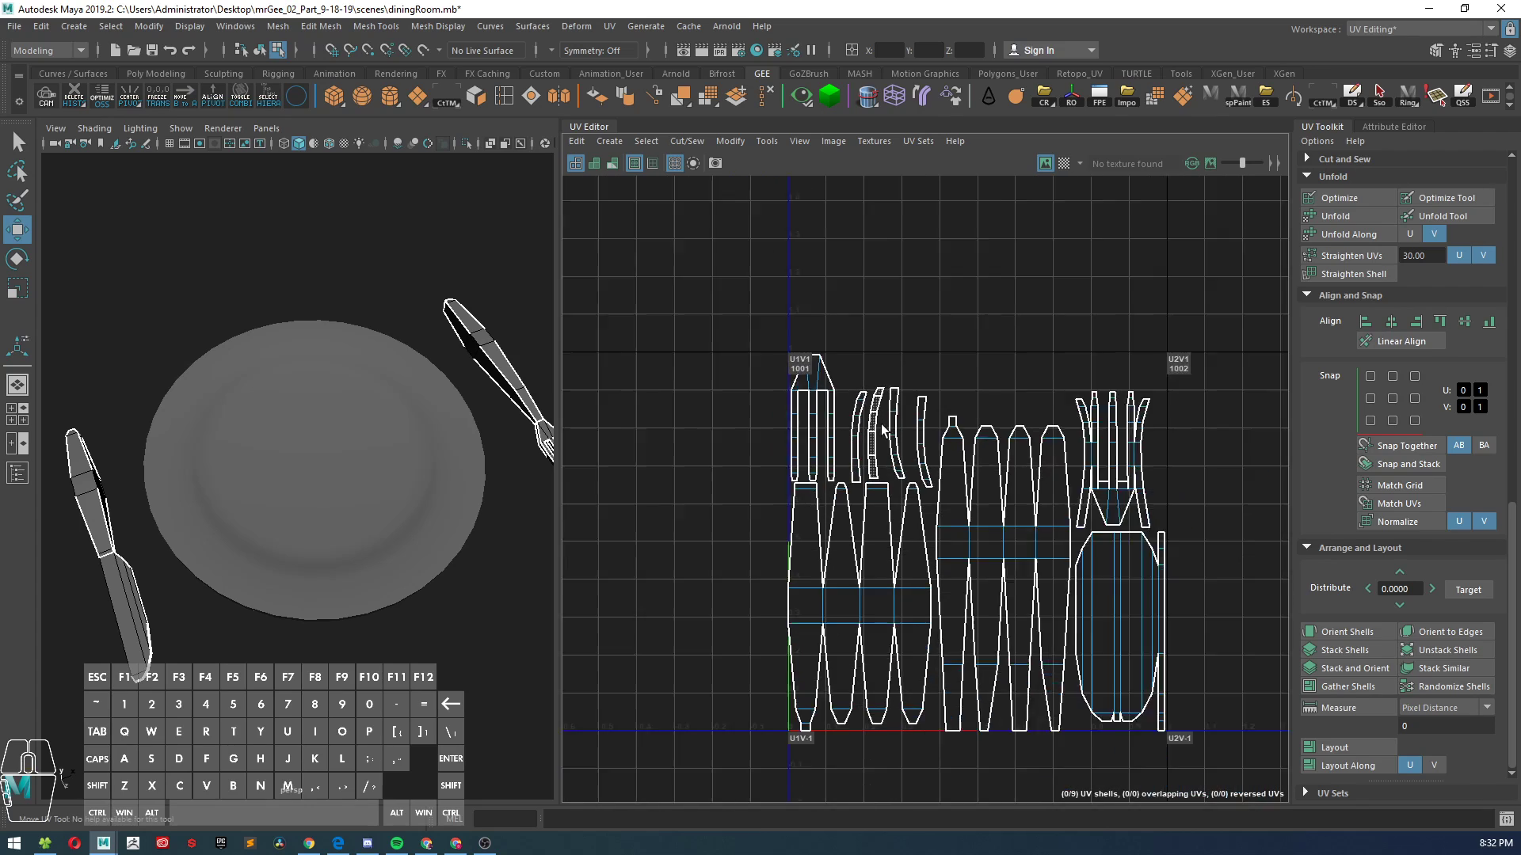
- Return to object mode and select the knife and the fork to review their shared UV layout
middle_click_drag(1061, 449, 1017, 423, "alt")
scroll(301, 396, "down", 4)
left_click_drag(305, 404, 675, 488, "alt")
left_click_drag(408, 495, 398, 493, "alt")
right_click_drag(419, 459, 460, 383)
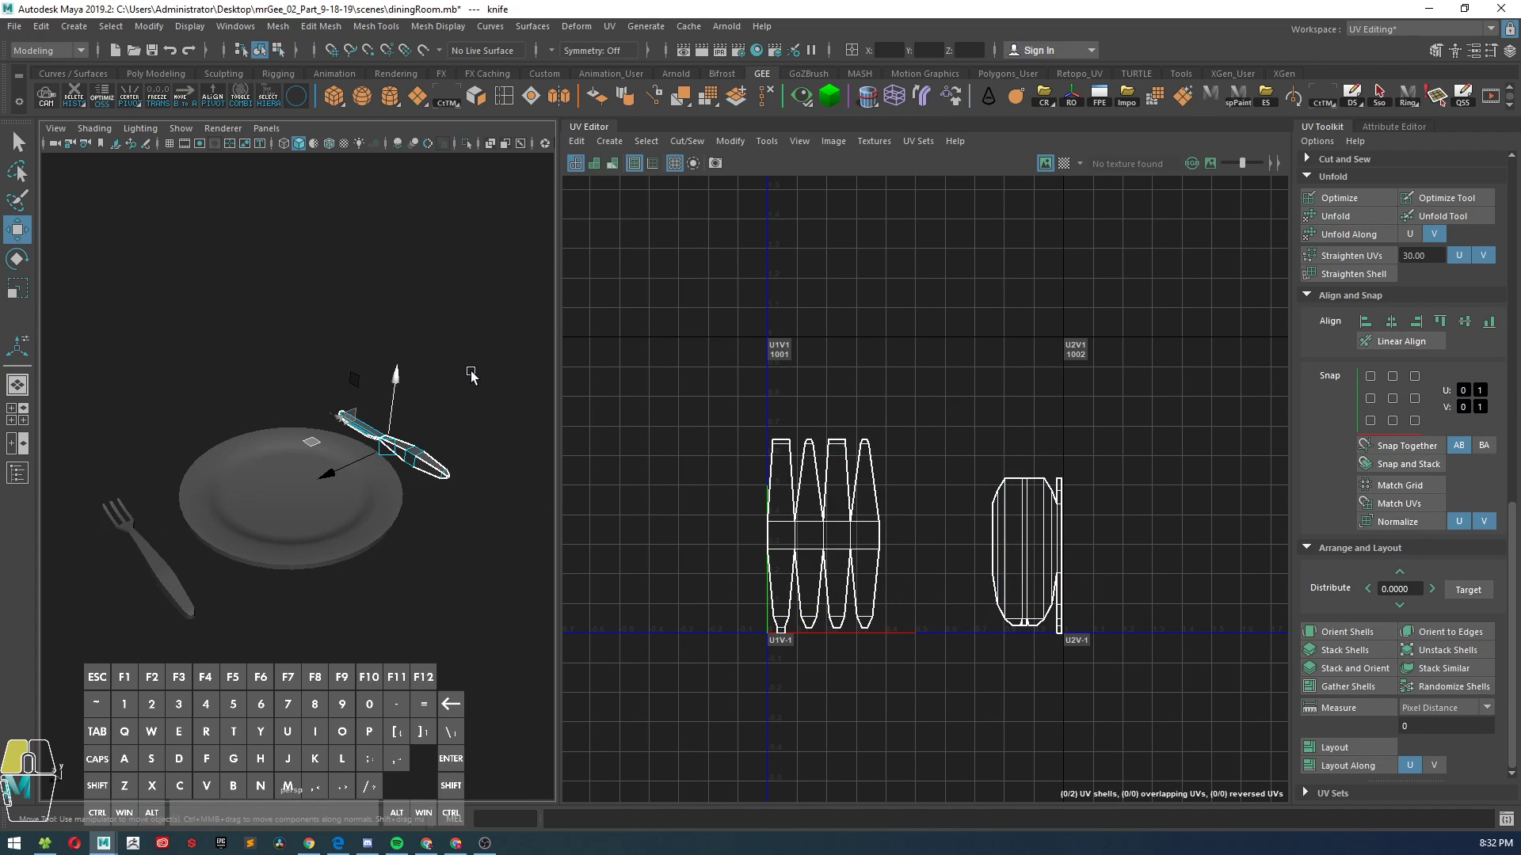
left_click(461, 432)
left_click(418, 465)
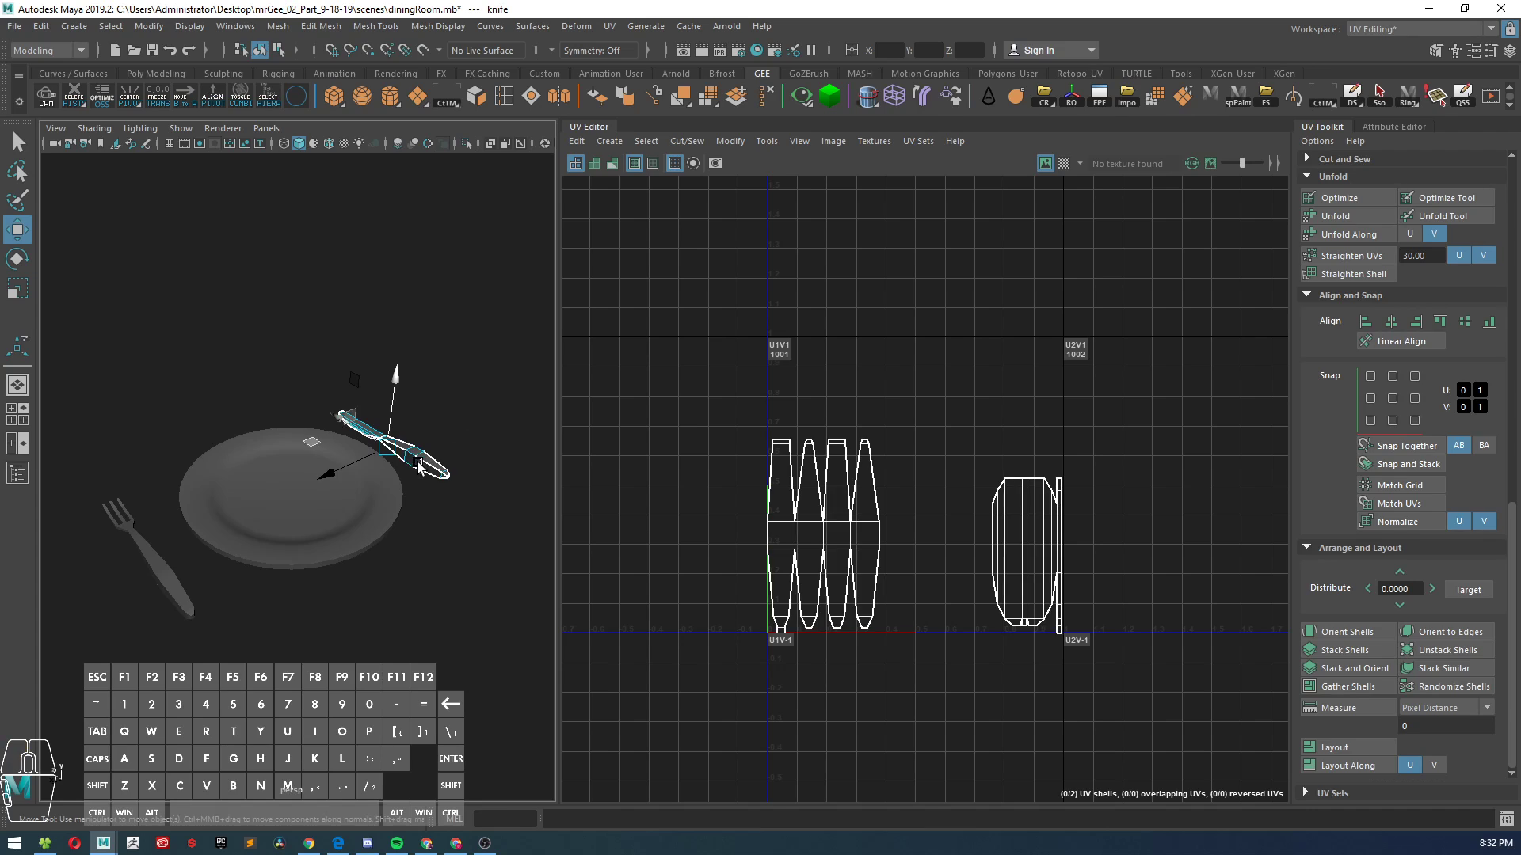
left_click(167, 572, "shift")
left_click_drag(166, 572, 317, 546, "alt")
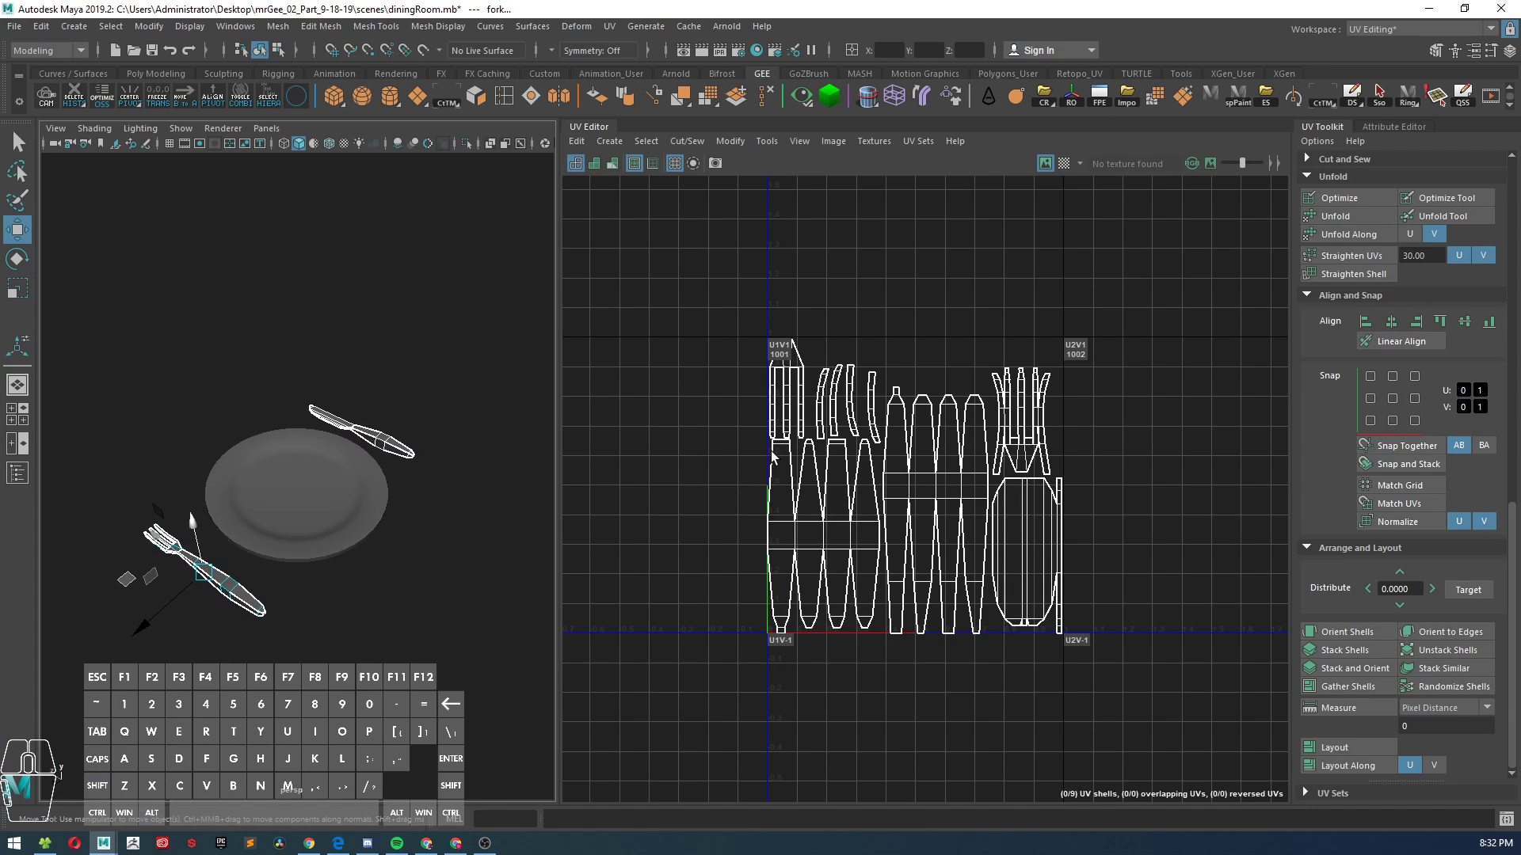
- Select the plate alone and run Layout to repack its two UV shells inside the tile
scroll(784, 453, "up", 2)
scroll(810, 458, "down", 1)
left_click_drag(379, 486, 247, 506, "alt")
left_click(314, 549)
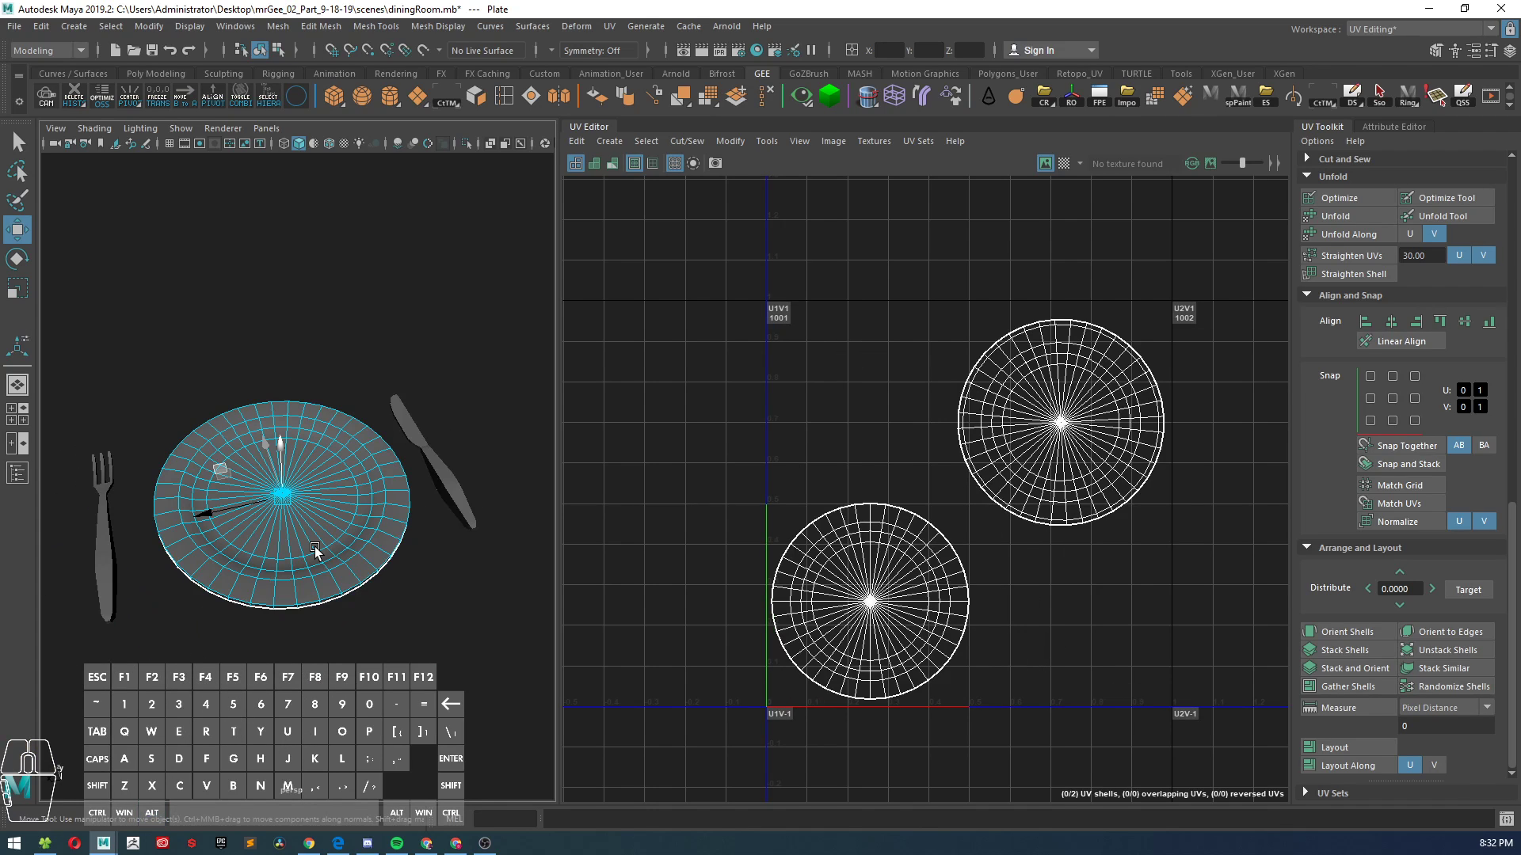
left_click(1338, 749)
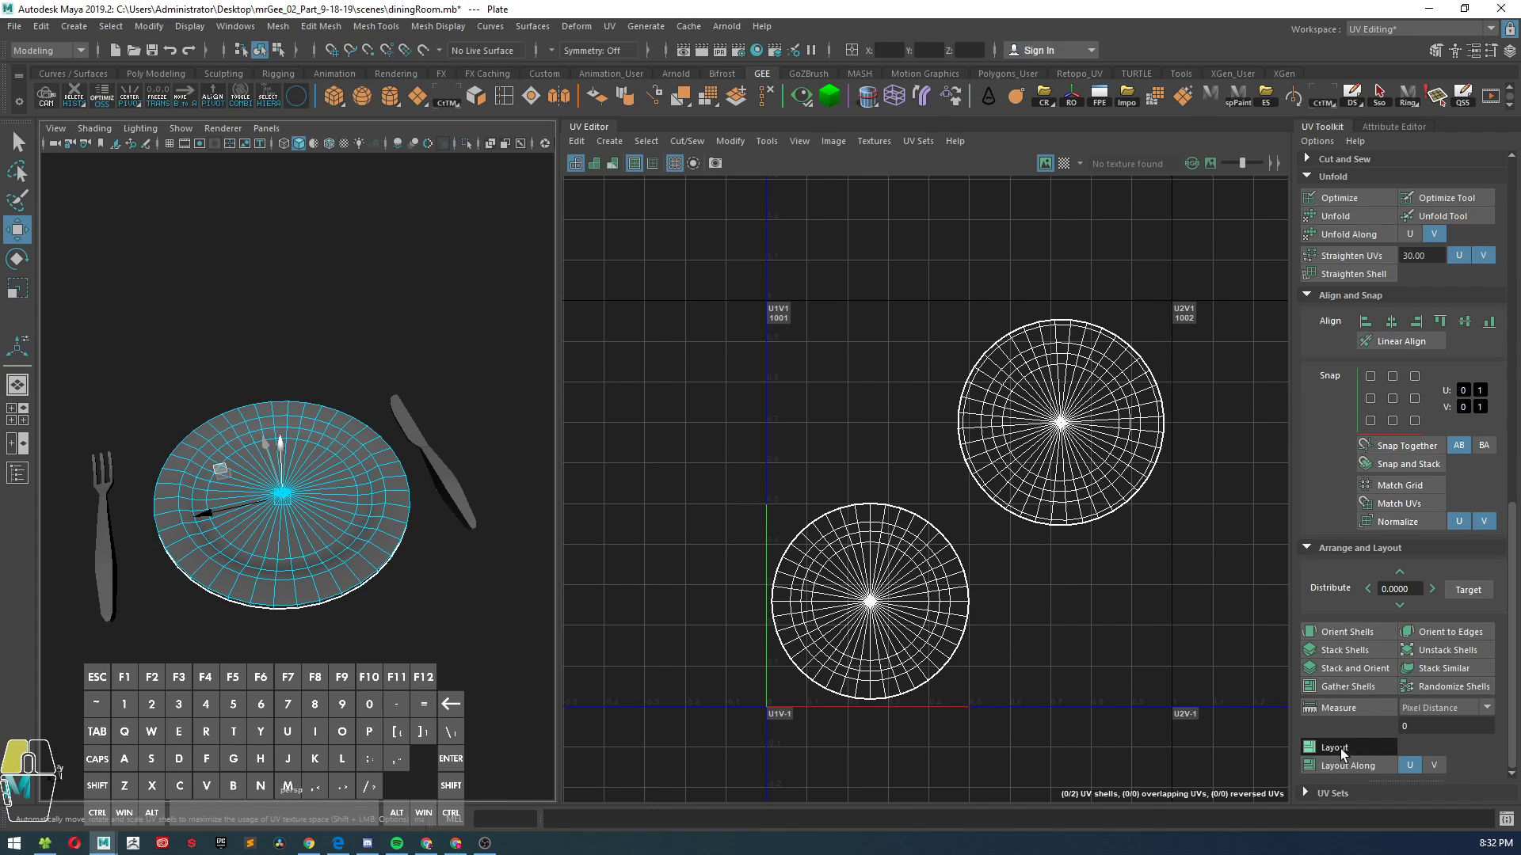
- In UV shell mode, place the plate's two shells diagonally, one at the tile's upper right and one at its lower left
right_click_drag(877, 394, 819, 364)
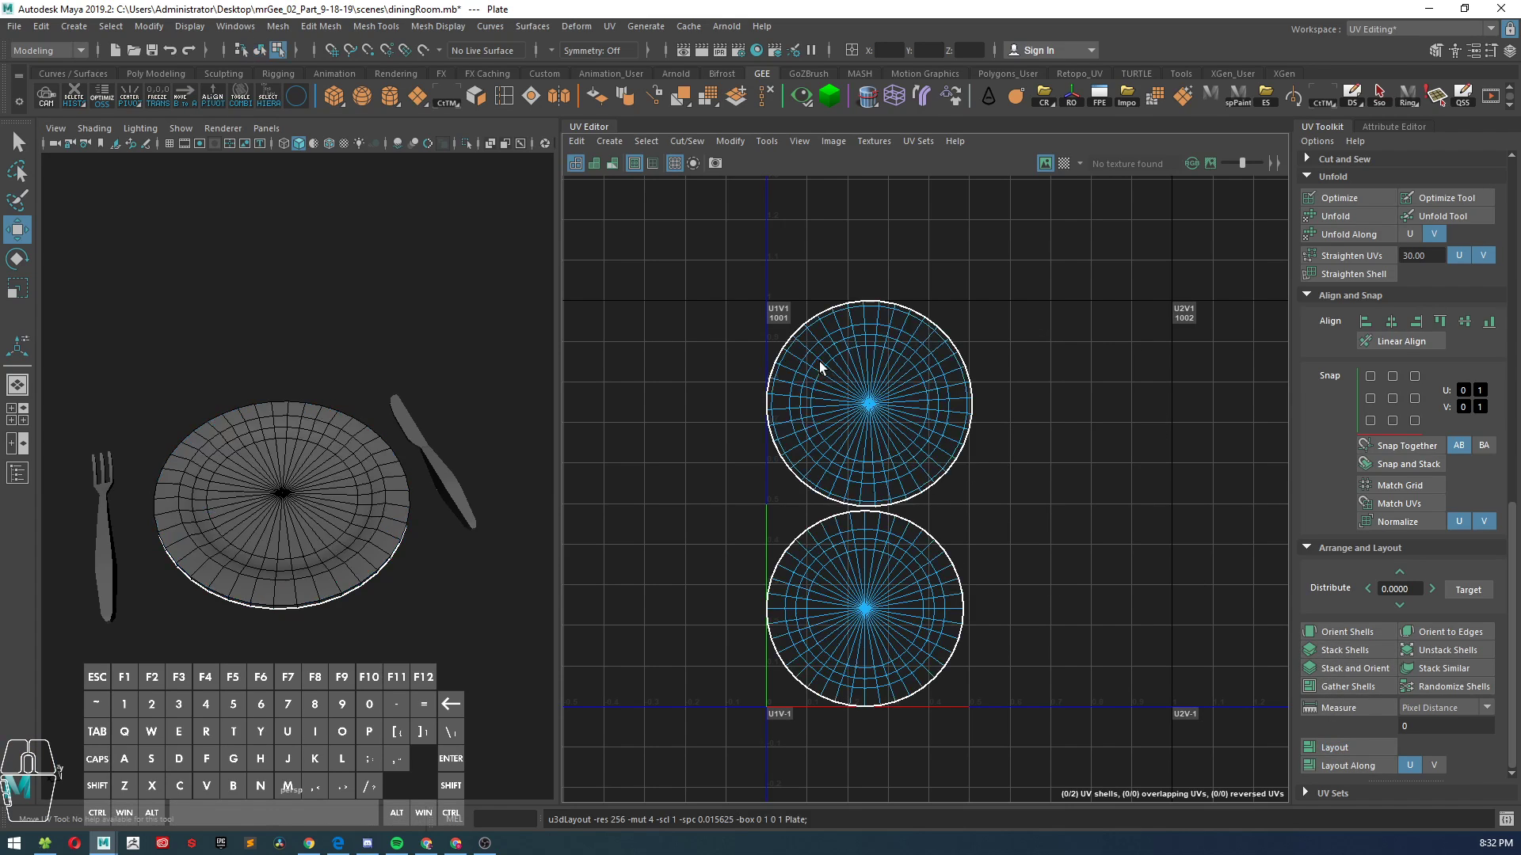
left_click(873, 426)
left_click_drag(874, 408, 1077, 416)
left_click(883, 634)
left_click_drag(866, 610, 891, 584)
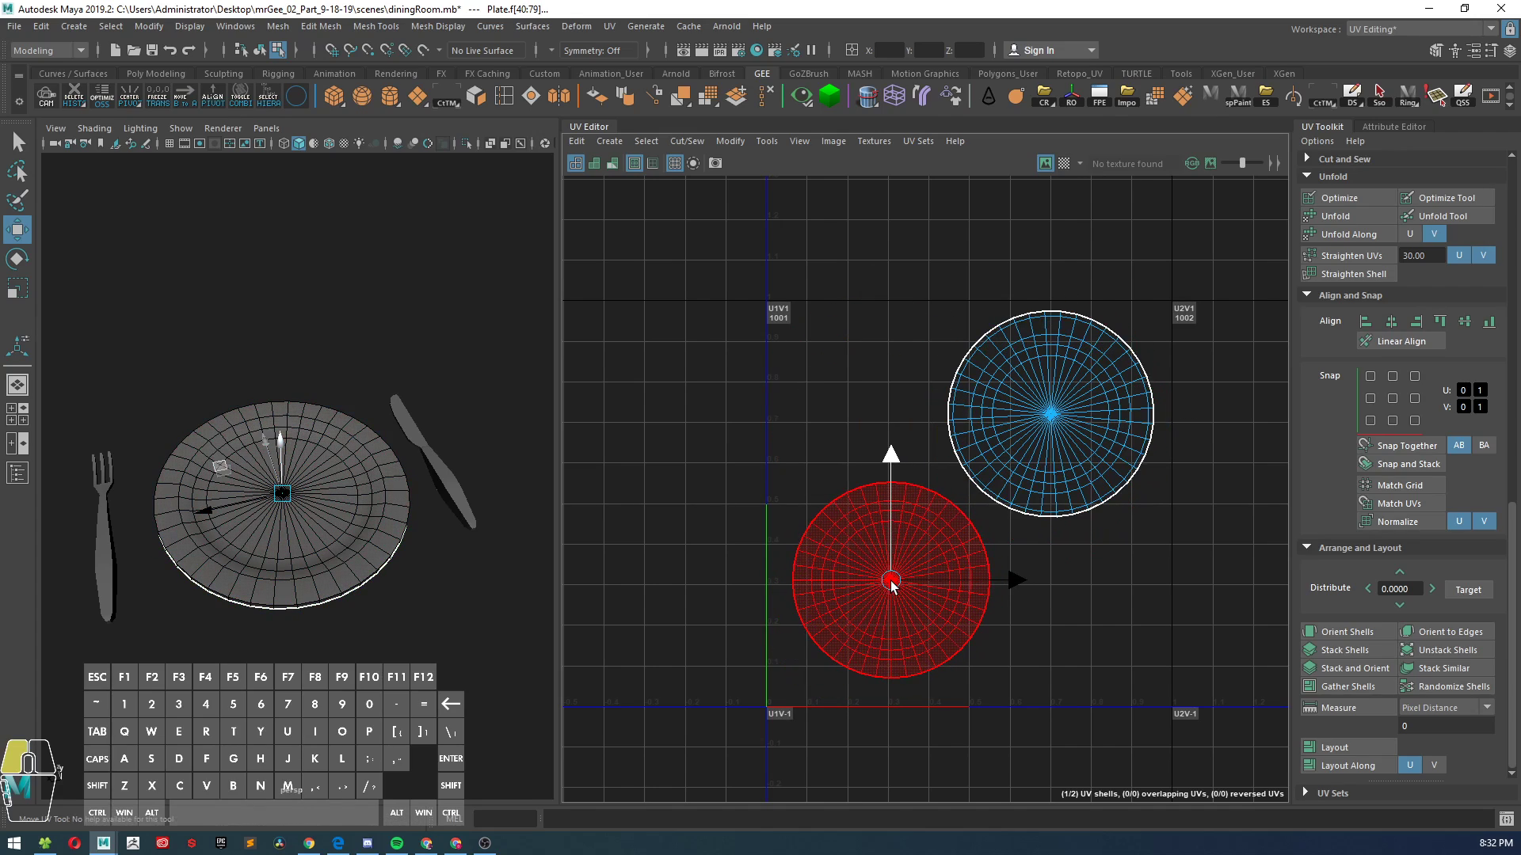
- Select both plate shells and scale them up uniformly together to fill more of the UV tile
left_click_drag(952, 386, 1037, 580)
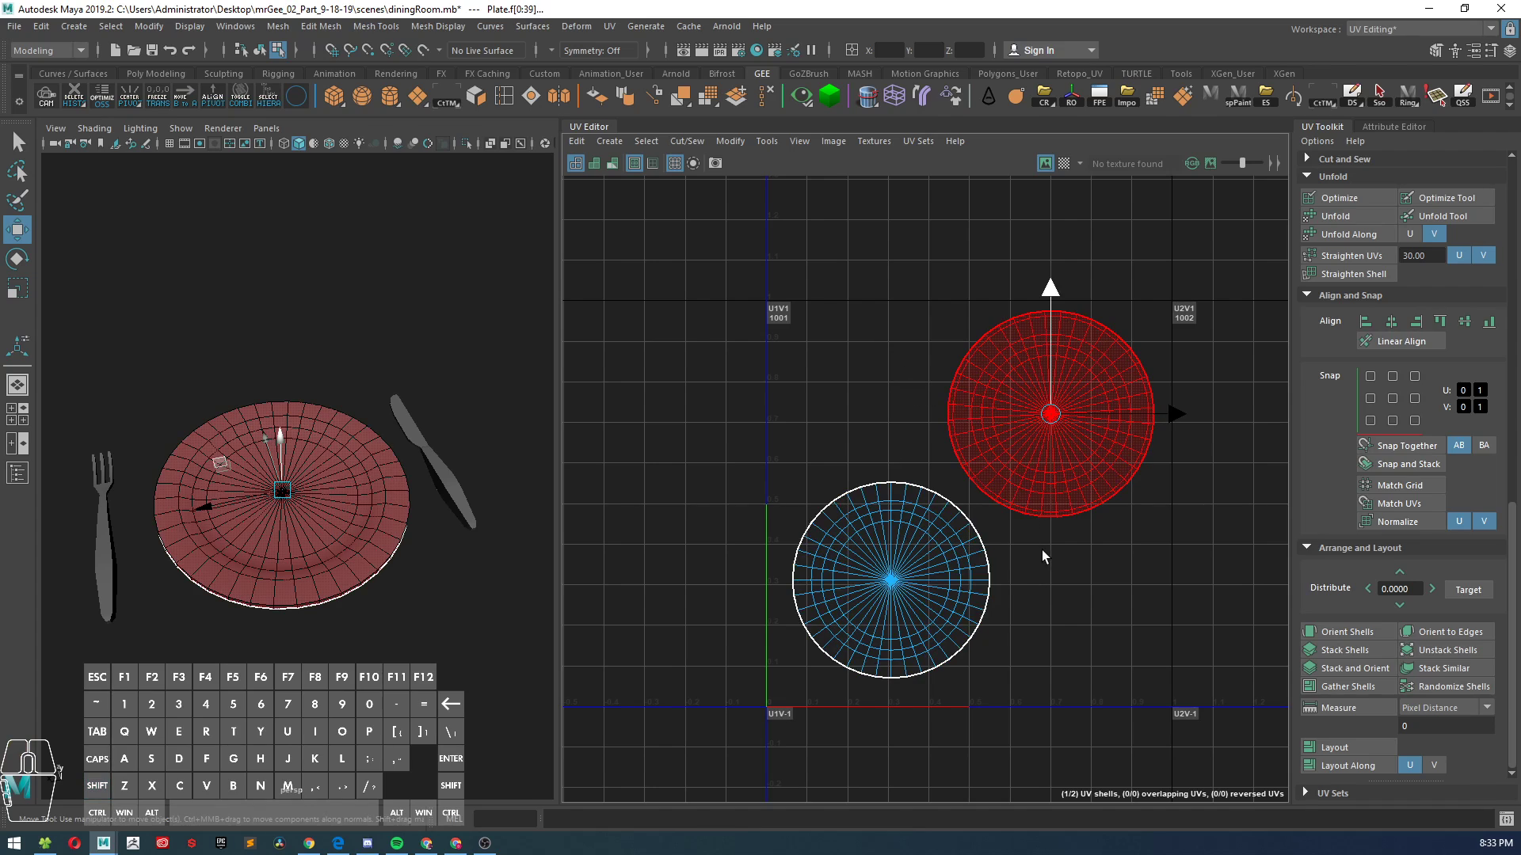
key("r")
left_click_drag(1049, 411, 1064, 395)
key("ctrl+z")
left_click_drag(793, 327, 1044, 611)
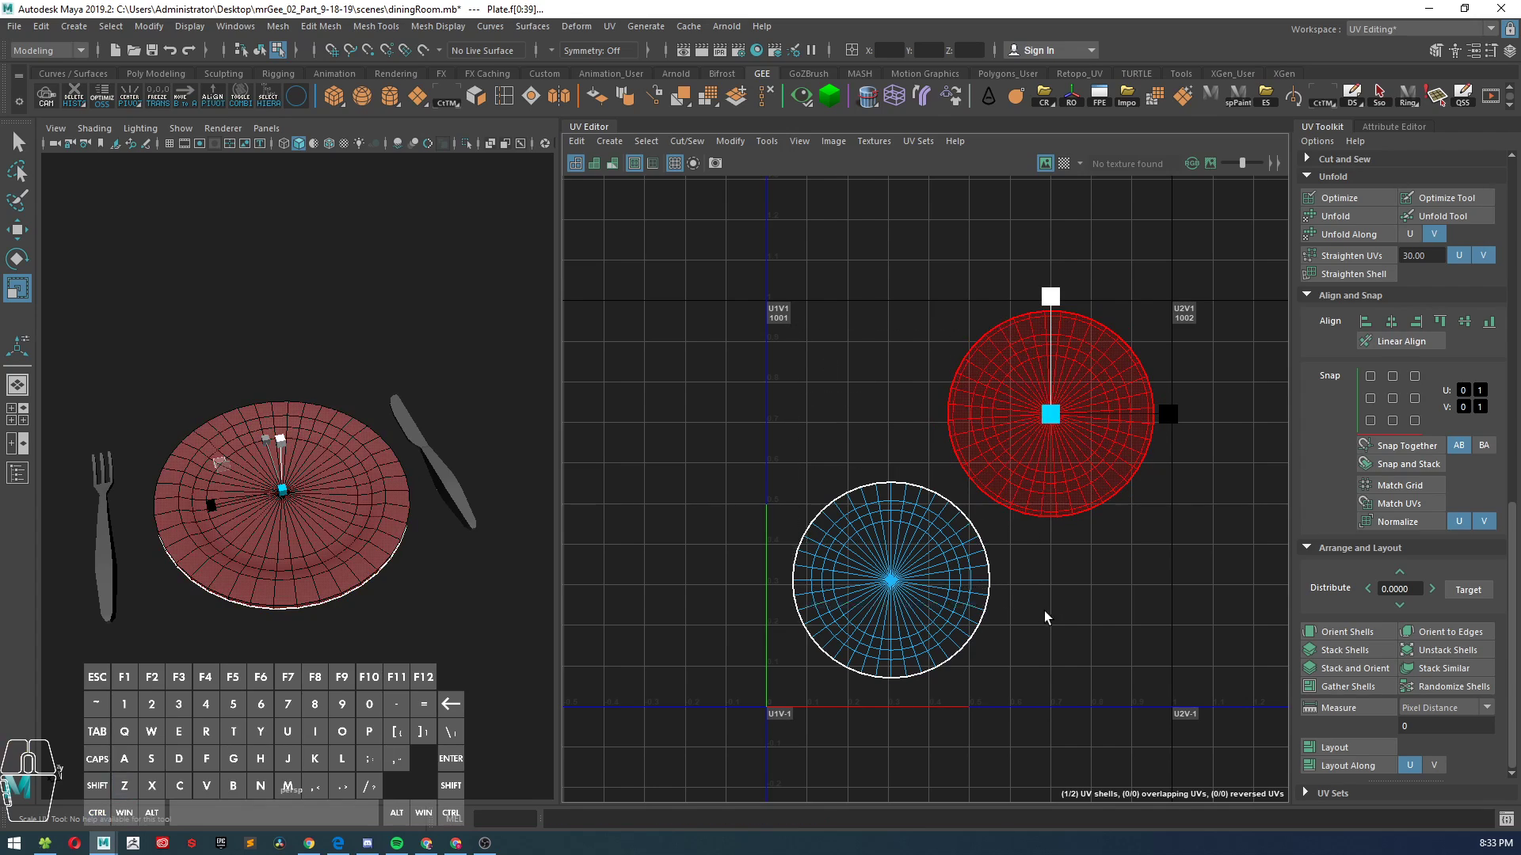
left_click_drag(968, 498, 991, 469)
- Move the enlarged upper-right plate shell slightly down and inward so it fits inside the tile, and clear the selection
key("w")
left_click(1050, 469)
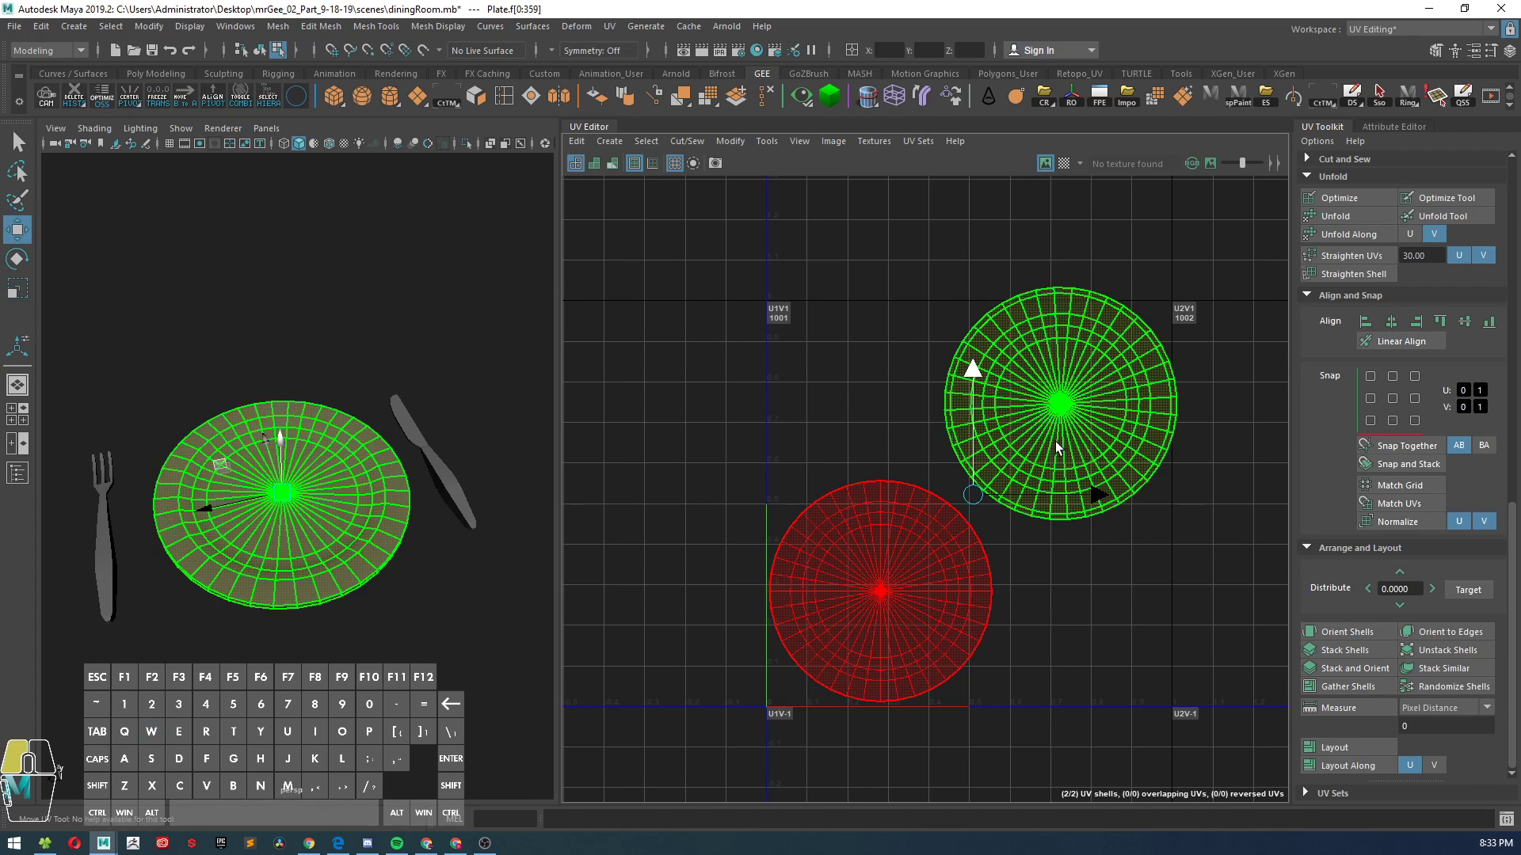
left_click_drag(1060, 419, 1047, 424)
left_click(880, 593)
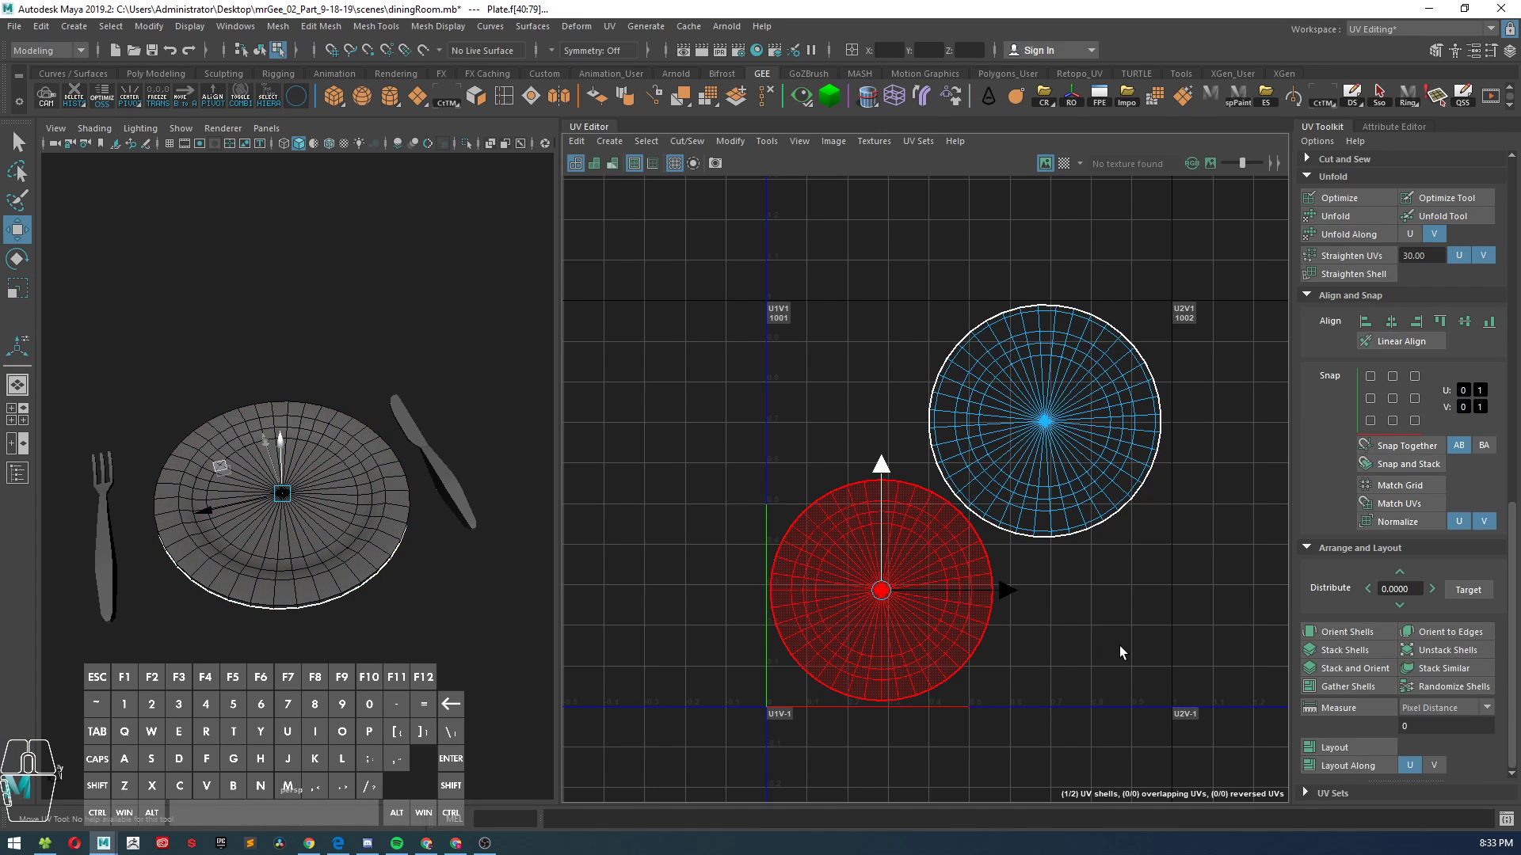
left_click(998, 572)
left_click(1018, 443)
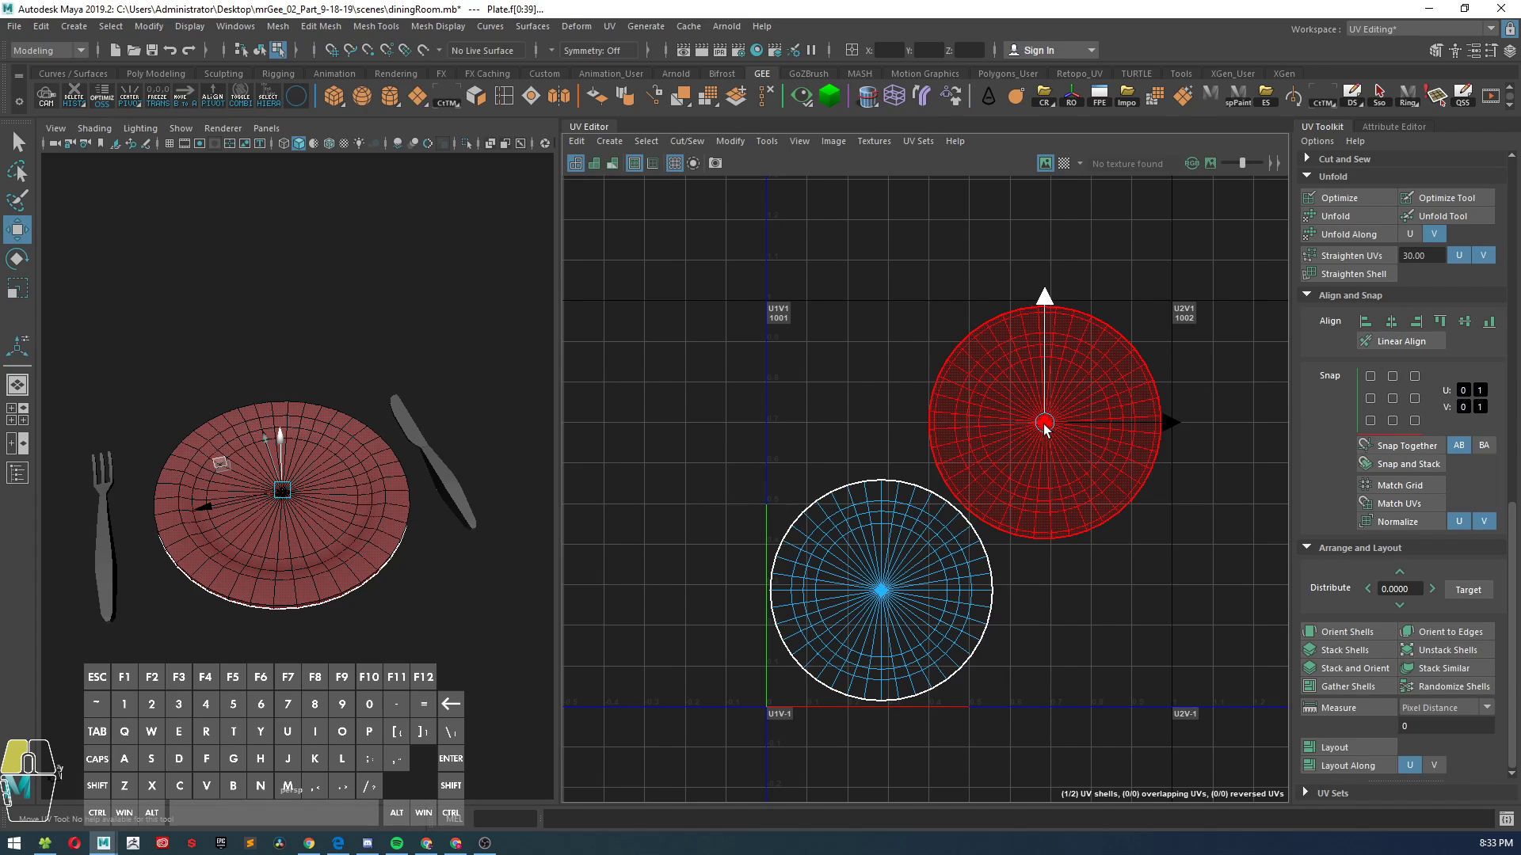
left_click_drag(1044, 424, 1046, 425)
left_click(714, 428)
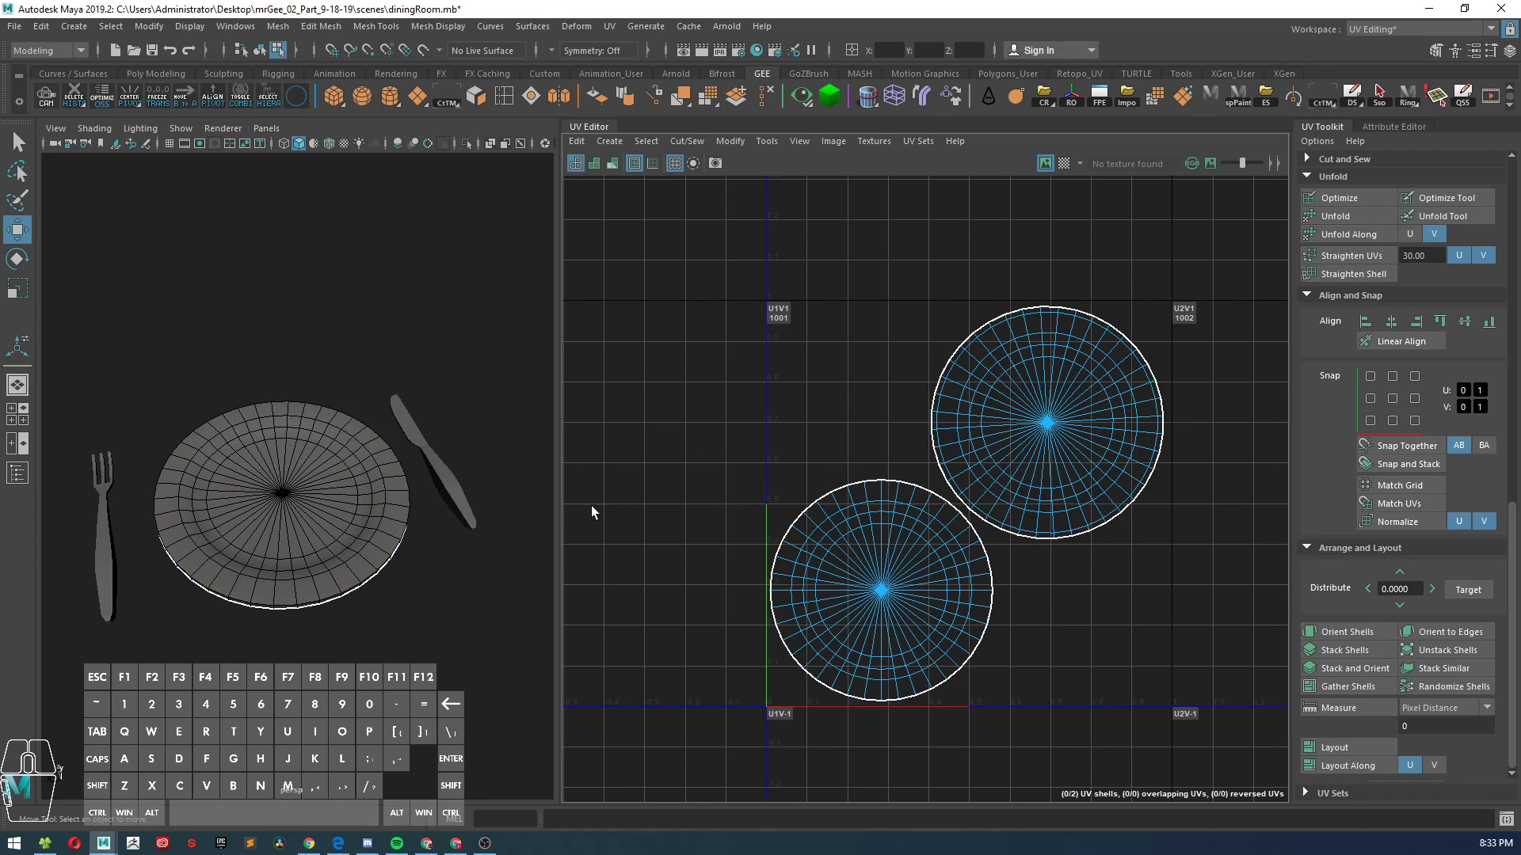
- Switch the workspace from UV Editing to Maya Classic
right_click_drag(507, 549, 356, 482, "alt")
left_click_drag(356, 481, 365, 472, "alt")
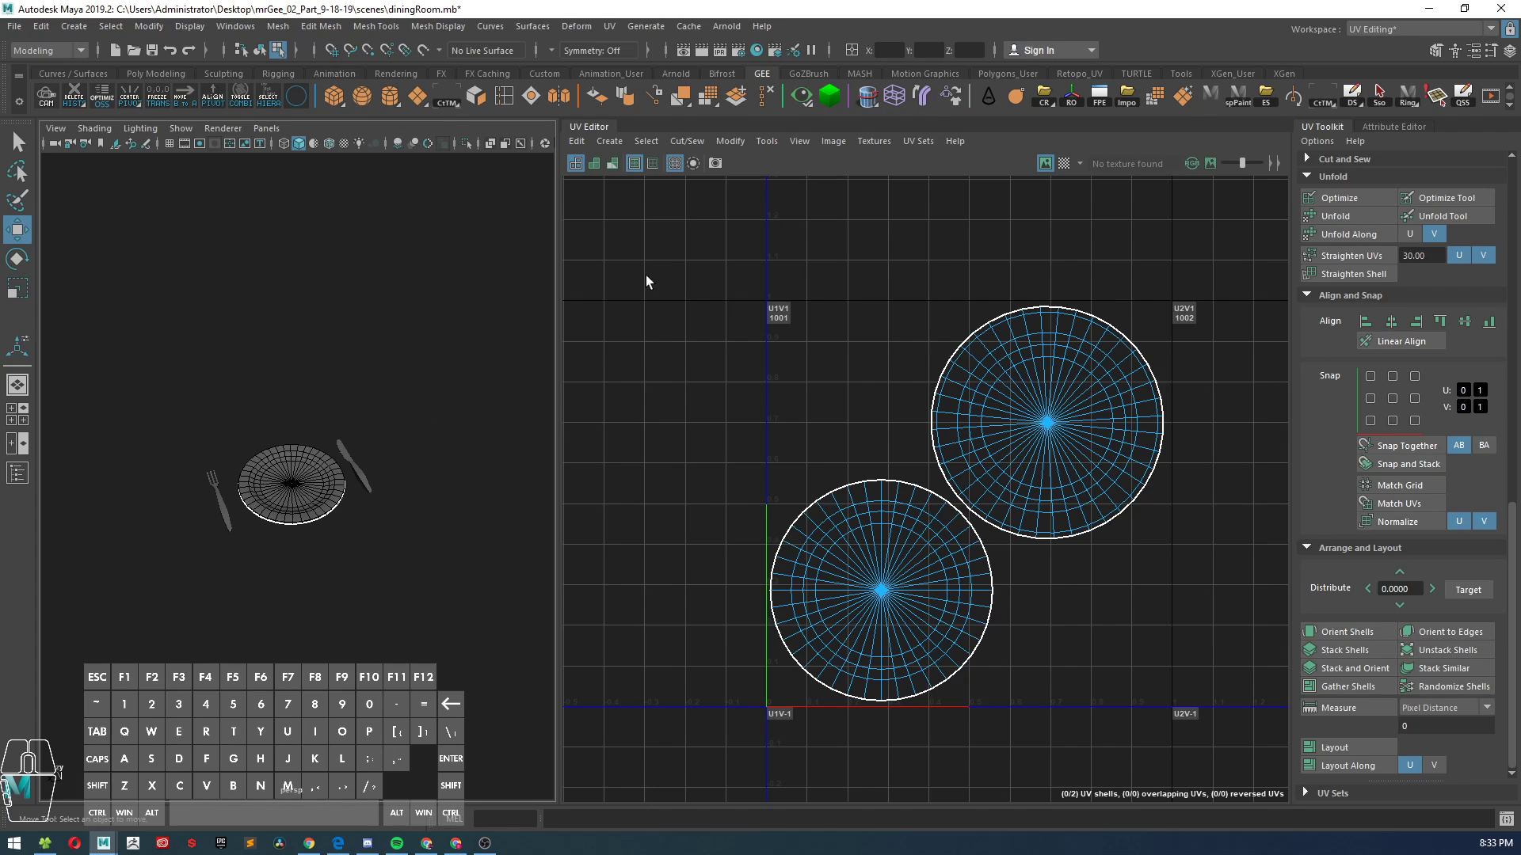
left_click(1421, 29)
left_click(1368, 62)
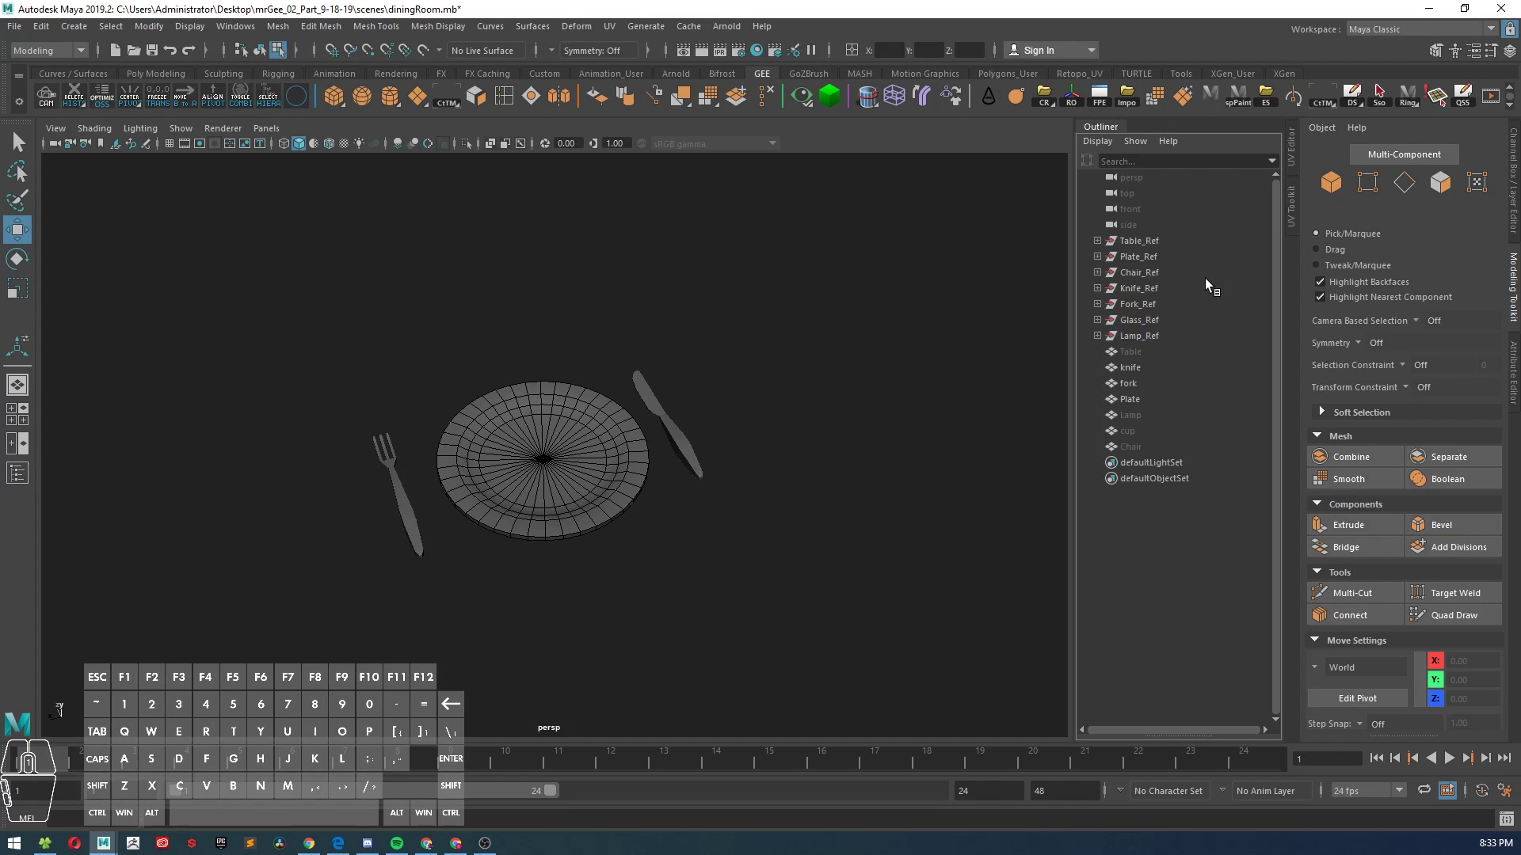
- Try to bring back the hidden Table, Lamp, cup and Chair objects
left_click(1138, 352)
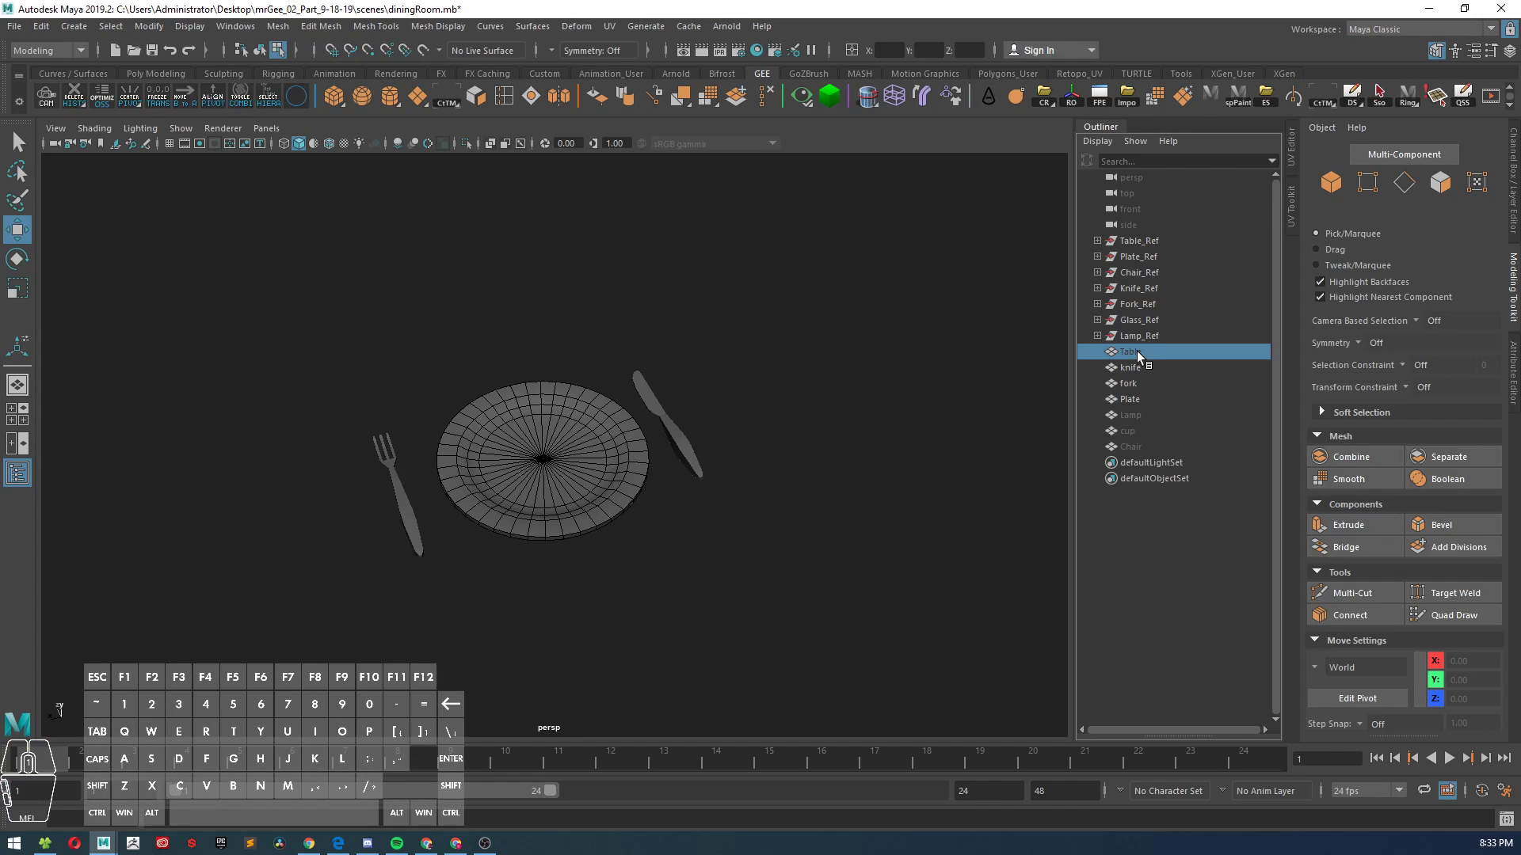
left_click(1134, 417, "ctrl")
left_click(1134, 432, "ctrl")
left_click(1134, 445, "ctrl")
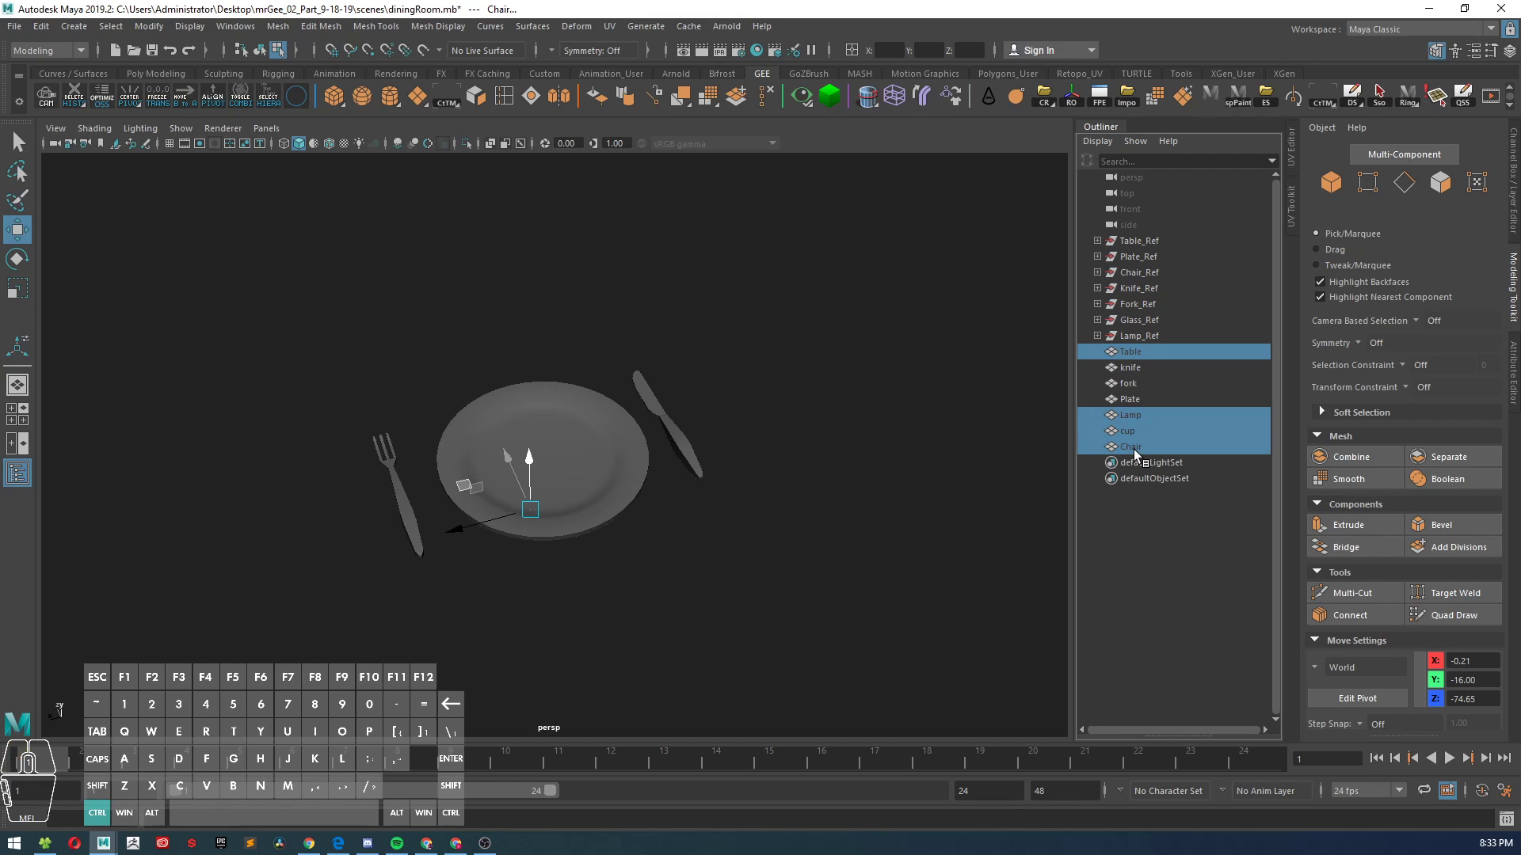
key("ctrl+h")
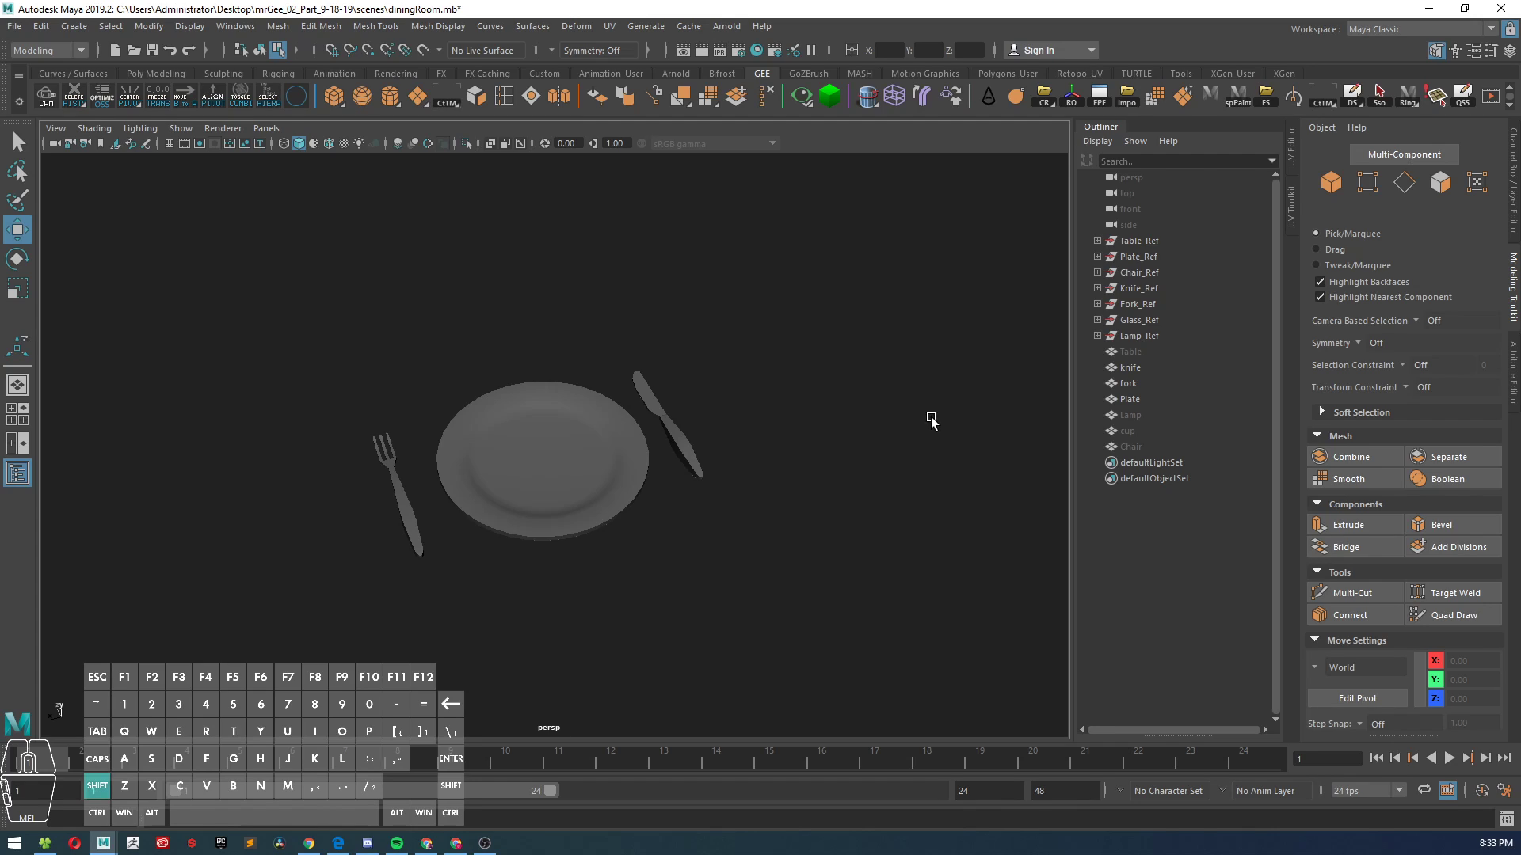
- Select the hidden Table, Lamp, cup and Chair together and toggle their visibility on
left_click(1132, 352)
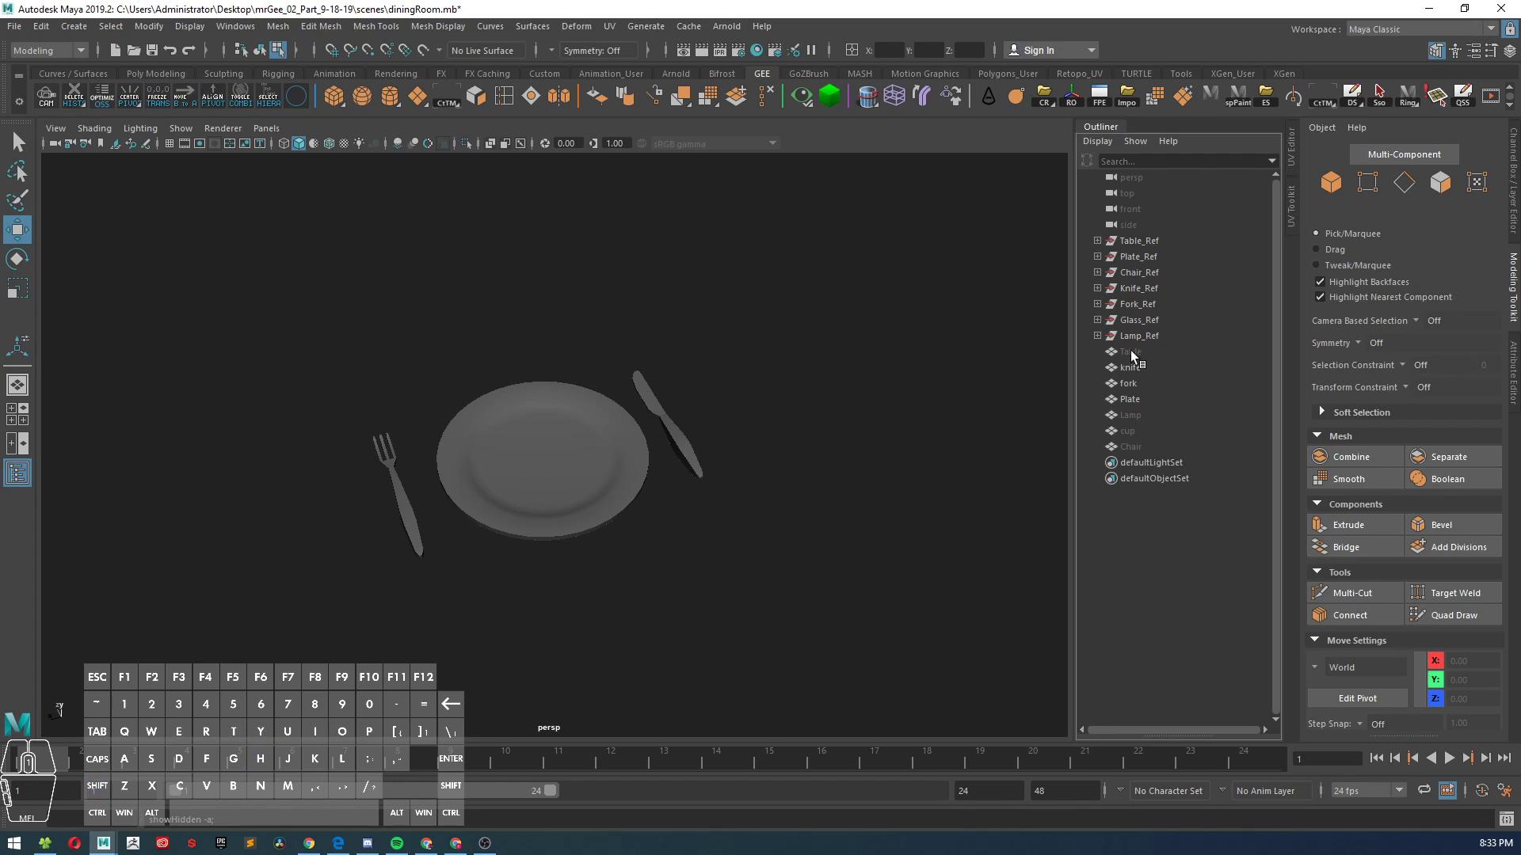
left_click(1128, 416, "ctrl")
left_click(1128, 431, "ctrl")
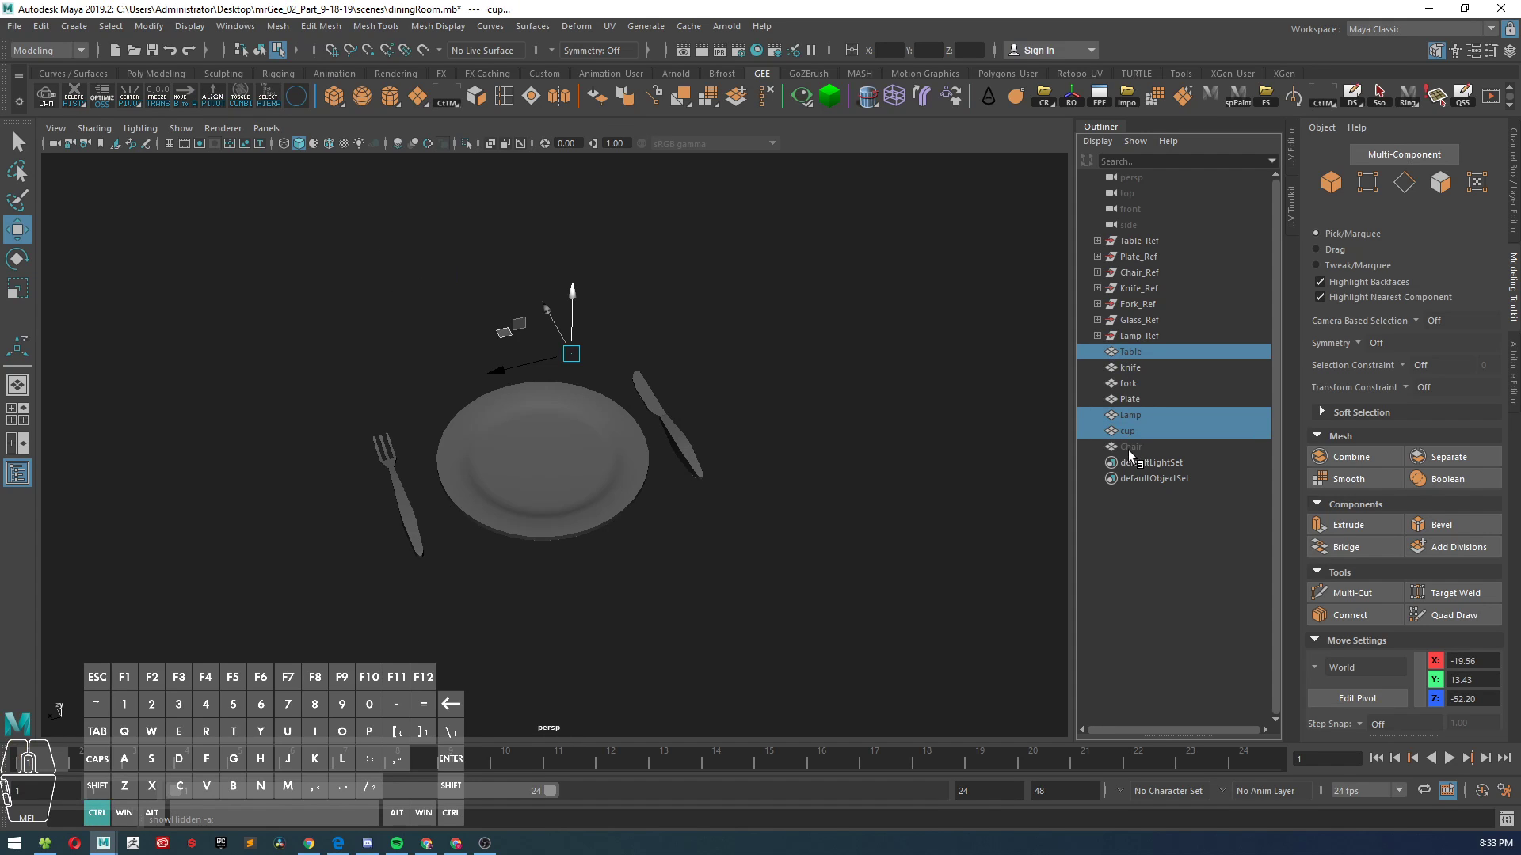
left_click(1128, 449, "ctrl")
key("h")
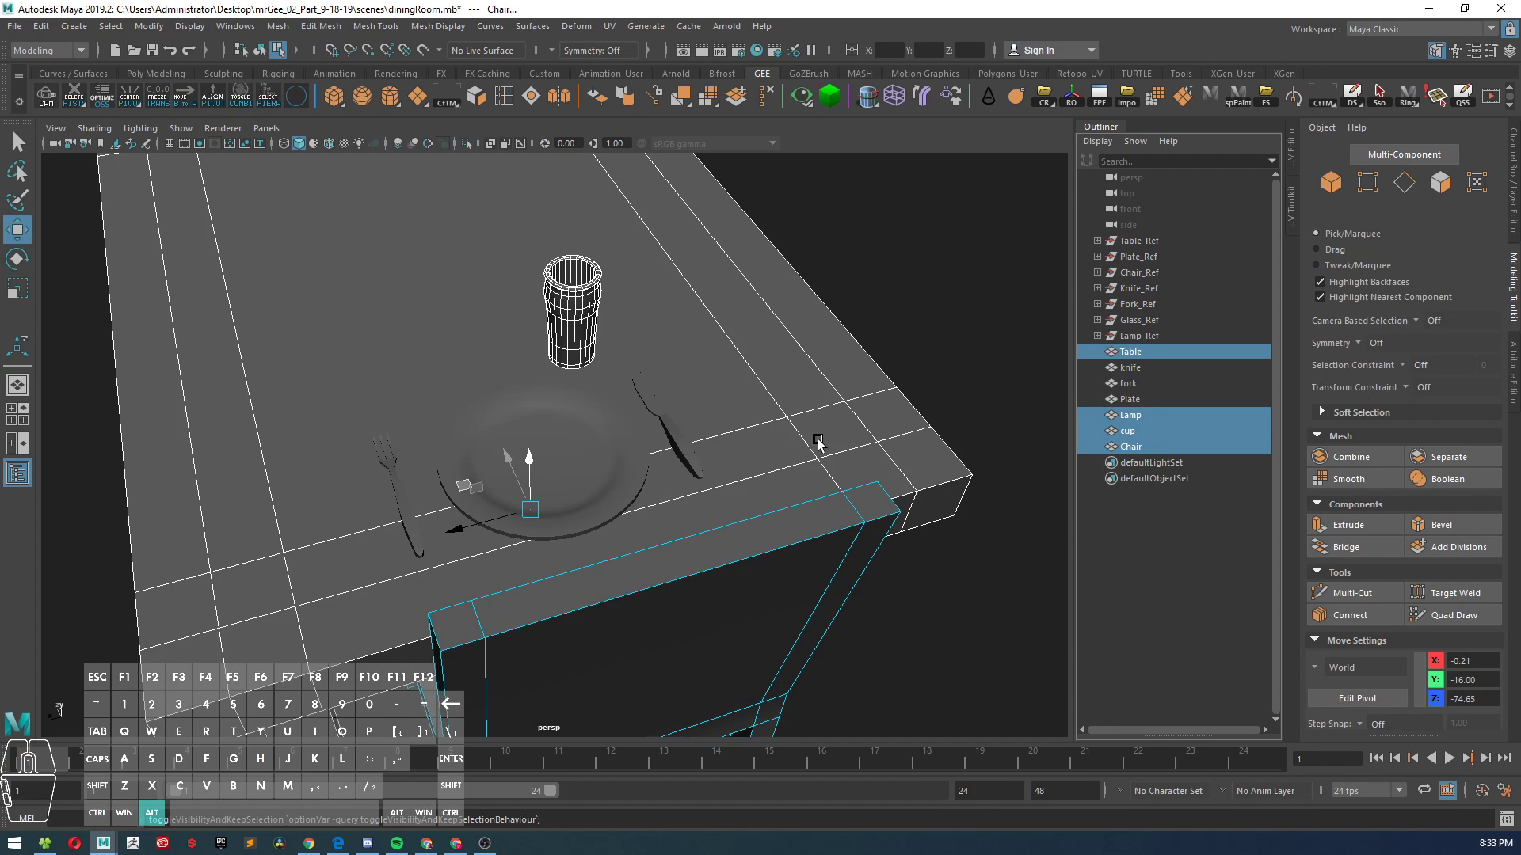
- Clear the selection and examine the whole dining set from several angles, including the table, chair, place setting and hanging lamp
right_click_drag(818, 444, 590, 390, "alt")
left_click_drag(590, 390, 656, 407, "alt")
left_click(669, 312)
right_click_drag(688, 349, 640, 363, "alt")
left_click_drag(640, 363, 663, 370, "alt")
left_click_drag(763, 420, 806, 407, "alt")
right_click_drag(806, 407, 670, 389, "alt")
middle_click_drag(670, 389, 719, 467, "alt")
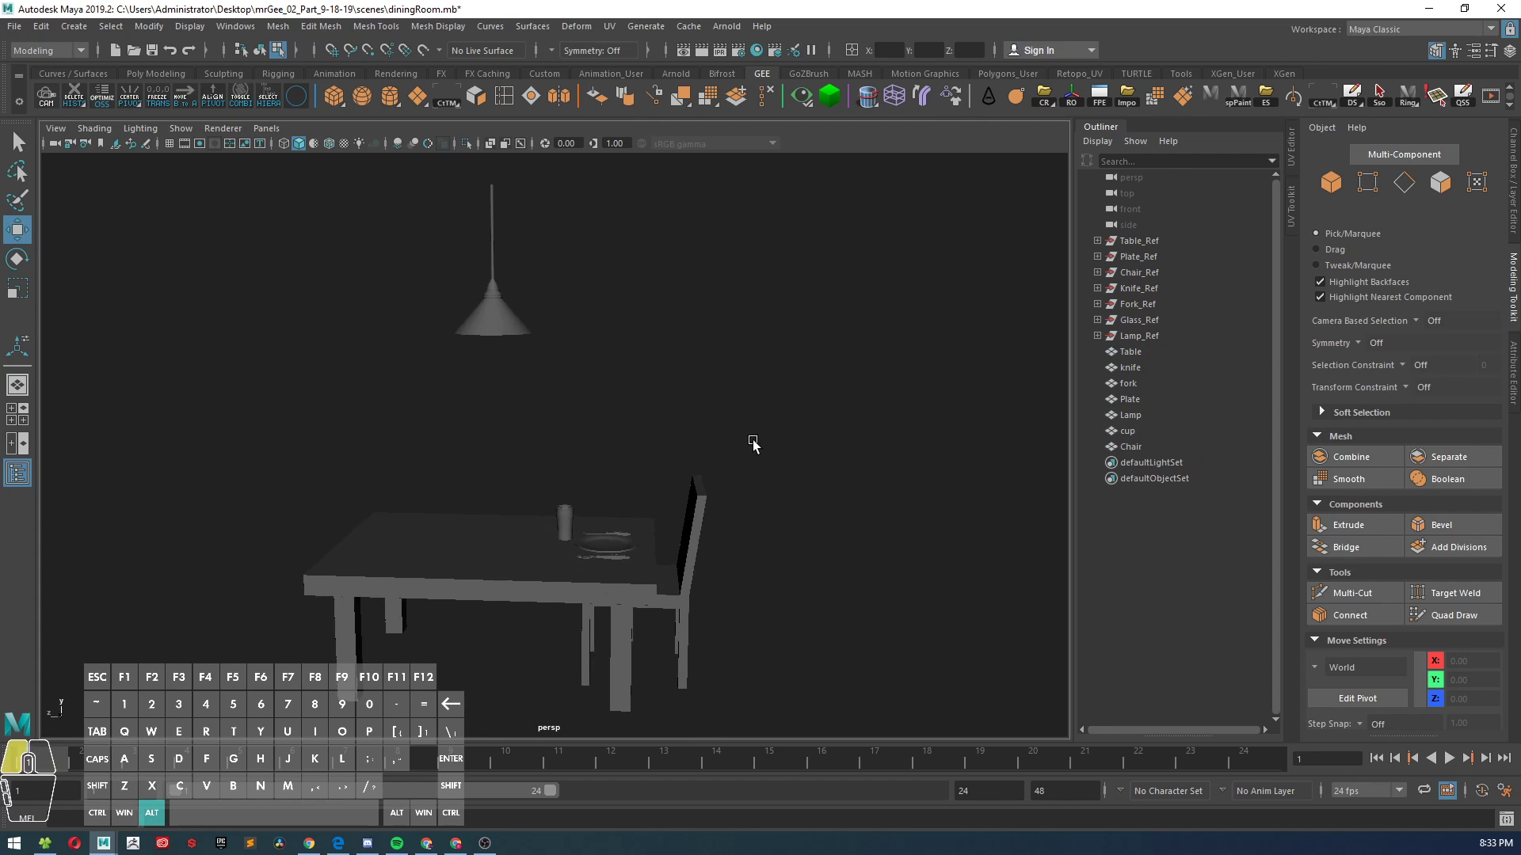